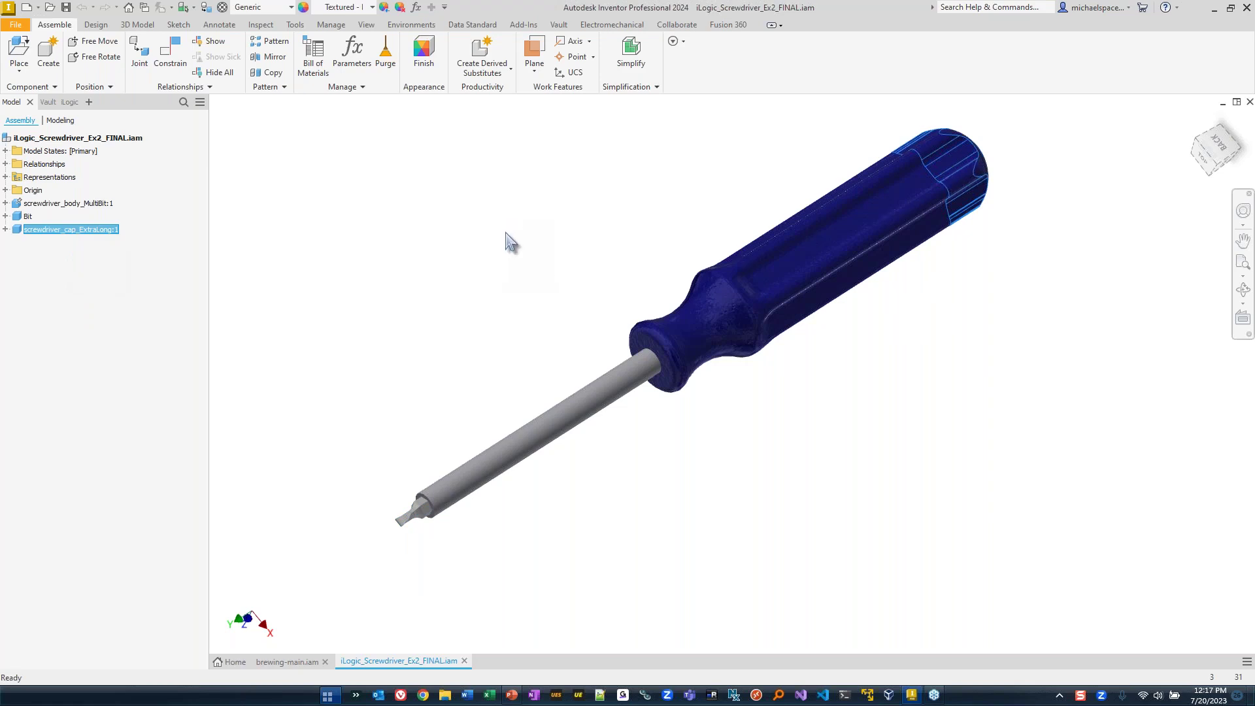
Show the assembly's iLogic rules, choose all events enabled except 'After Open' and 'Close' in the iLogic security options, and cancel the configuration.
{"action": "left_click", "coordinate": [70, 102]}
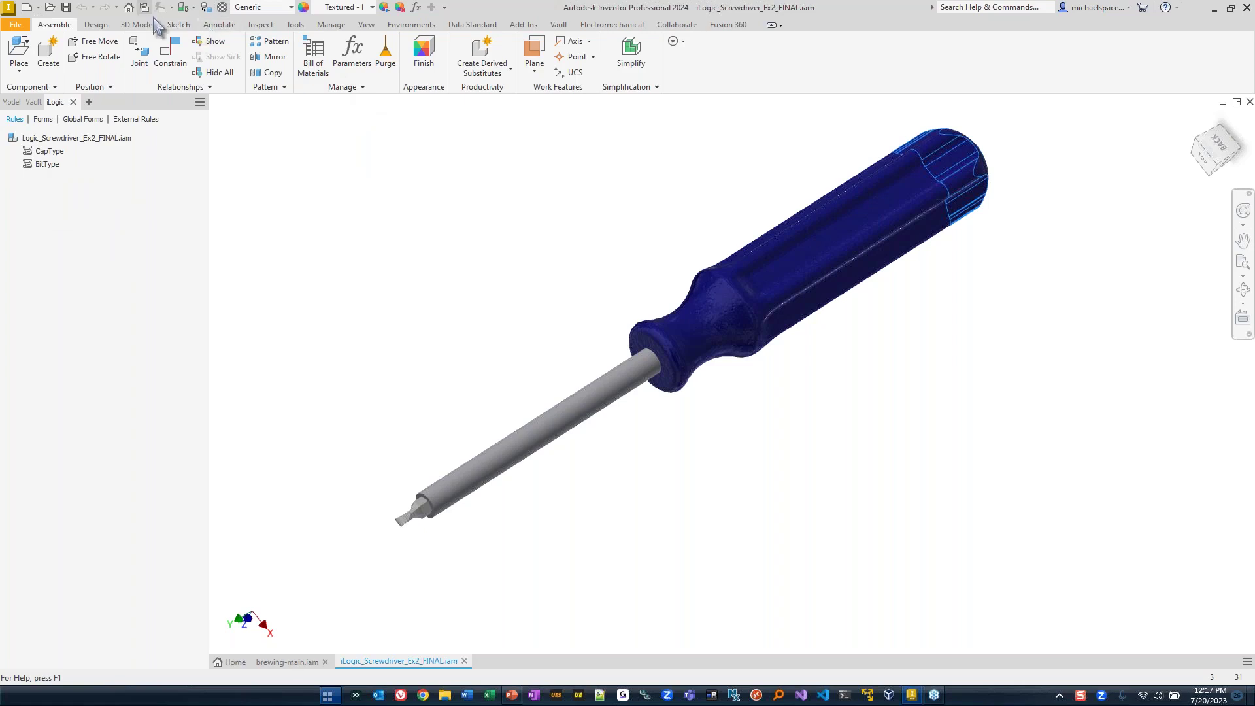
{"action": "left_click", "coordinate": [299, 26]}
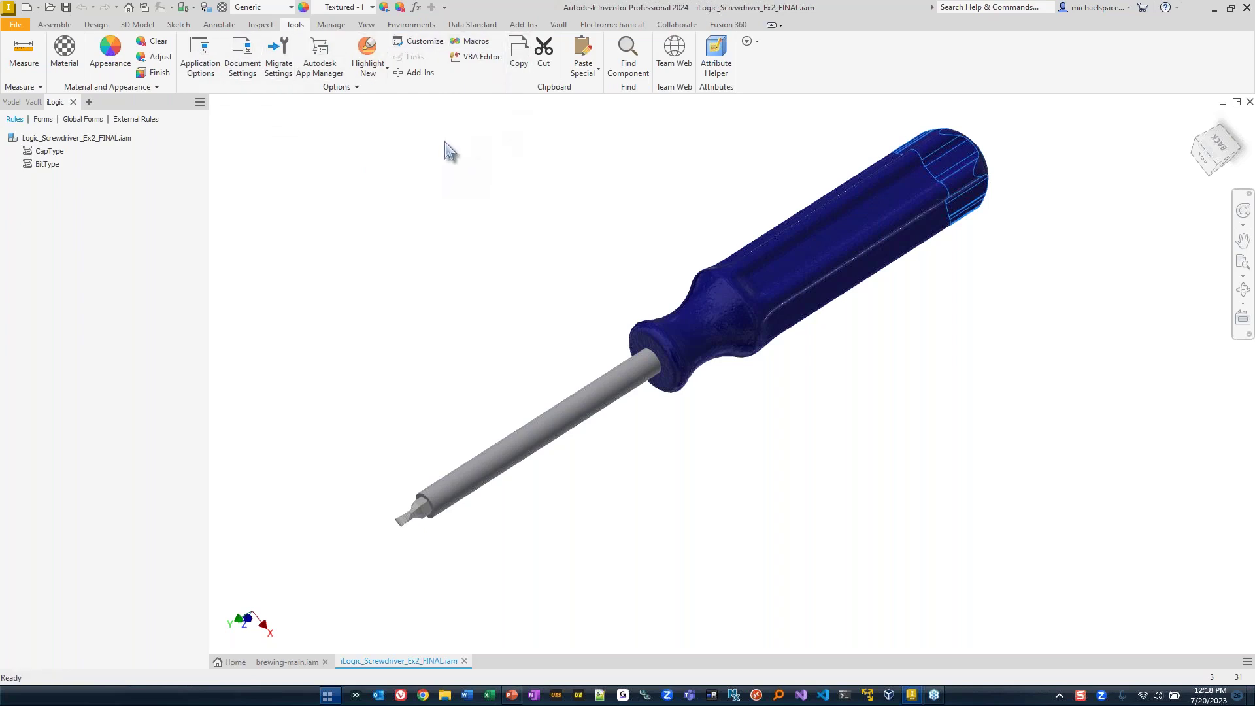
{"action": "left_click", "coordinate": [346, 90]}
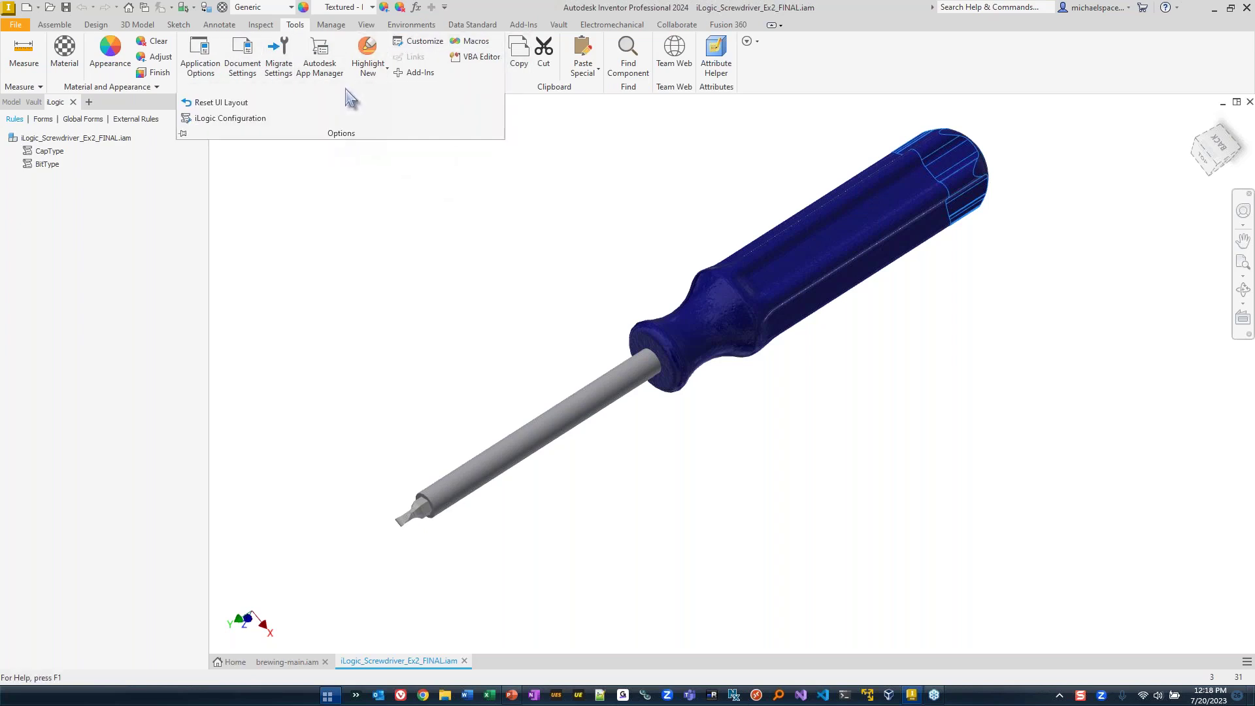
{"action": "left_click", "coordinate": [229, 119]}
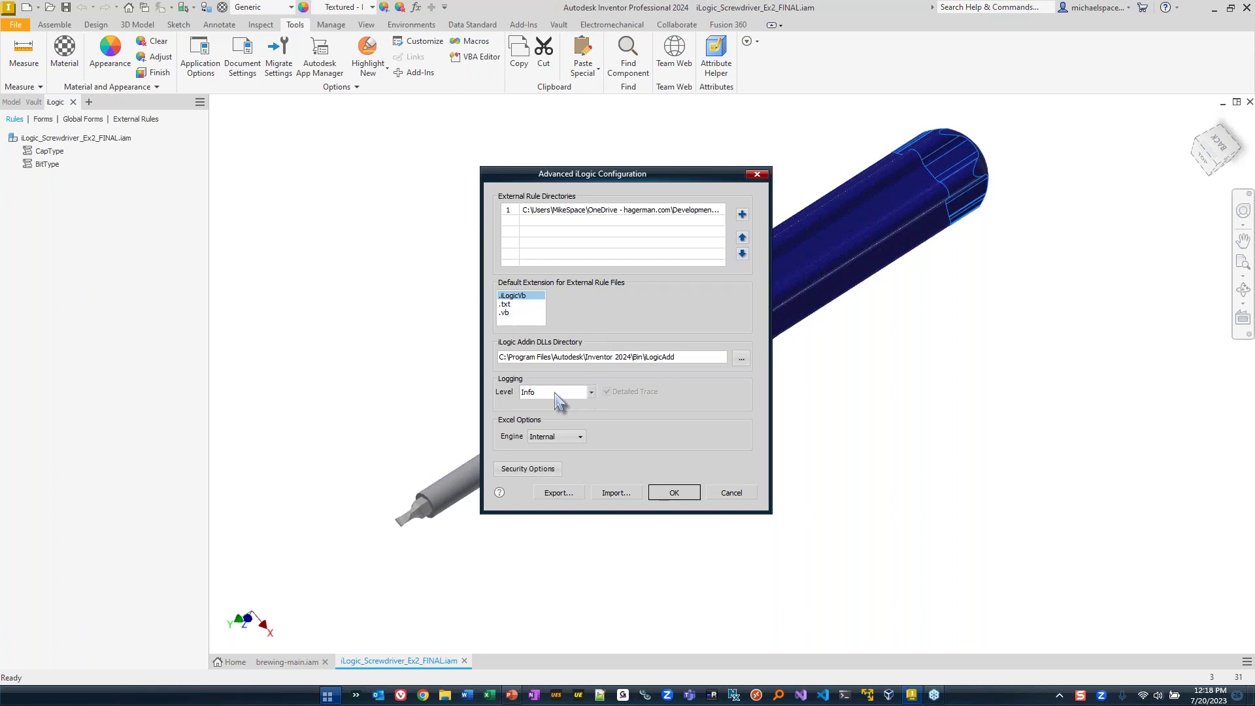
{"action": "left_click", "coordinate": [552, 472]}
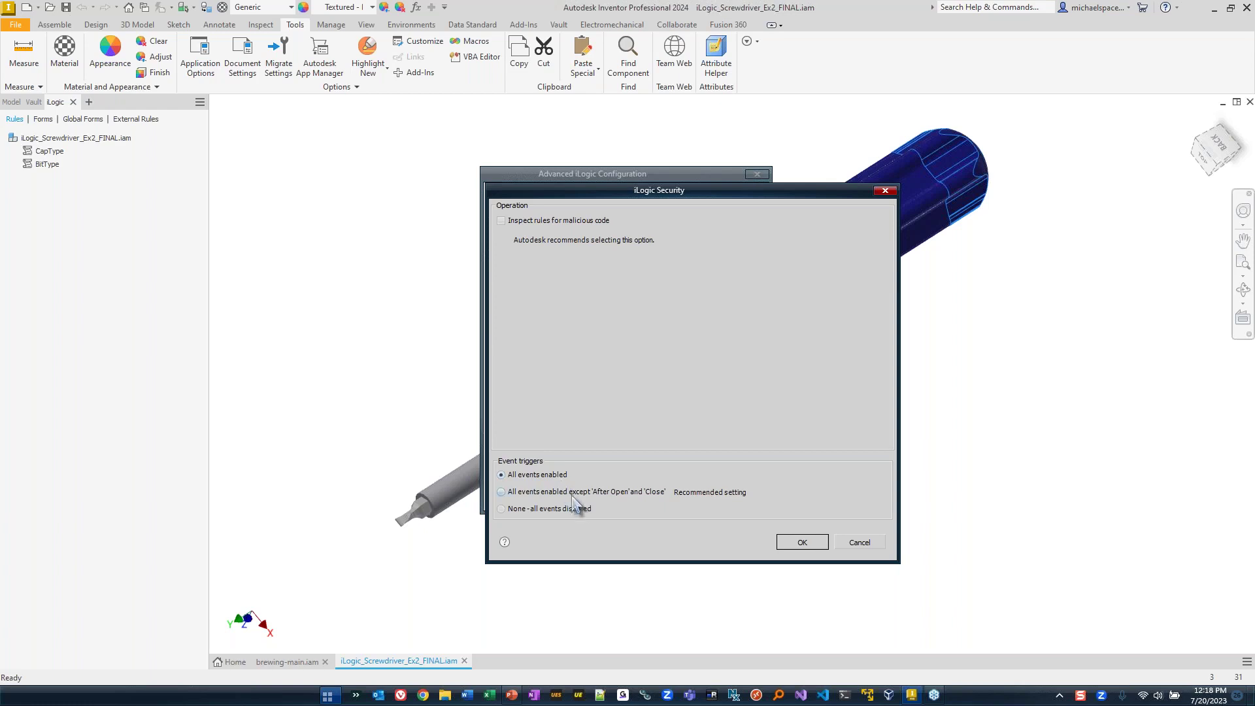
{"action": "left_click", "coordinate": [502, 493]}
{"action": "left_click", "coordinate": [800, 543]}
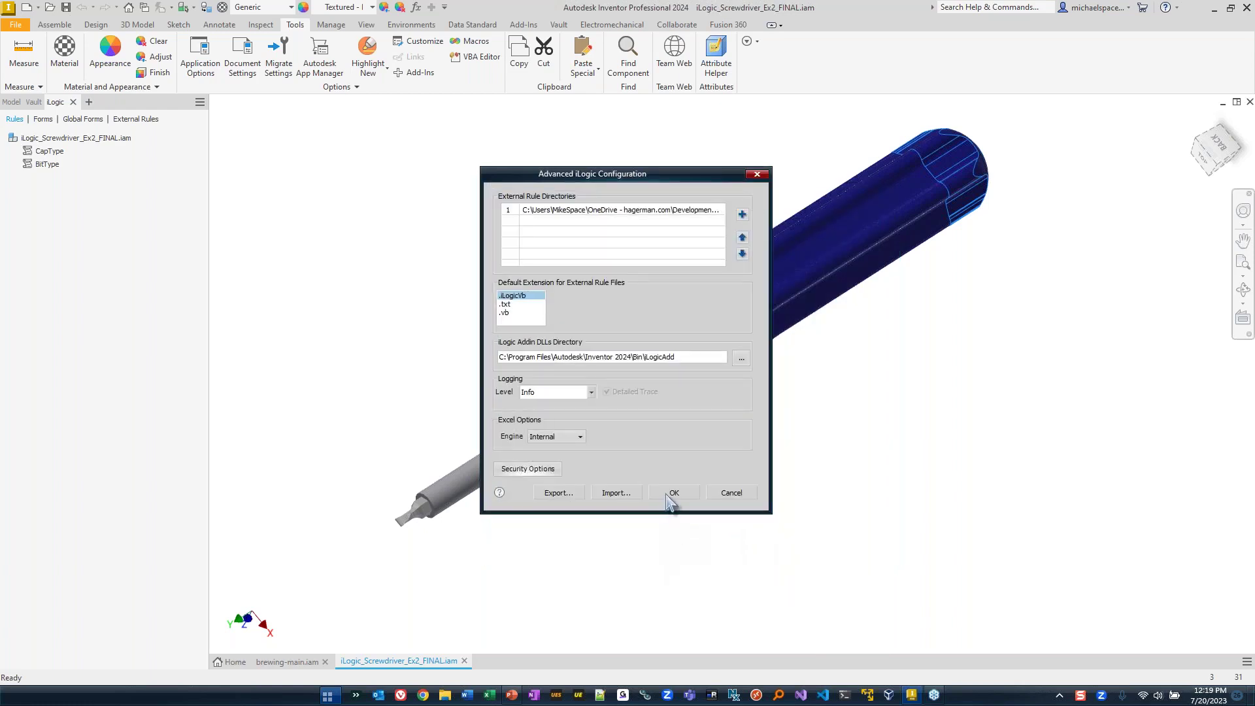
{"action": "left_click", "coordinate": [732, 493]}
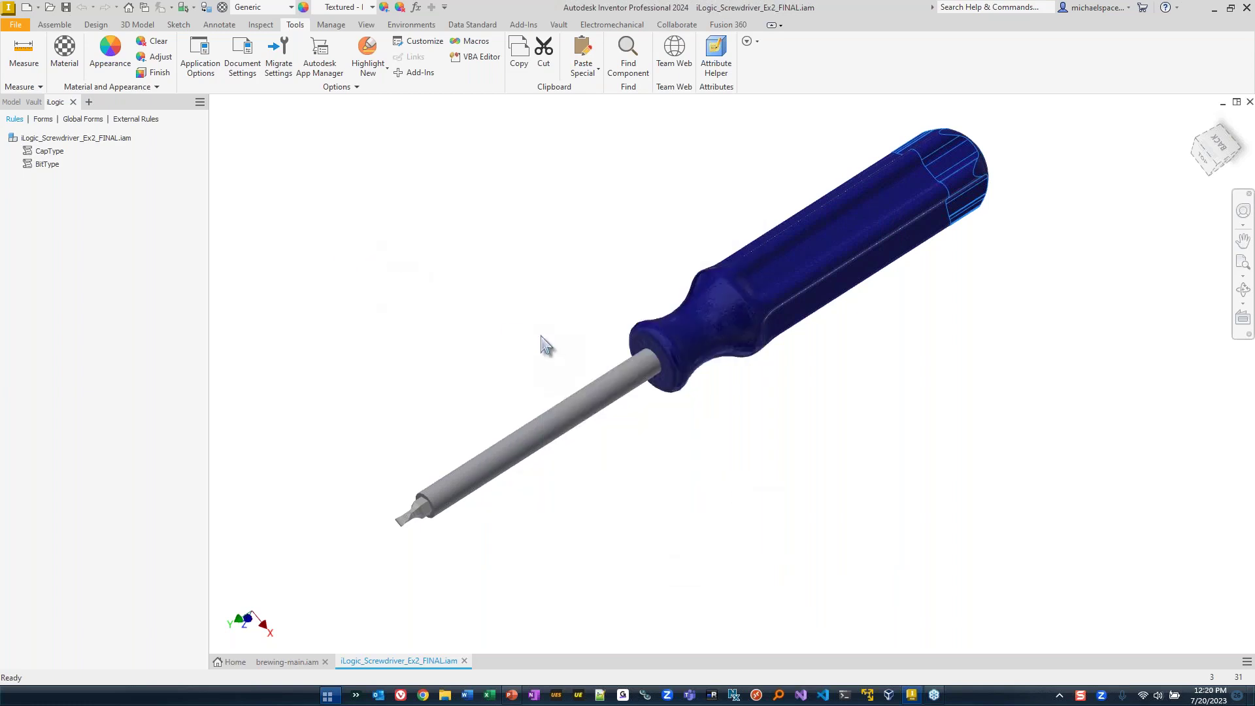
Open the assembly's parameter table and reposition and shrink it so the screwdriver model is unobstructed.
{"action": "key", "text": "F2"}
{"action": "left_click_drag", "start_coordinate": [785, 402], "coordinate": [850, 420]}
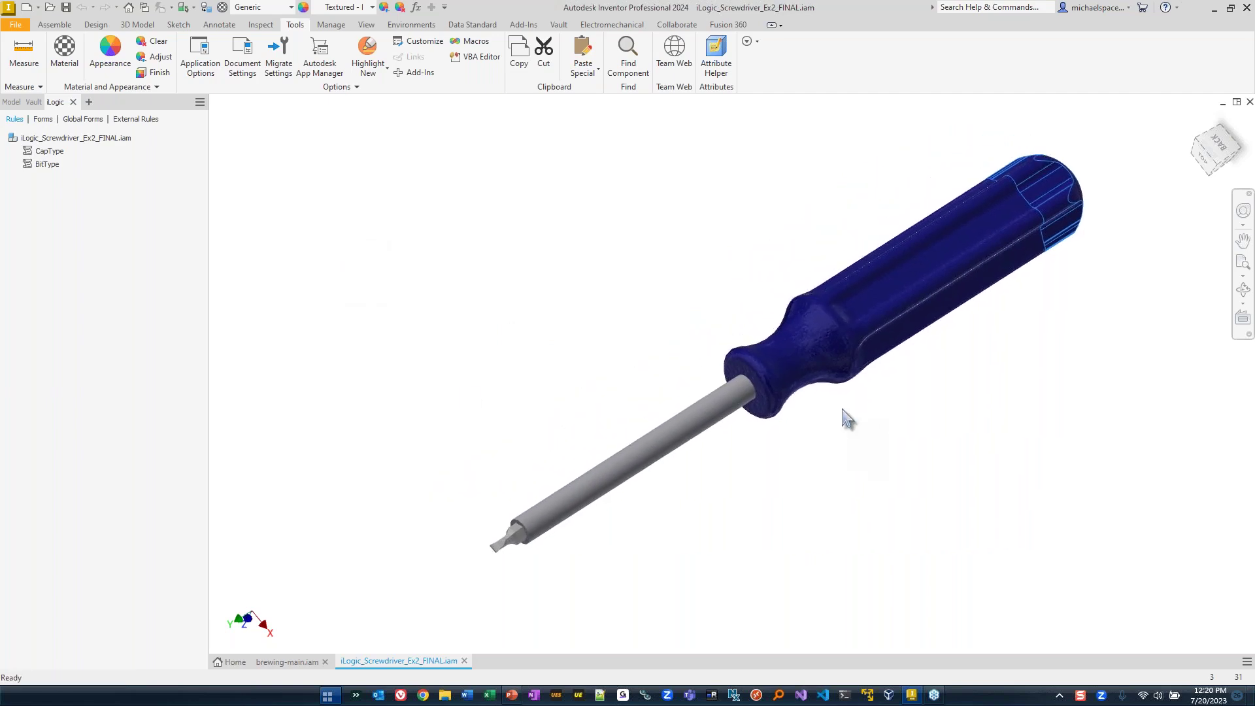
{"action": "left_click", "coordinate": [415, 7]}
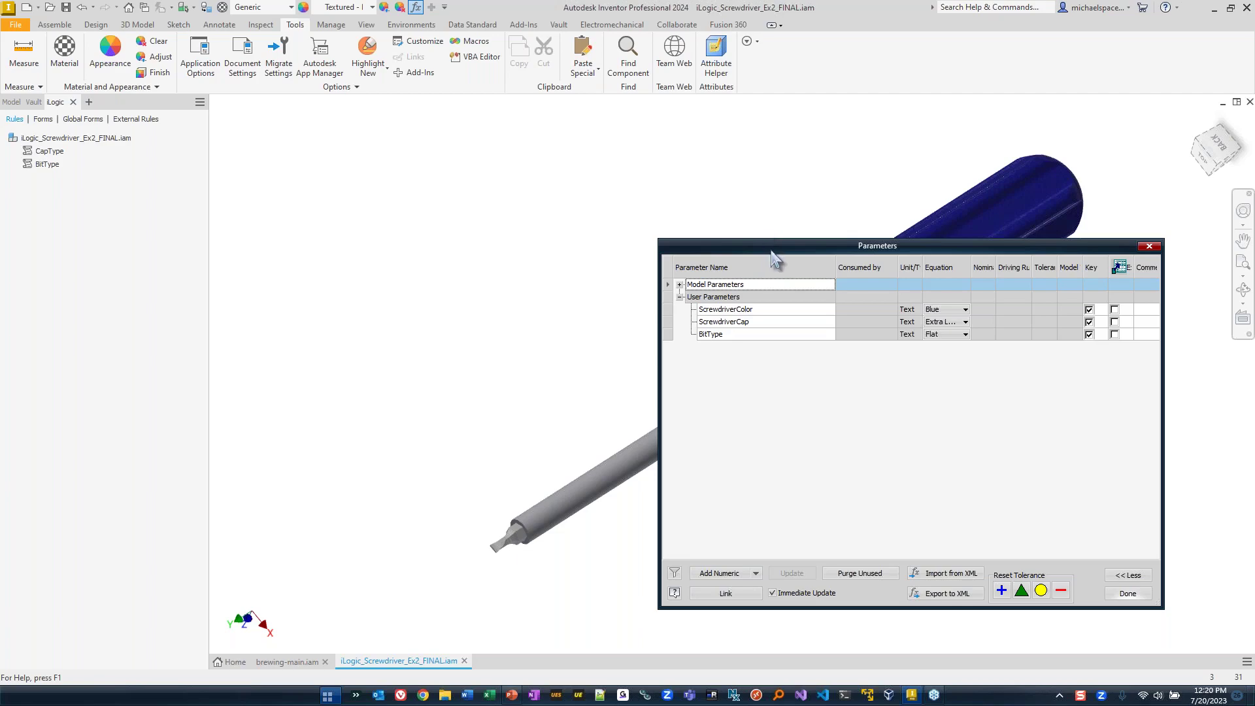
{"action": "left_click_drag", "start_coordinate": [772, 251], "coordinate": [323, 108]}
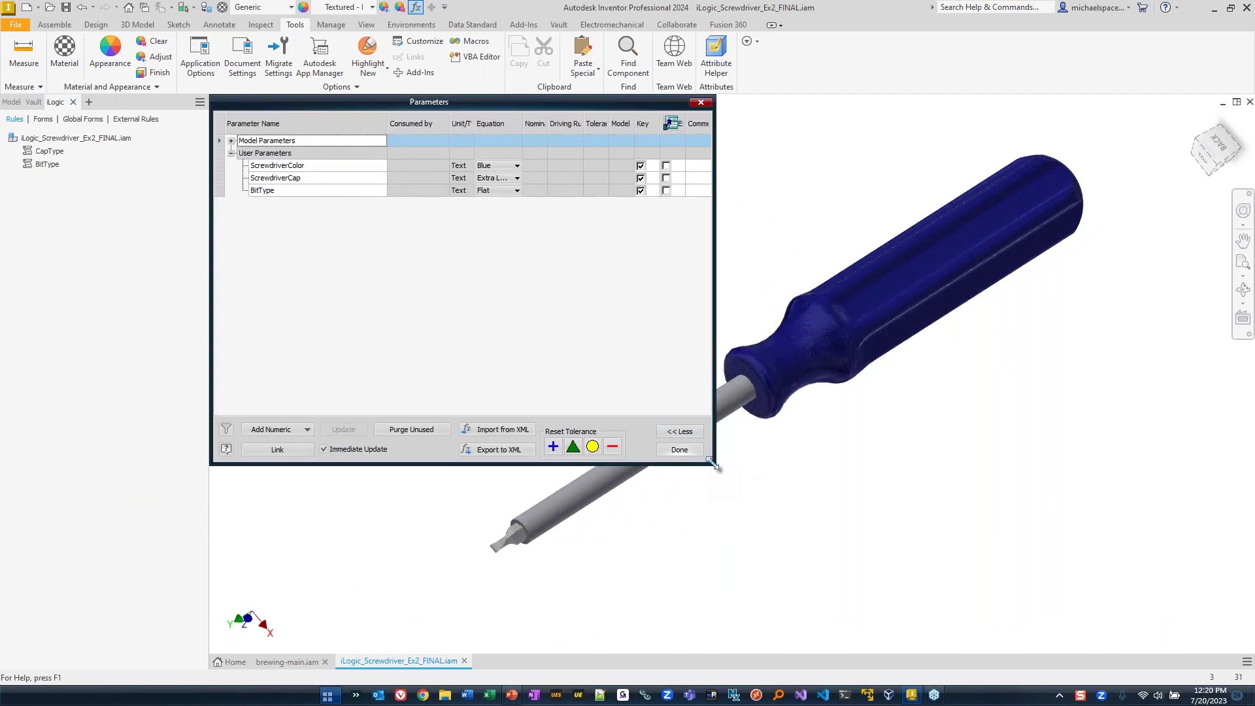
{"action": "left_click_drag", "start_coordinate": [712, 464], "coordinate": [712, 285]}
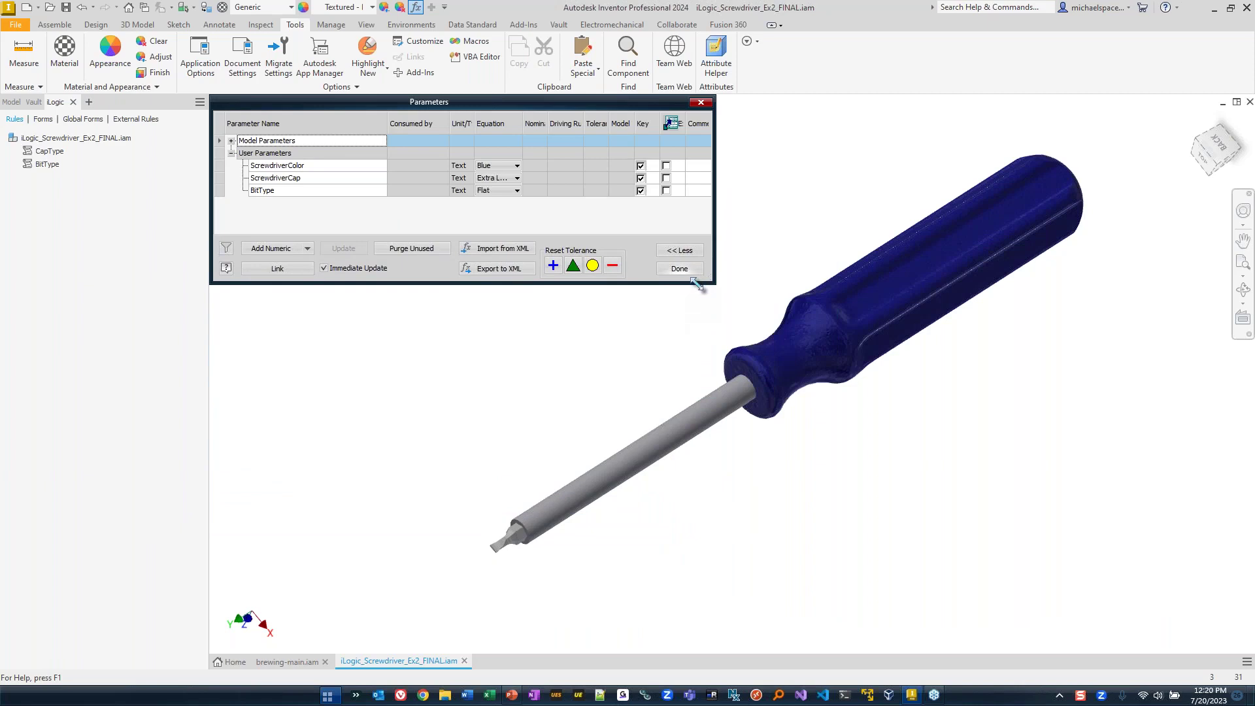
Inspect the ScrewdriverCap and BitType user parameters and the list of values available for ScrewdriverColor.
{"action": "left_click", "coordinate": [323, 178]}
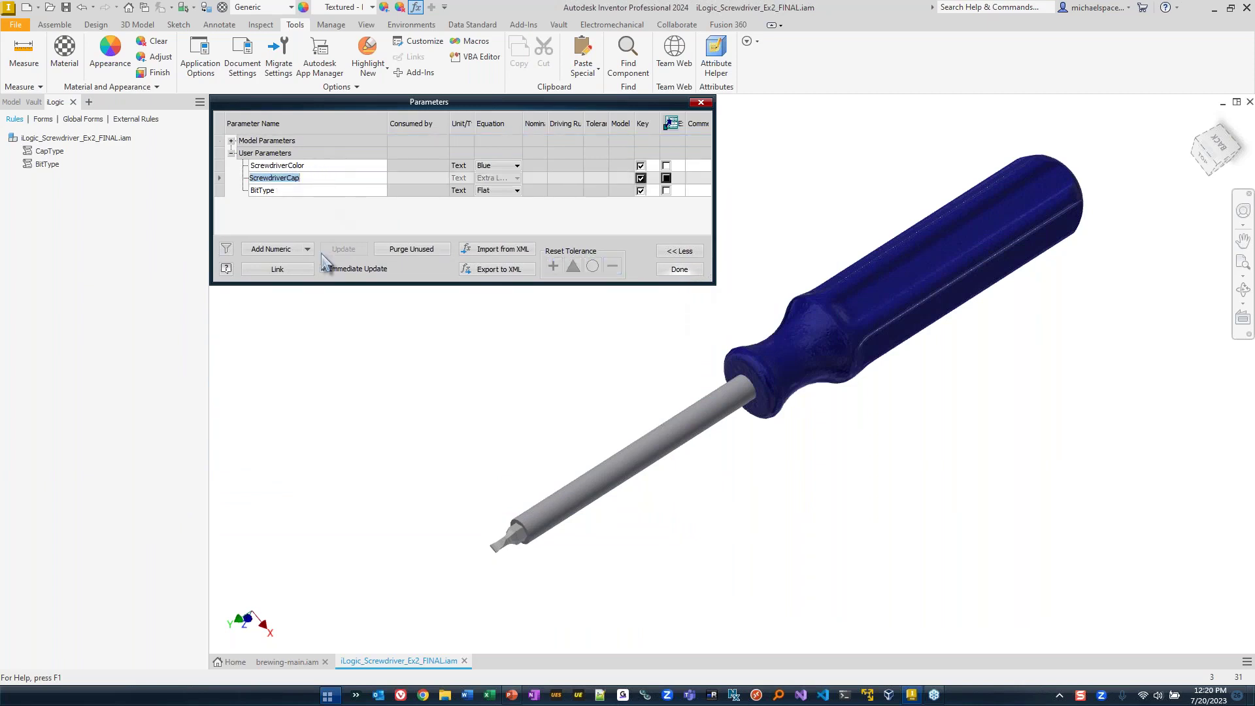
{"action": "left_click", "coordinate": [308, 190]}
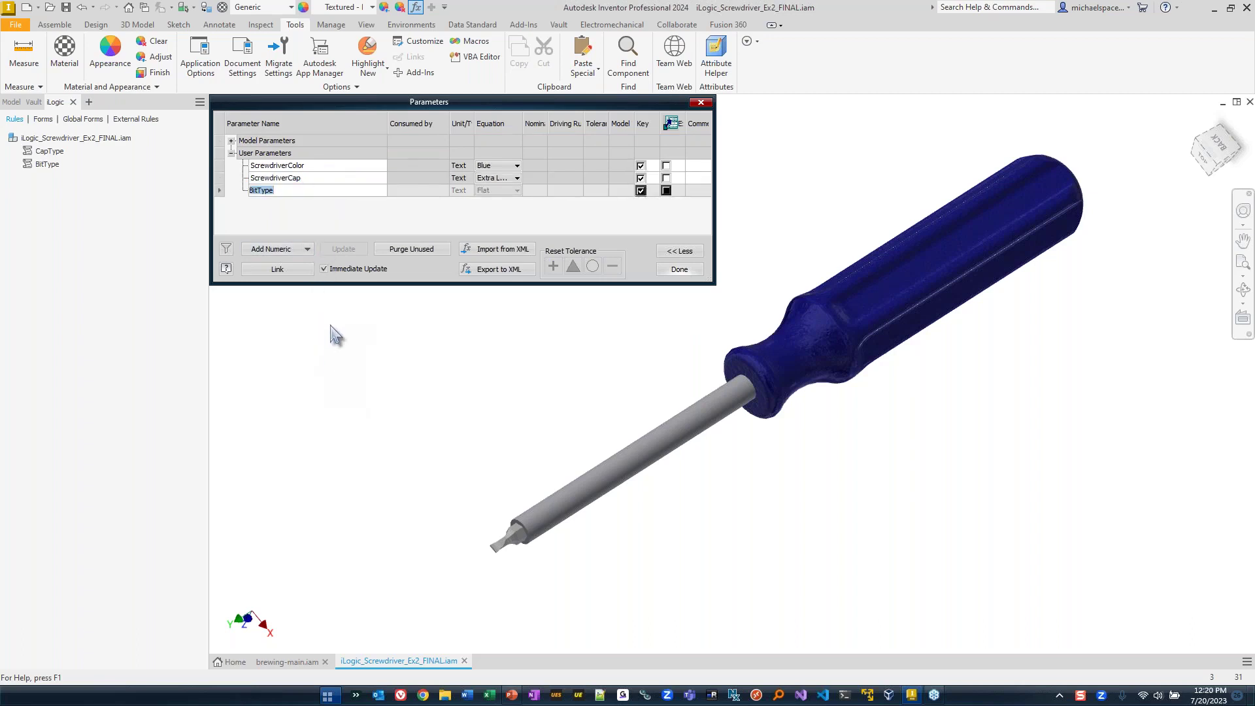
{"action": "left_click", "coordinate": [517, 166]}
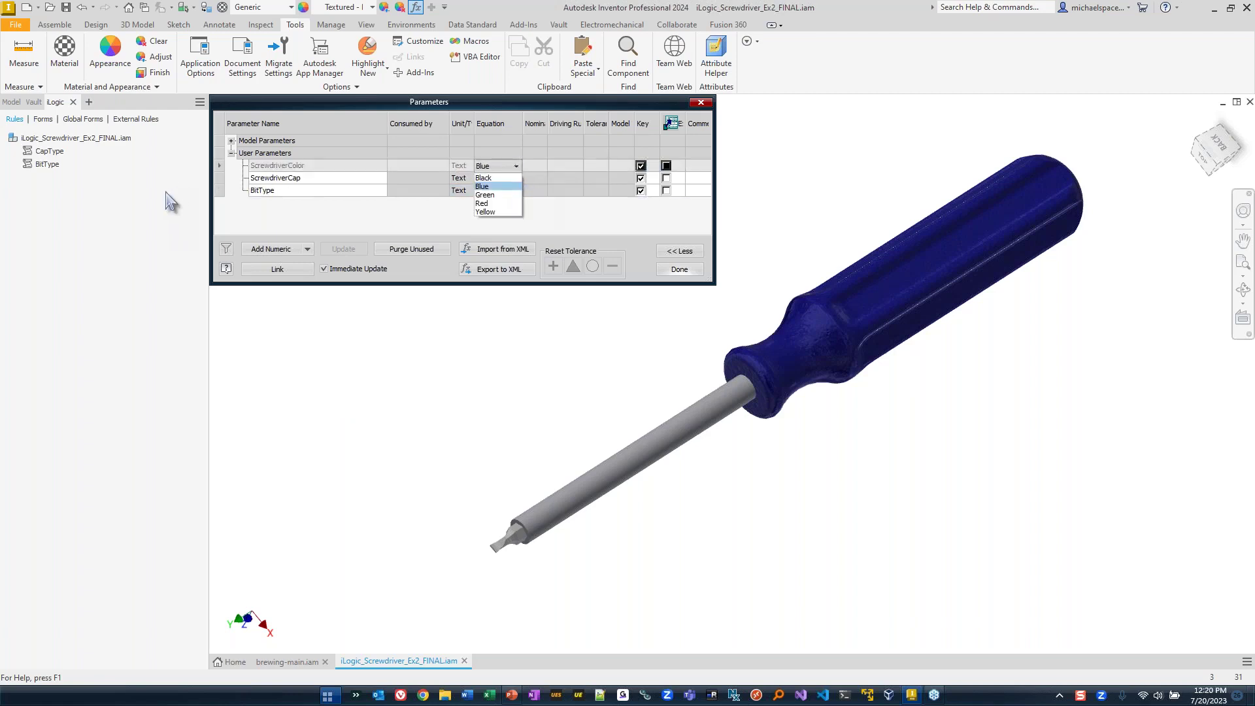
{"action": "left_click", "coordinate": [145, 203]}
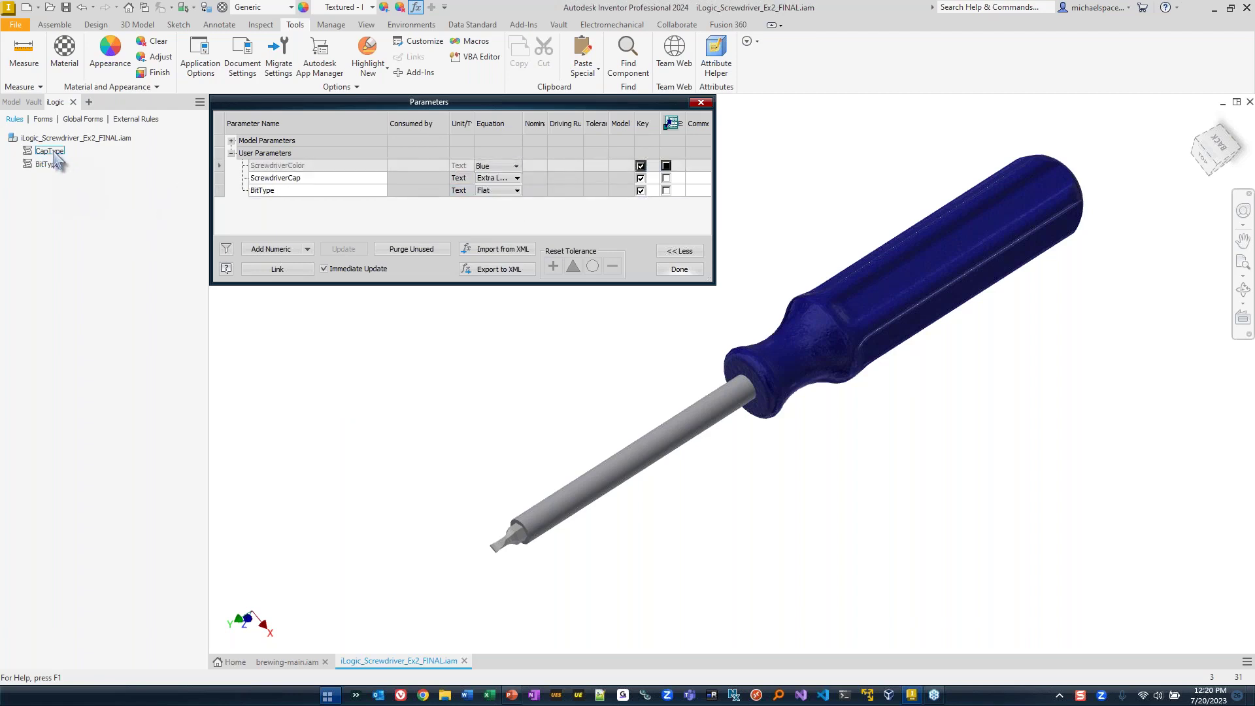
Switch the ScrewdriverColor parameter through Black and Green, finishing with Red.
{"action": "left_click", "coordinate": [517, 166]}
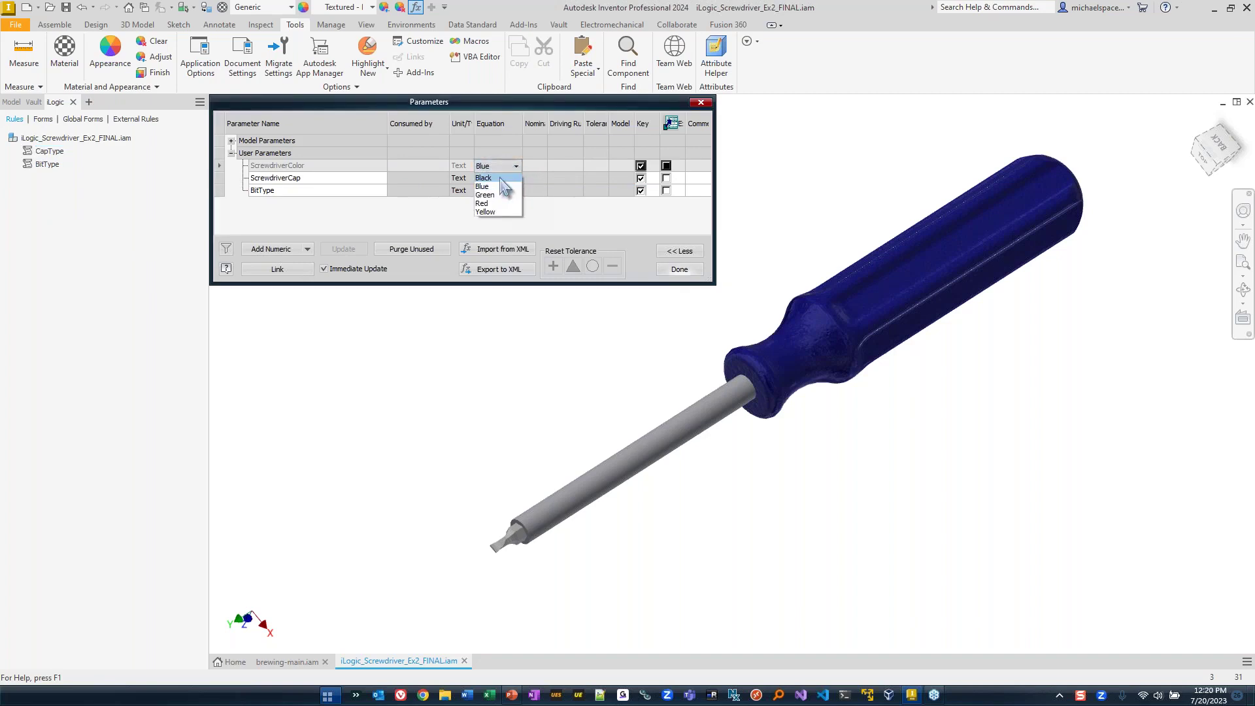
{"action": "left_click", "coordinate": [500, 178]}
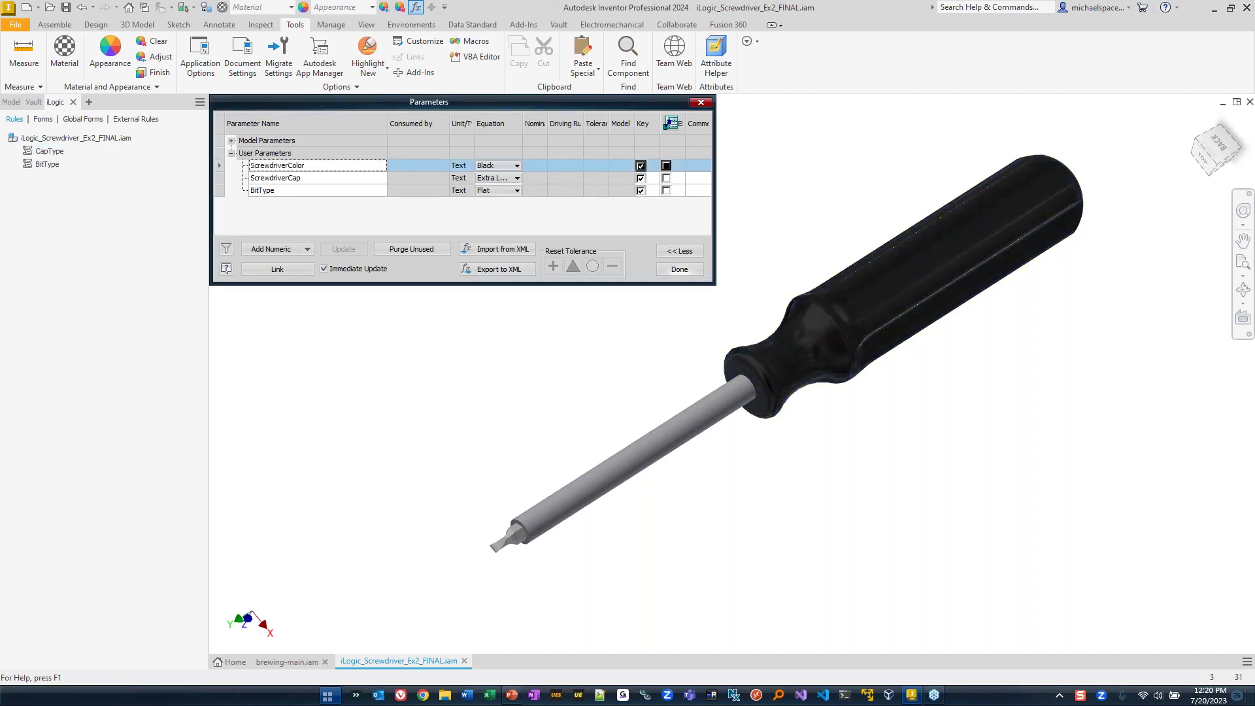
{"action": "left_click", "coordinate": [517, 166]}
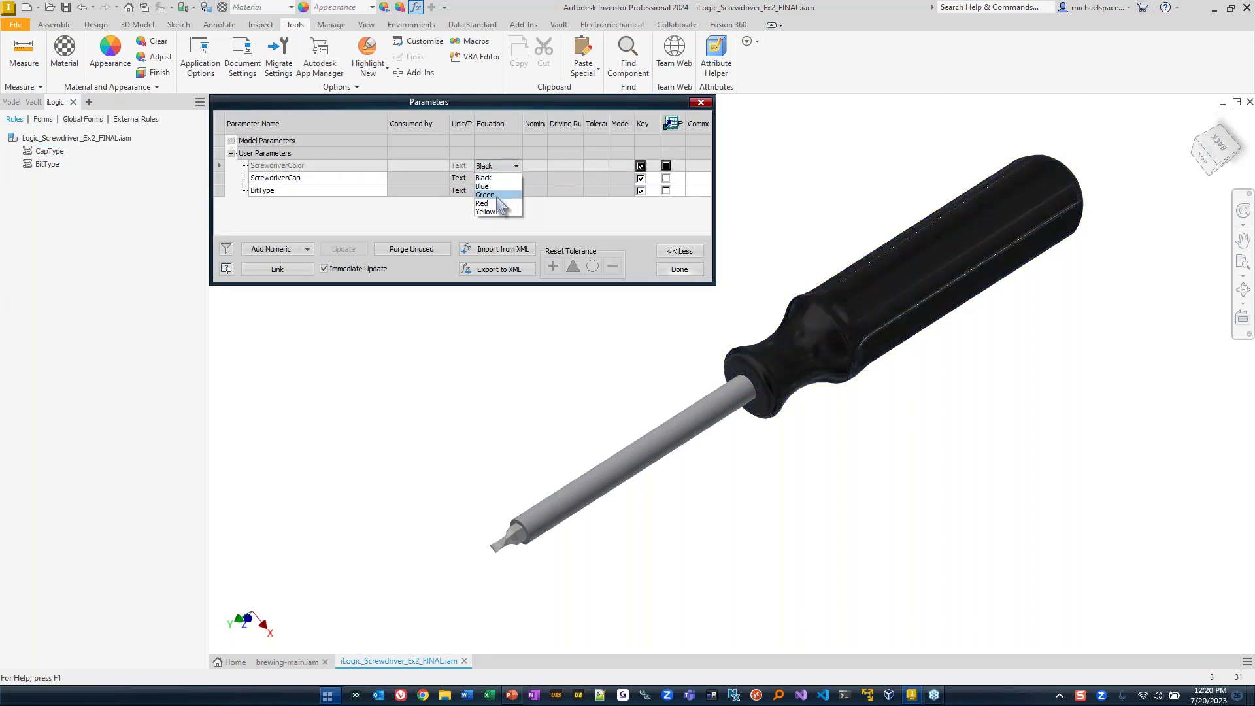
{"action": "left_click", "coordinate": [497, 195]}
{"action": "left_click", "coordinate": [516, 166]}
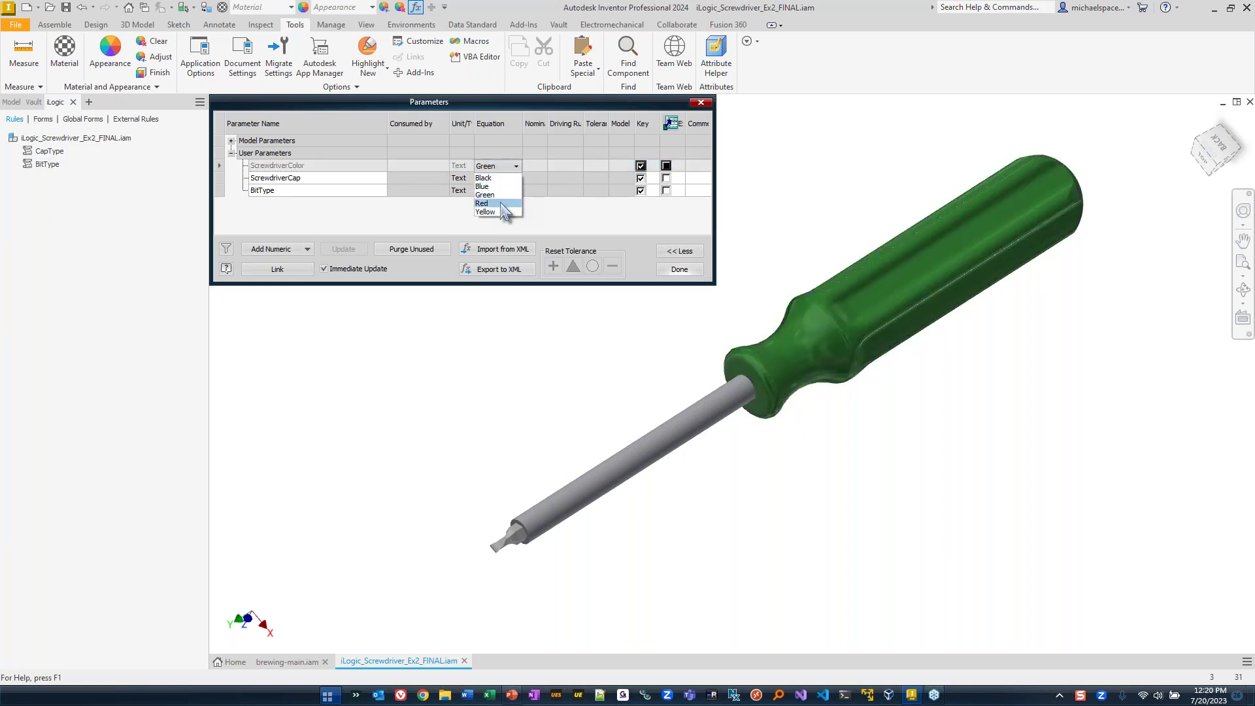
{"action": "left_click", "coordinate": [501, 204]}
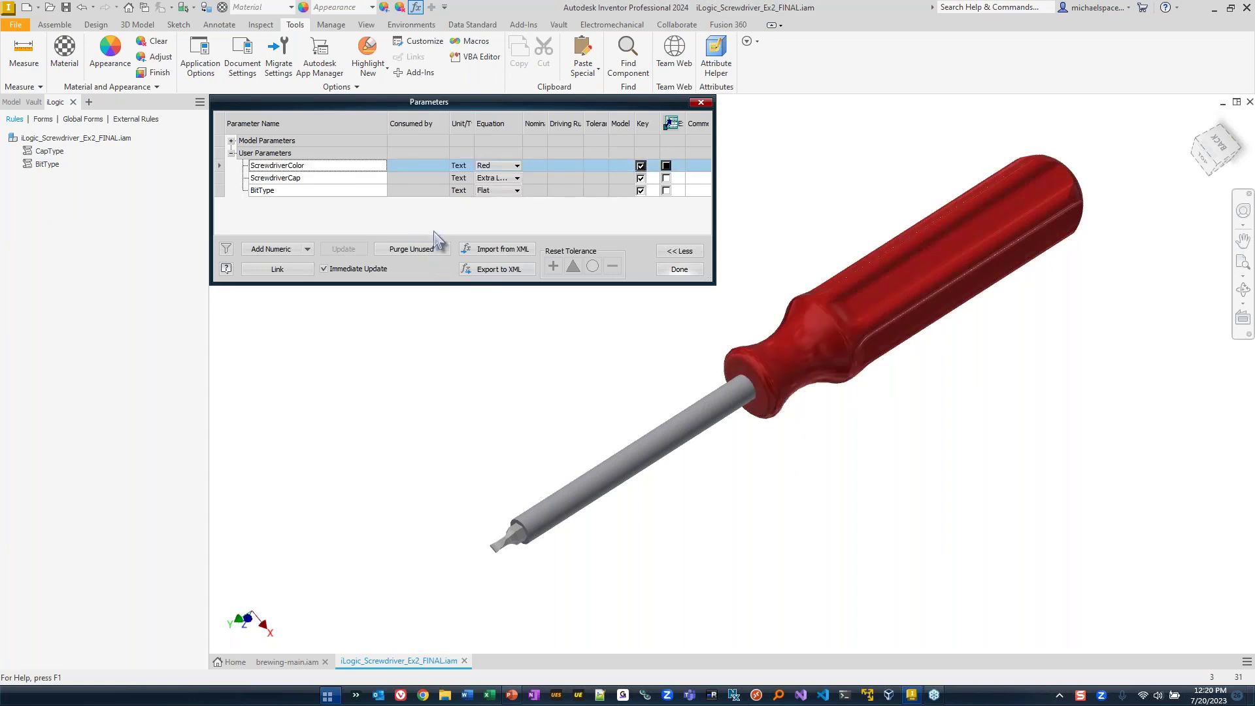
Open the CapType rule in the rule editor and examine its opening If condition for the "Extra Long" cap.
{"action": "left_click", "coordinate": [46, 164]}
{"action": "left_click", "coordinate": [48, 154]}
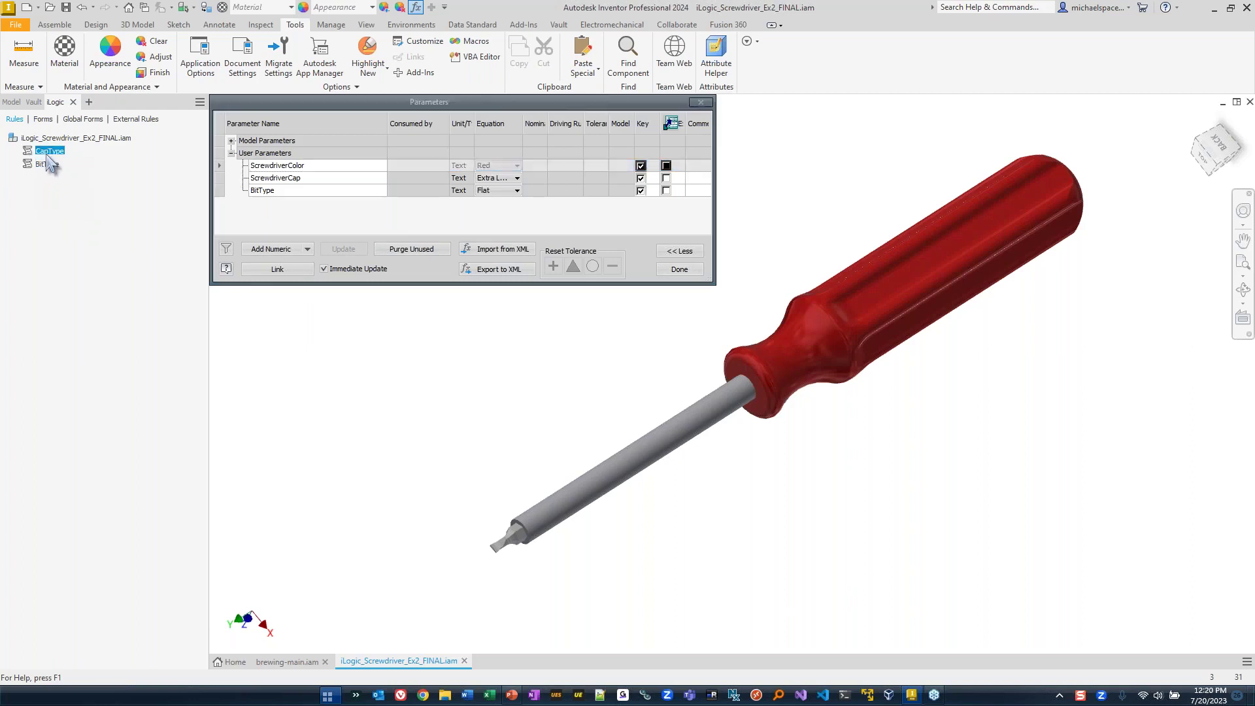
{"action": "double_click", "coordinate": [48, 154]}
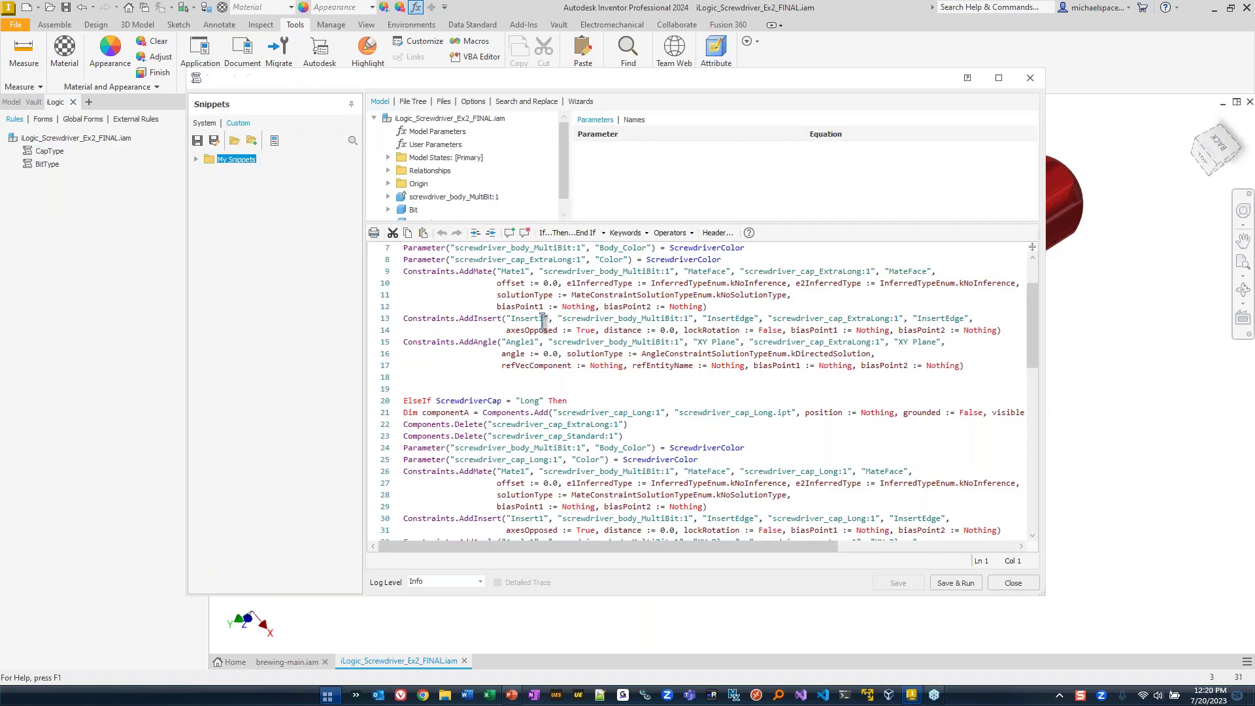
{"action": "scroll", "coordinate": [549, 345], "scroll_direction": "up", "scroll_amount": 2}
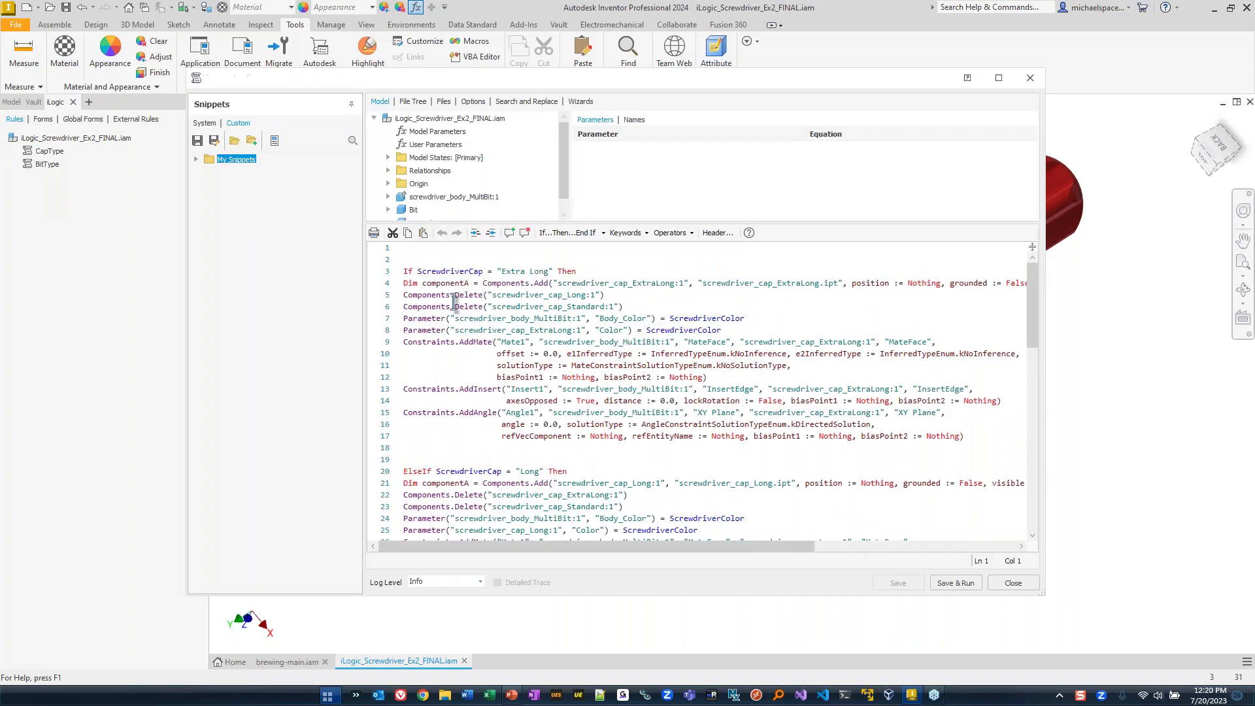
{"action": "left_click_drag", "start_coordinate": [403, 271], "coordinate": [584, 272]}
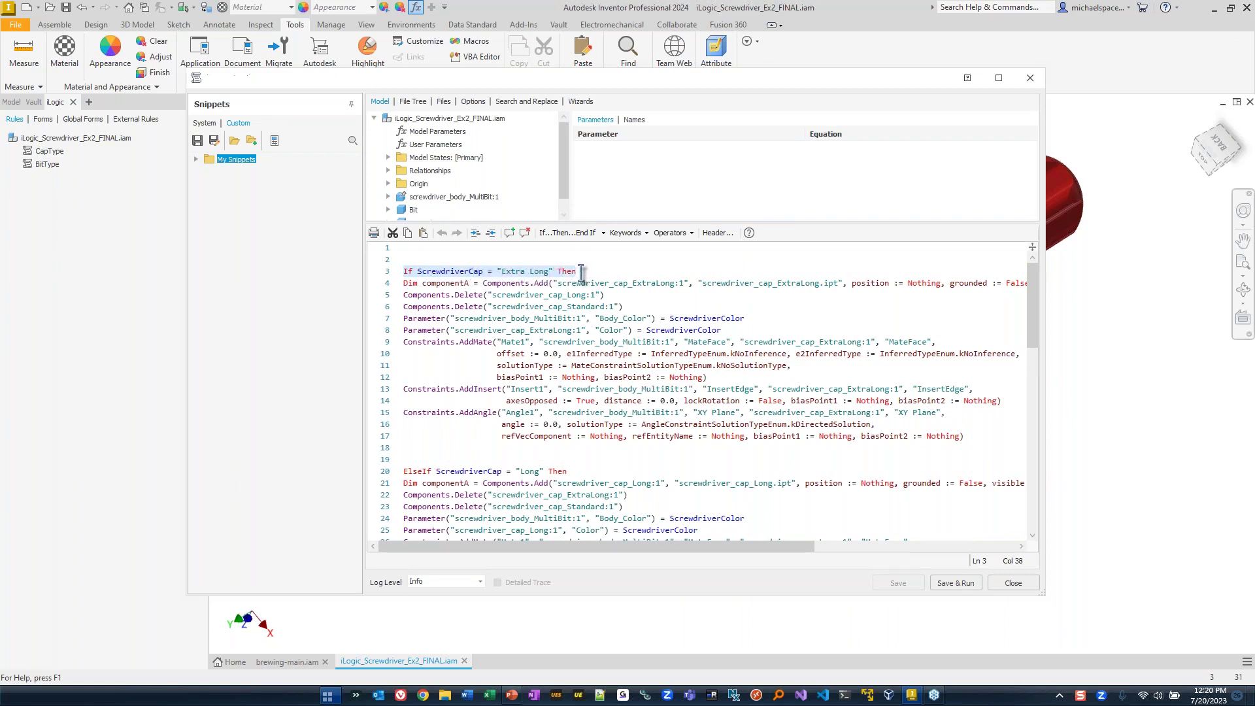
{"action": "left_click", "coordinate": [465, 271]}
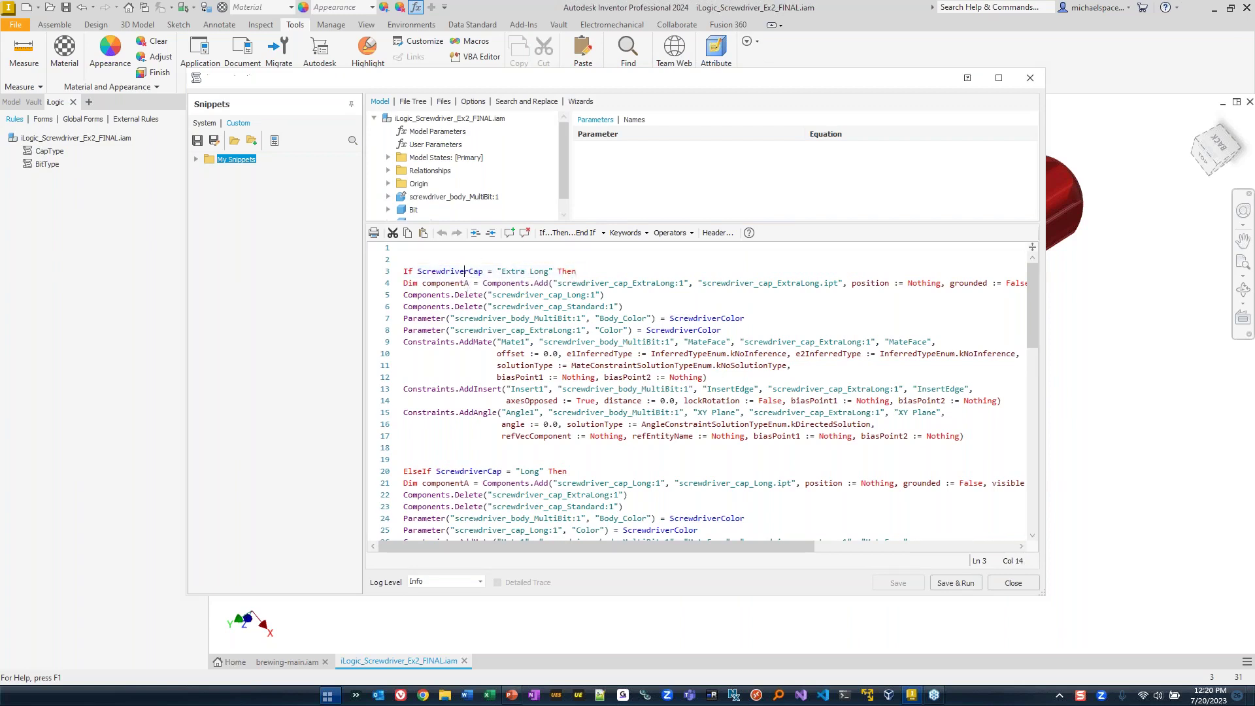
List the user parameters in the editor and review the rule's Extra Long, Long and Standard branches through to End If.
{"action": "left_click", "coordinate": [435, 144]}
{"action": "mouse_move", "coordinate": [618, 167]}
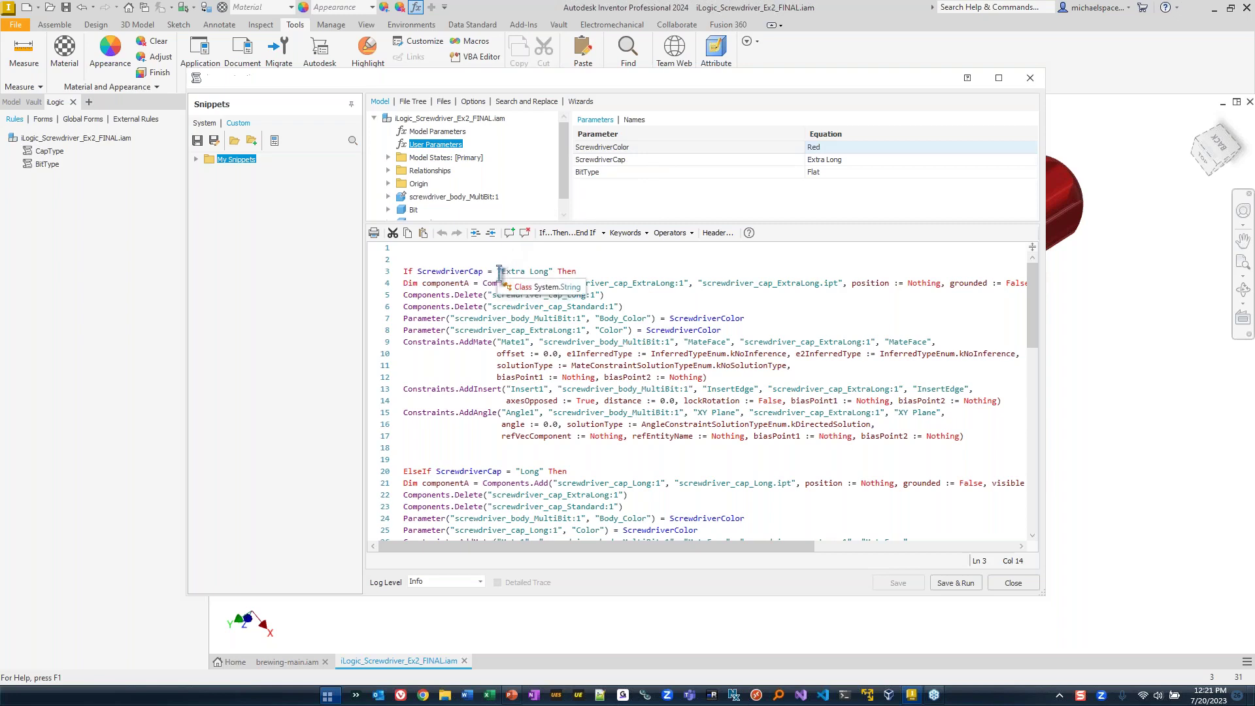
{"action": "left_click_drag", "start_coordinate": [499, 271], "coordinate": [548, 272]}
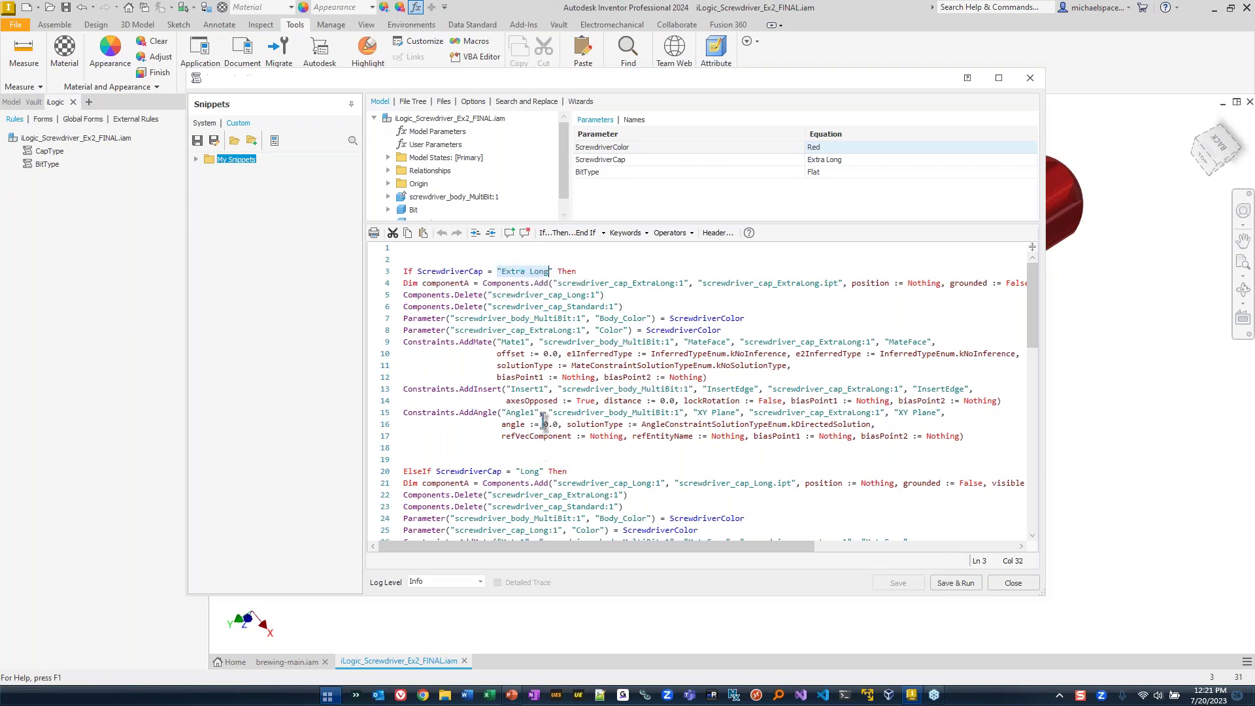
{"action": "left_click_drag", "start_coordinate": [405, 295], "coordinate": [670, 434]}
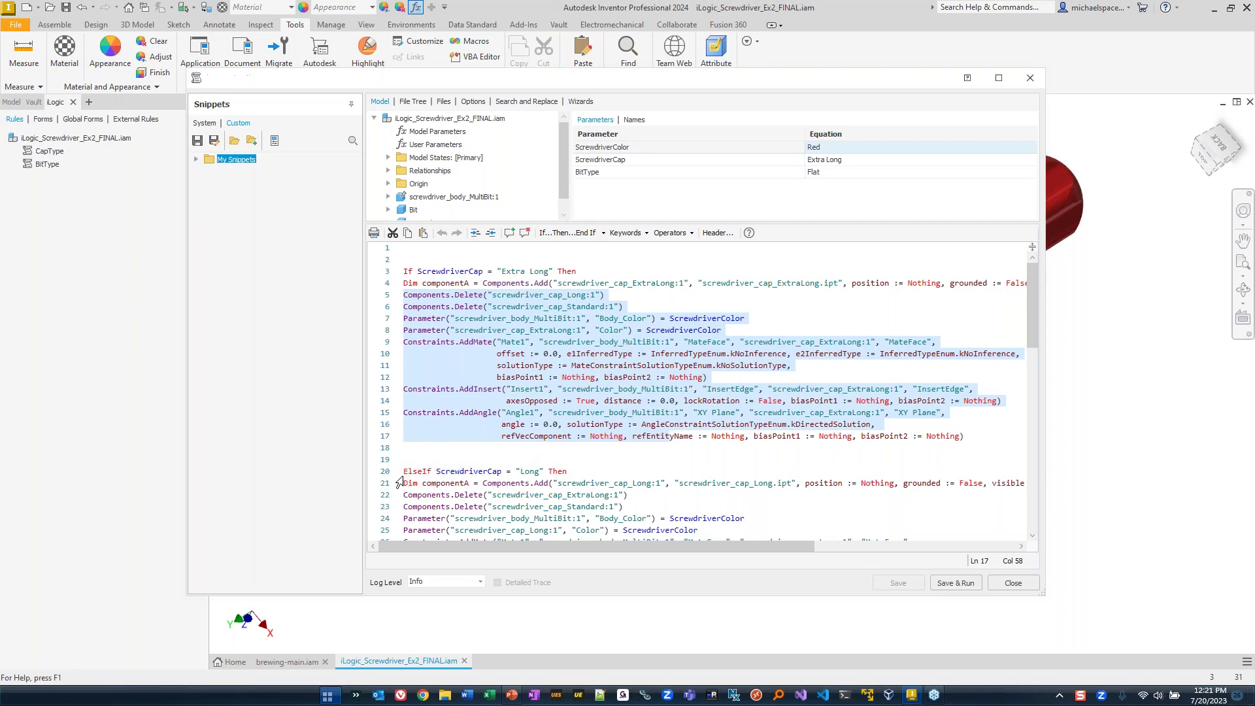
{"action": "left_click_drag", "start_coordinate": [406, 472], "coordinate": [583, 472]}
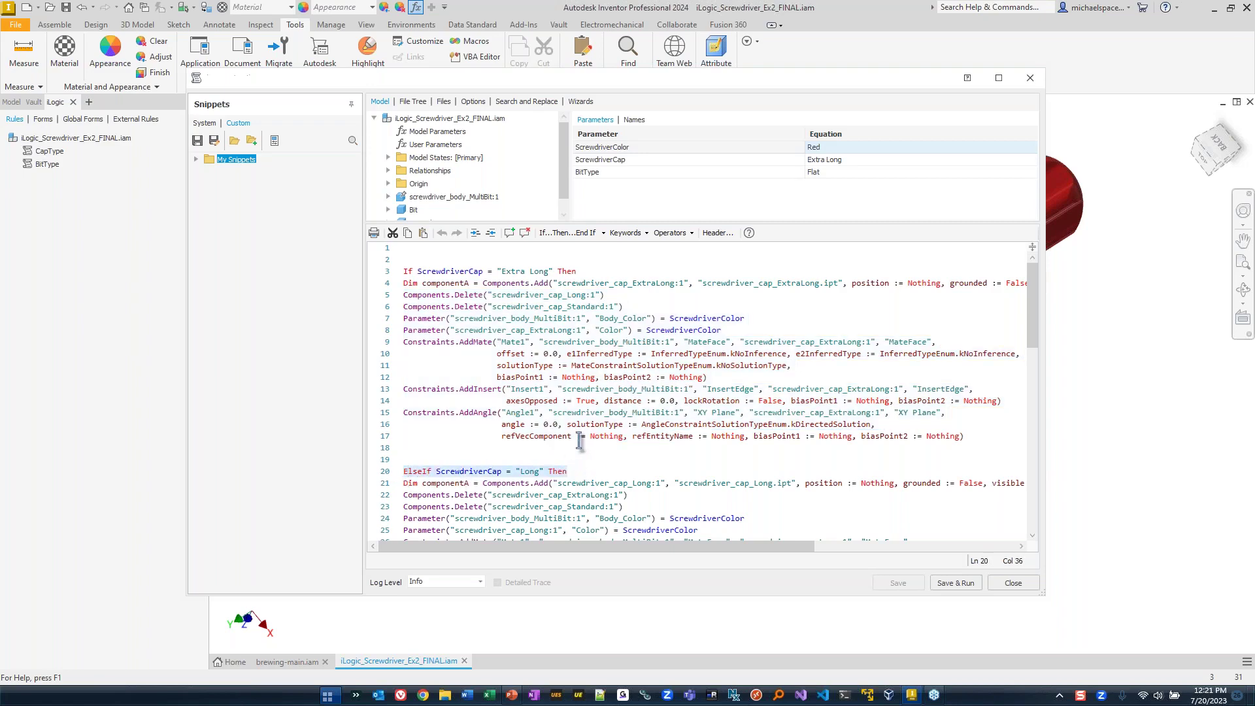
{"action": "scroll", "coordinate": [585, 440], "scroll_direction": "down", "scroll_amount": 7}
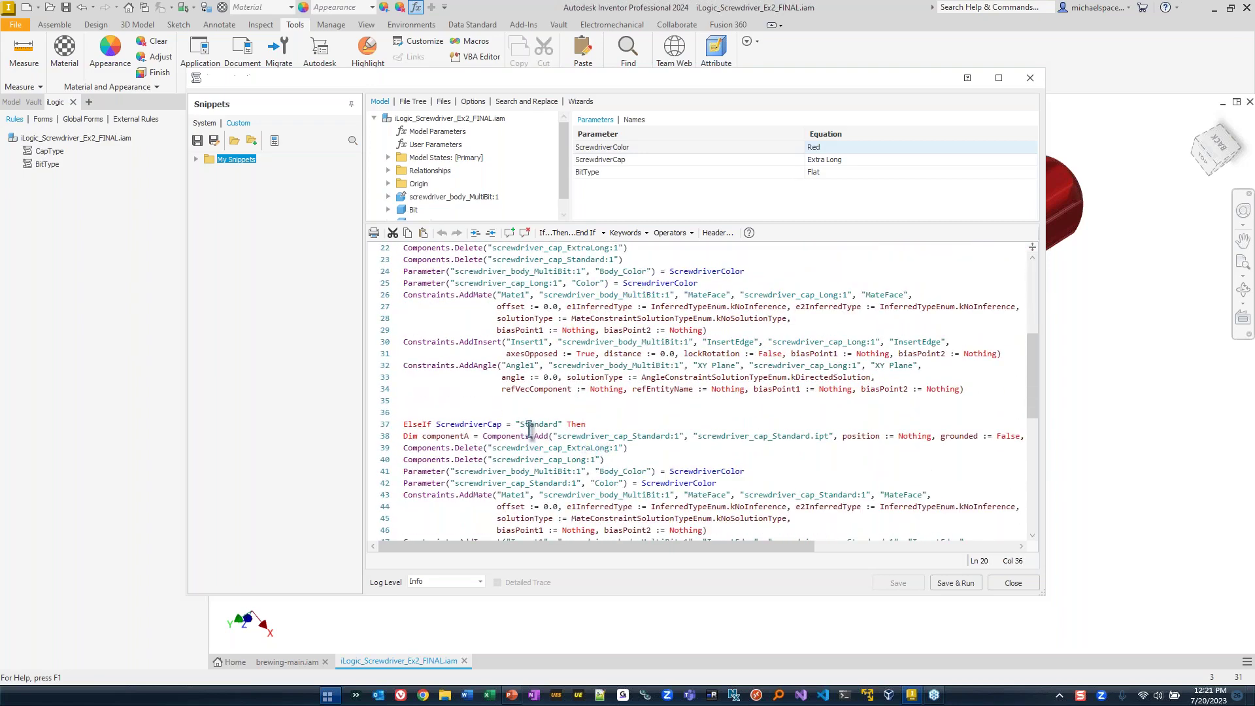
{"action": "scroll", "coordinate": [484, 436], "scroll_direction": "down", "scroll_amount": 6}
{"action": "scroll", "coordinate": [484, 436], "scroll_direction": "down", "scroll_amount": 1}
{"action": "scroll", "coordinate": [484, 436], "scroll_direction": "up", "scroll_amount": 13}
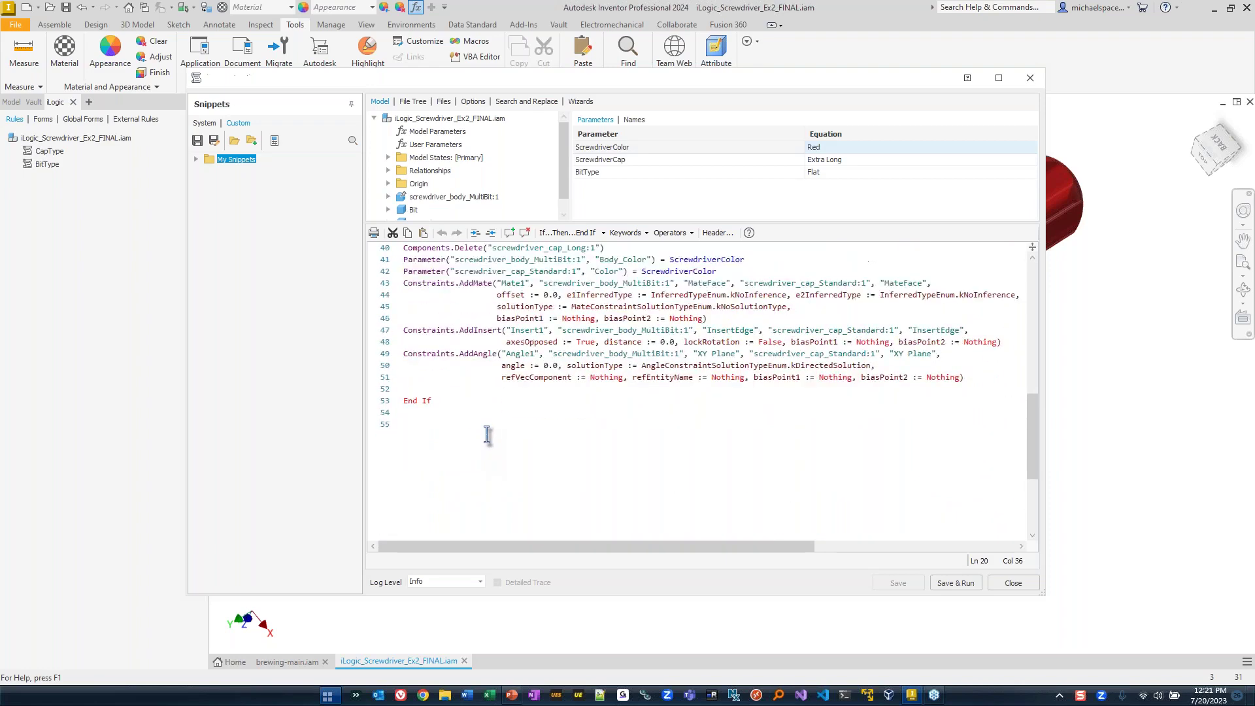
{"action": "scroll", "coordinate": [484, 436], "scroll_direction": "up", "scroll_amount": 1}
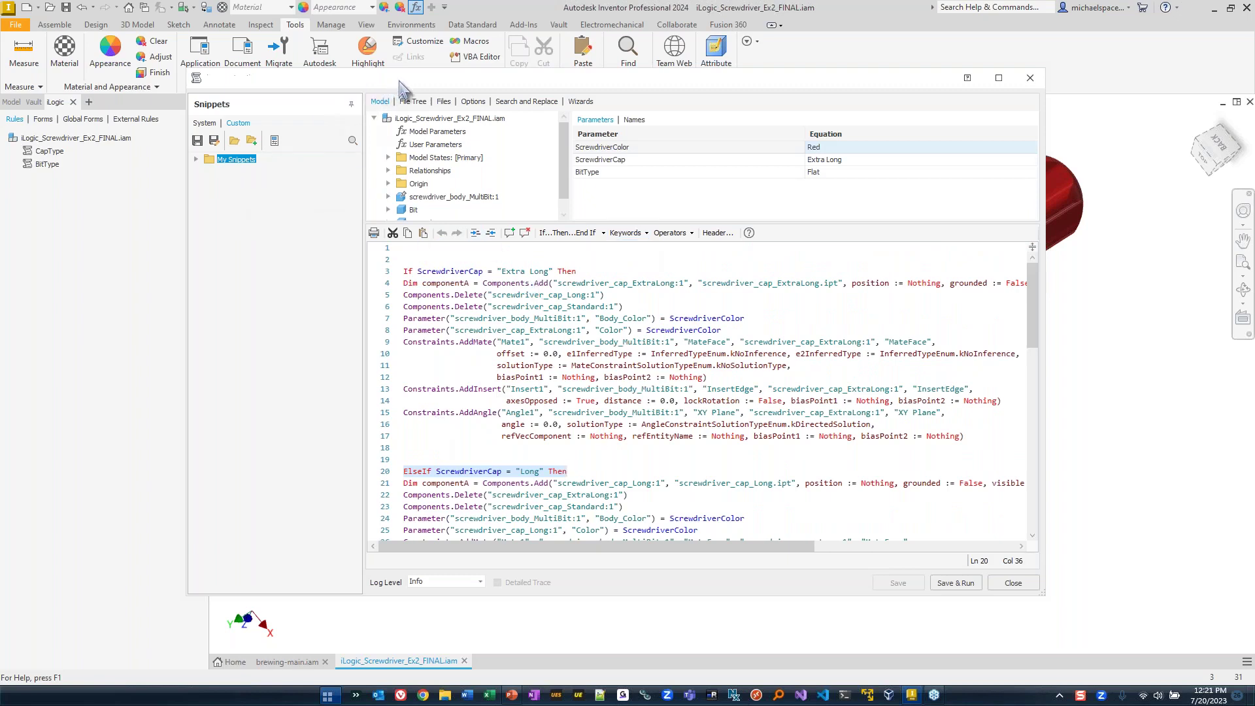
Move the rule editor window lower and expand the Parameters category of the system code snippets.
{"action": "left_click_drag", "start_coordinate": [397, 83], "coordinate": [451, 124]}
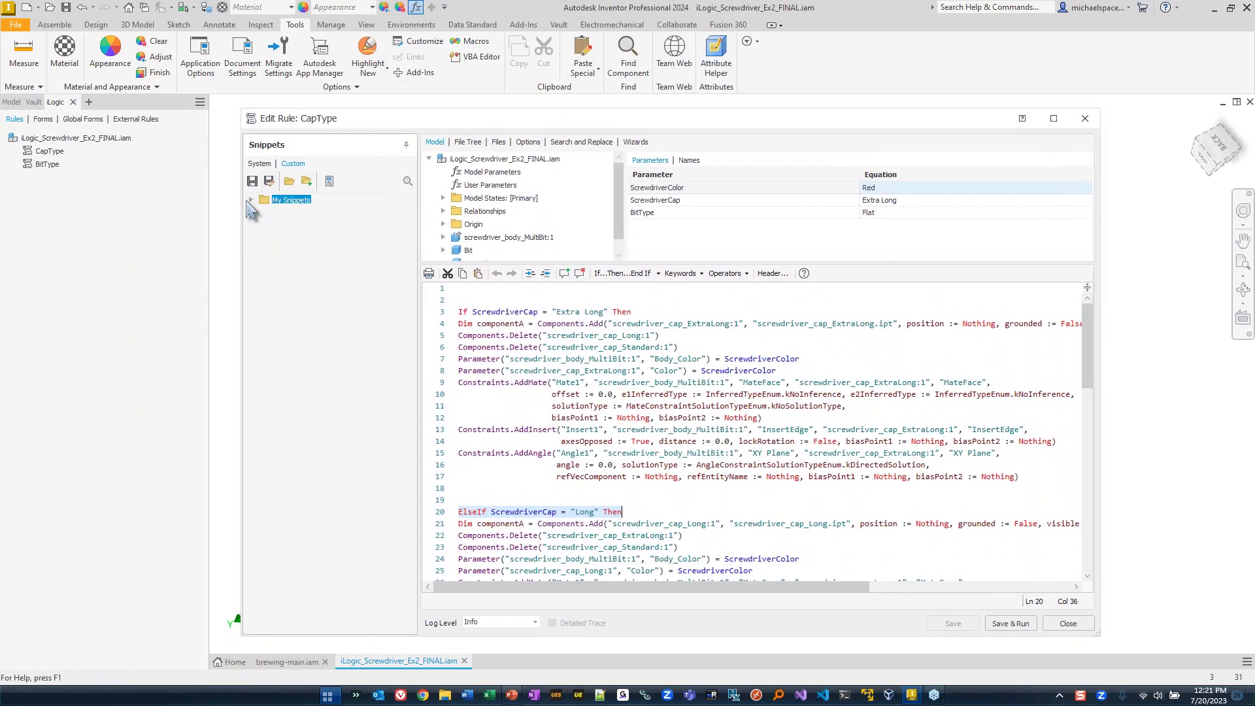
{"action": "left_click", "coordinate": [259, 164]}
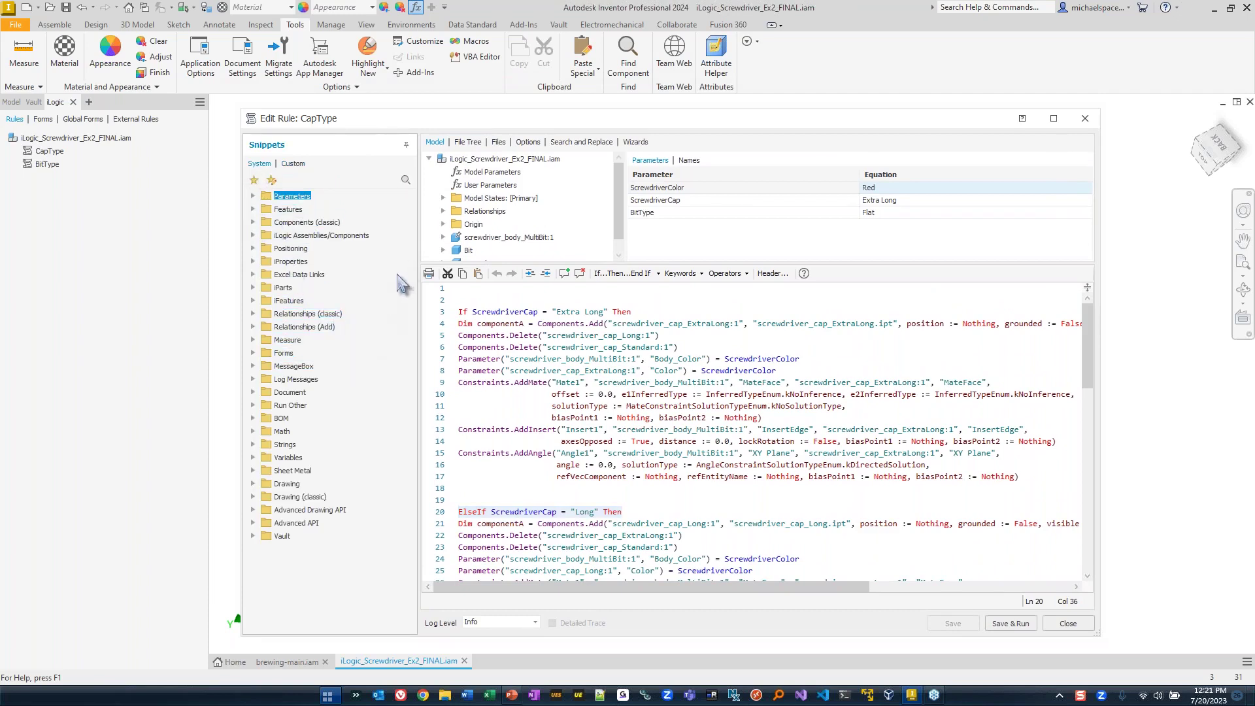
{"action": "left_click", "coordinate": [253, 196]}
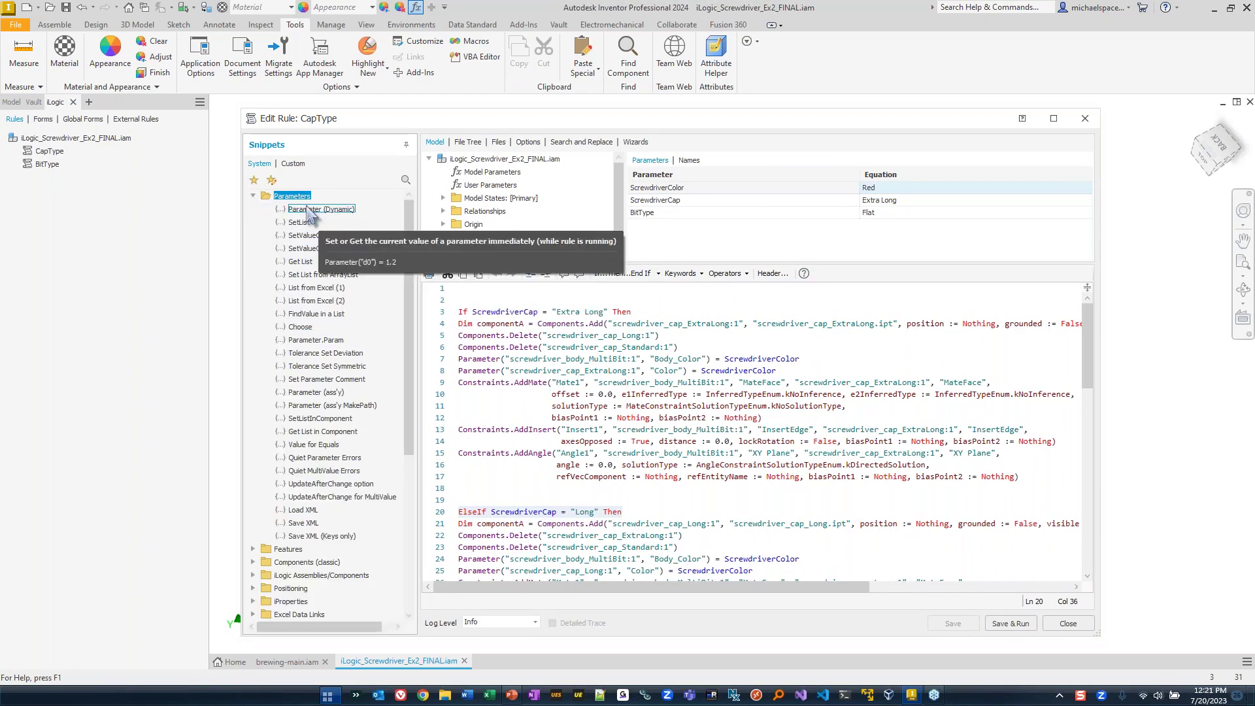
Browse the Features and iProperties categories of the system code snippets, leaving iProperties expanded.
{"action": "left_click", "coordinate": [253, 196]}
{"action": "left_click", "coordinate": [253, 209]}
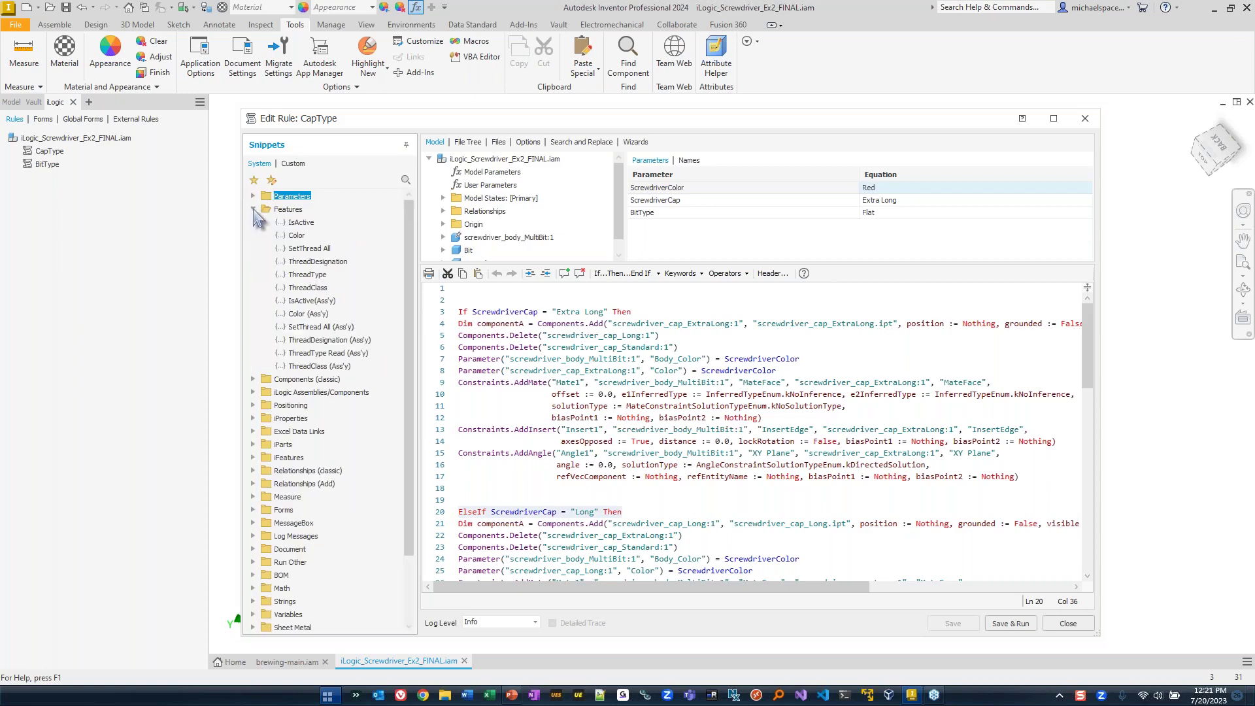
{"action": "left_click", "coordinate": [253, 209]}
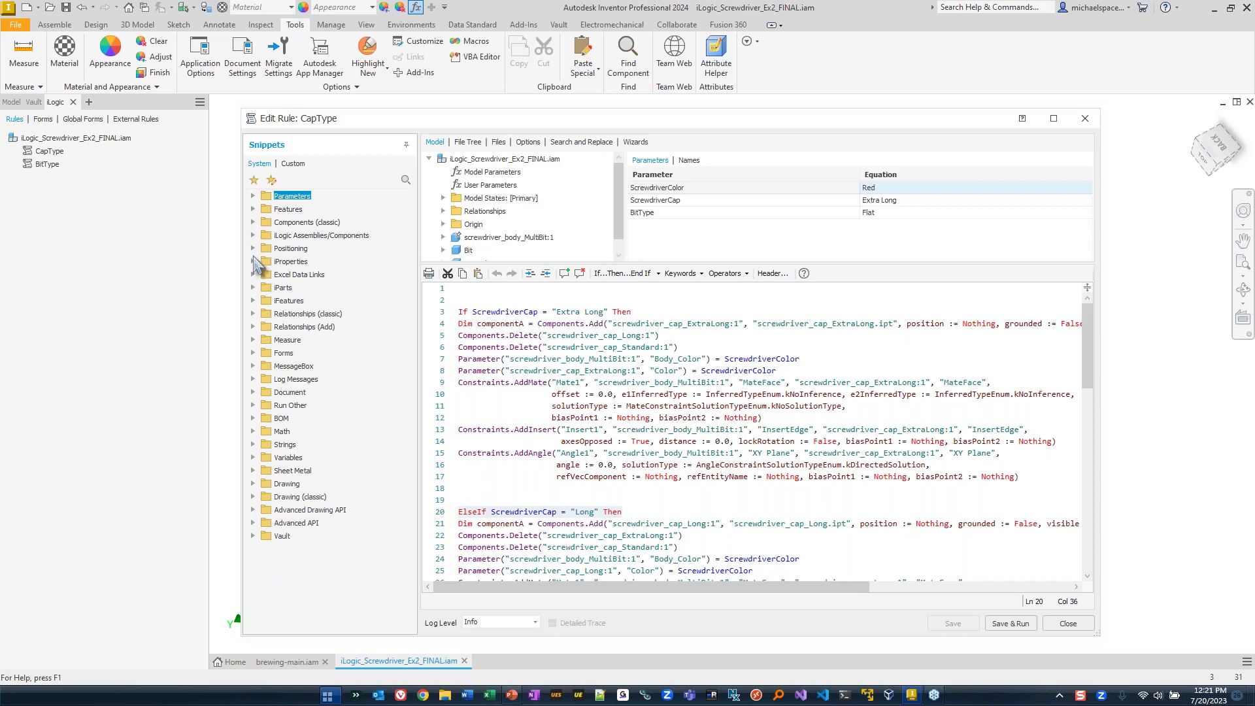
{"action": "left_click", "coordinate": [253, 262]}
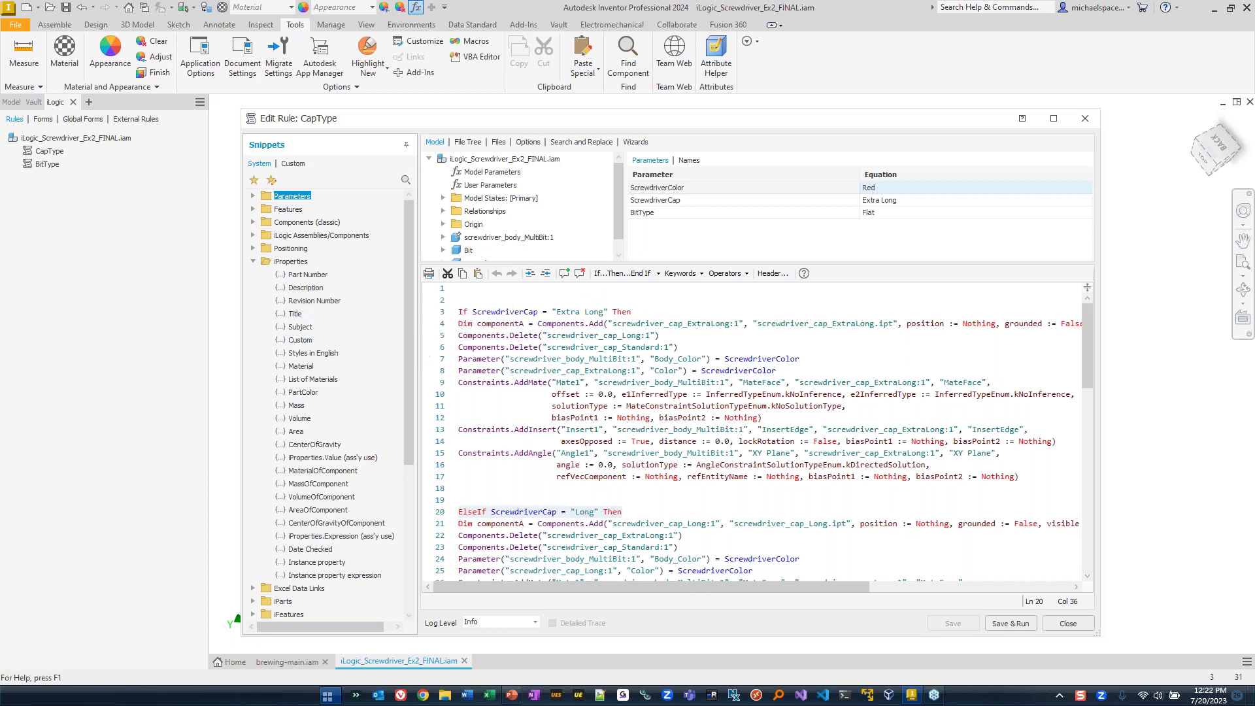
{"action": "left_click", "coordinate": [665, 299]}
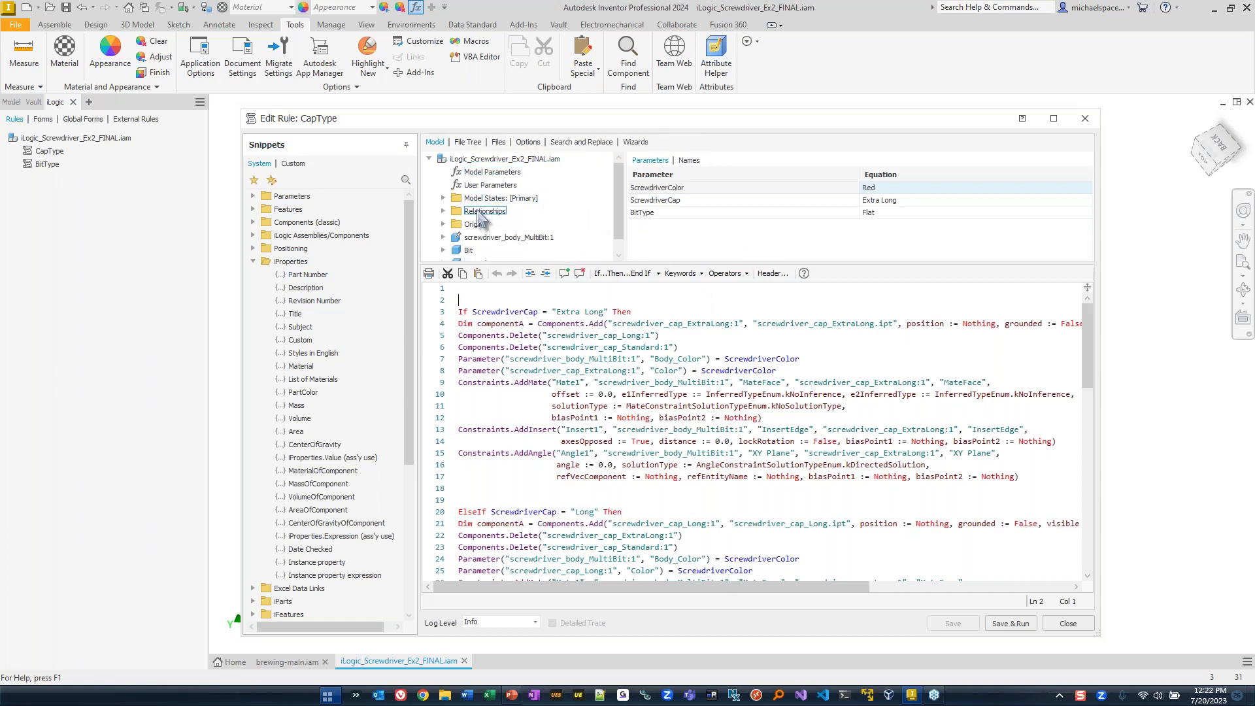
Review the model parameters, the user parameters and the parameters of the screwdriver_body_MultiBit:1 component in the rule editor.
{"action": "left_click", "coordinate": [491, 174]}
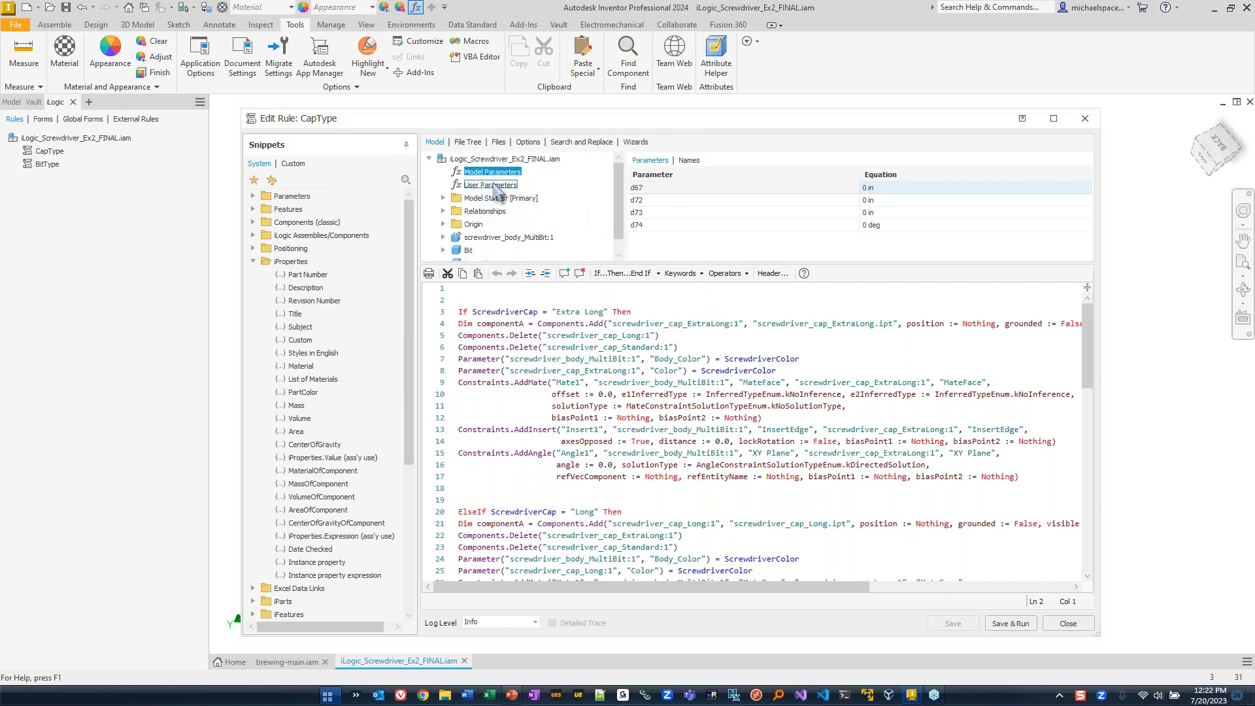
{"action": "left_click", "coordinate": [494, 185]}
{"action": "left_click", "coordinate": [500, 237]}
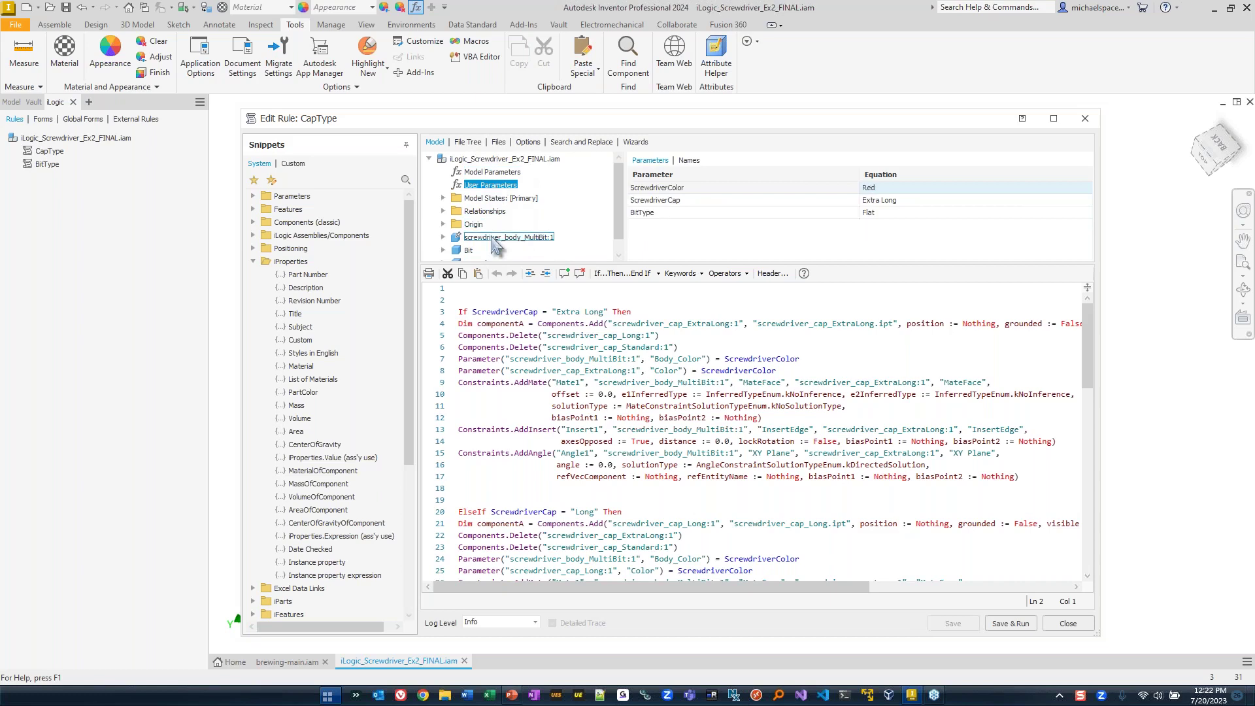
{"action": "left_click", "coordinate": [477, 160]}
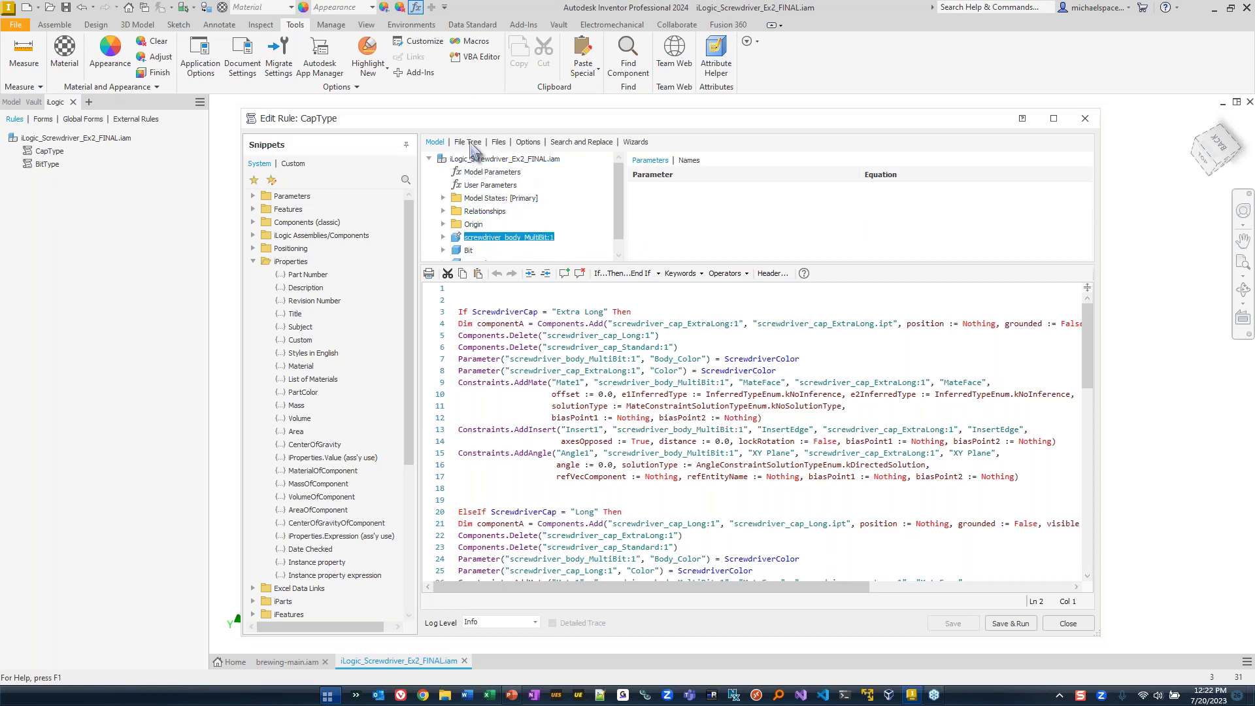
Review the rule editor's file tree, file list, rule behavior options, search and replace tools, and wizards.
{"action": "left_click", "coordinate": [471, 143]}
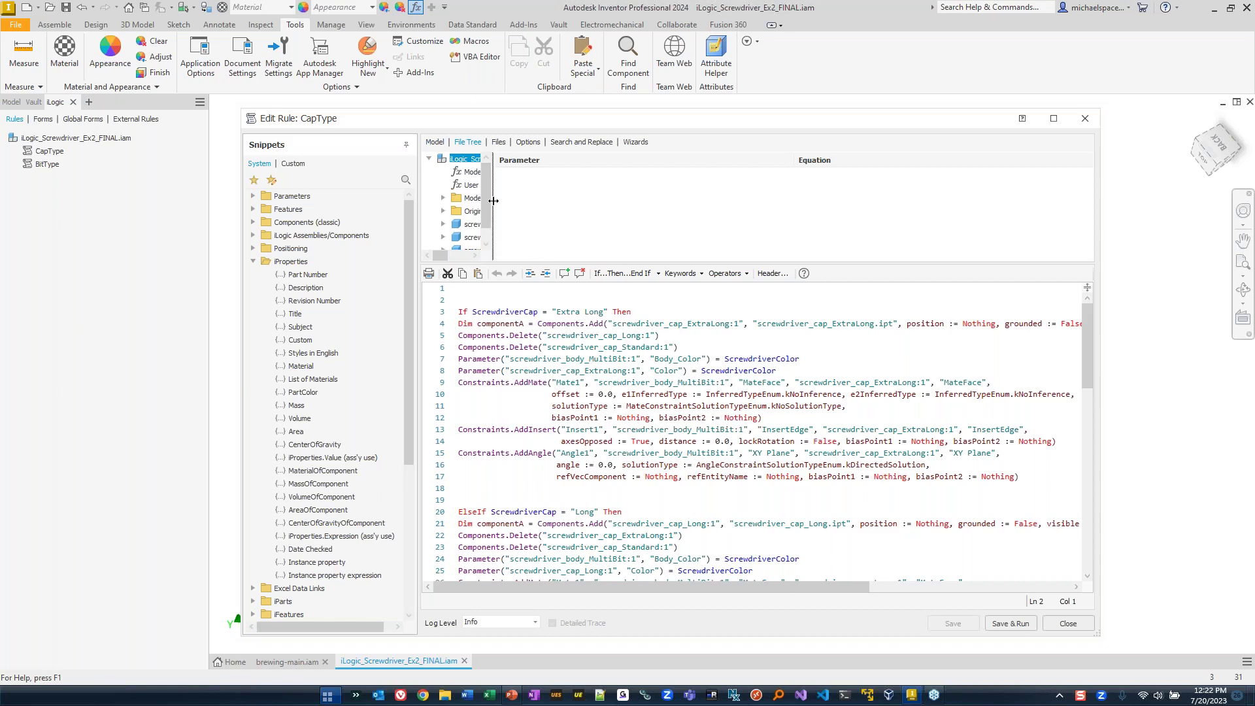
{"action": "left_click_drag", "start_coordinate": [493, 209], "coordinate": [576, 206]}
{"action": "left_click", "coordinate": [499, 142]}
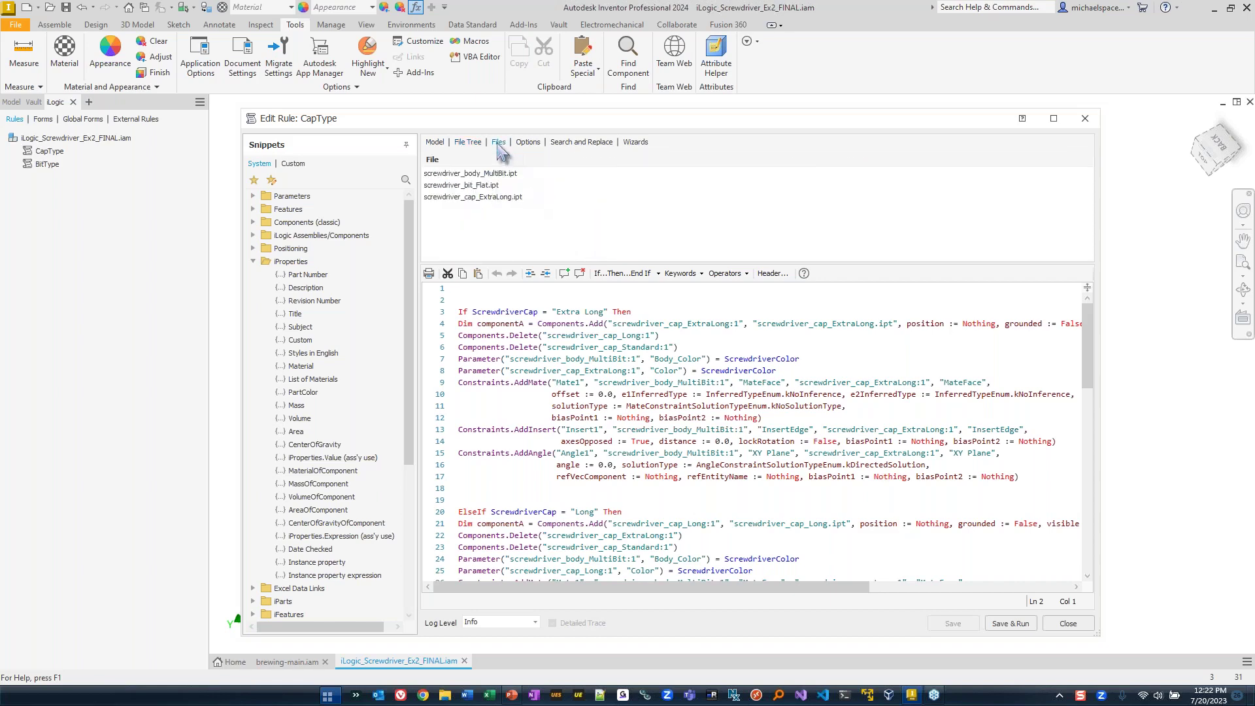
{"action": "left_click", "coordinate": [527, 143]}
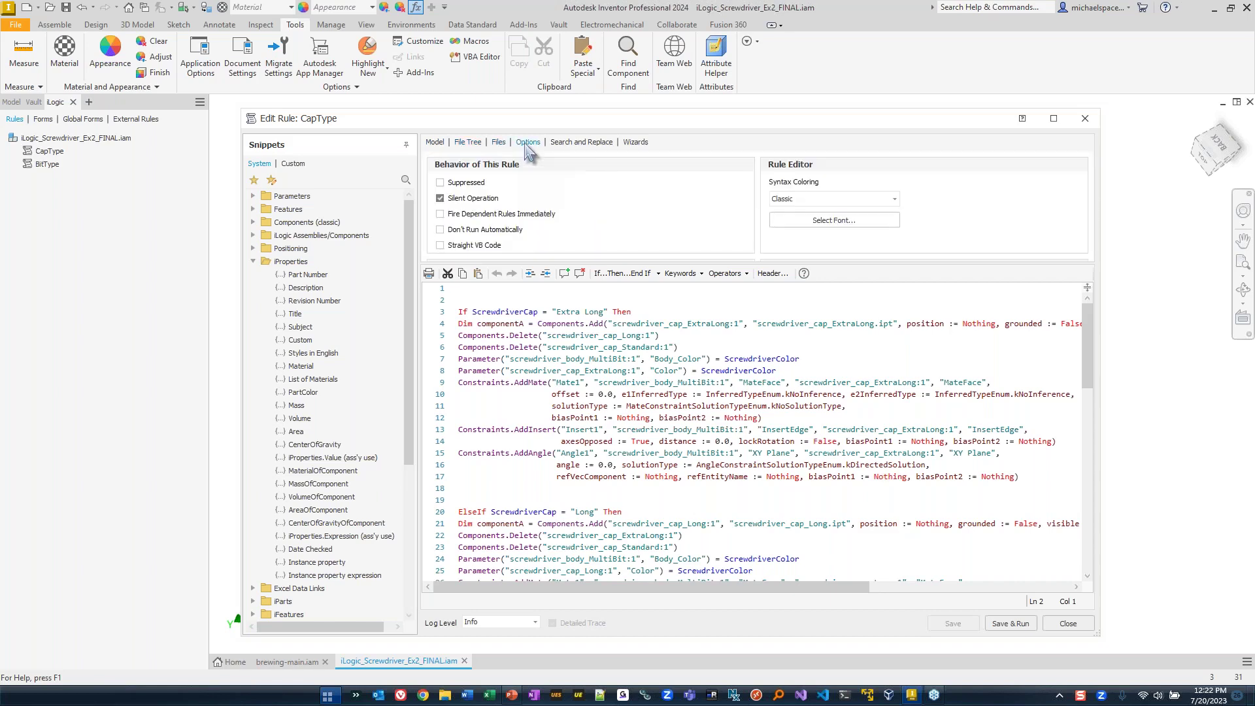
{"action": "left_click", "coordinate": [581, 143]}
{"action": "left_click", "coordinate": [634, 143]}
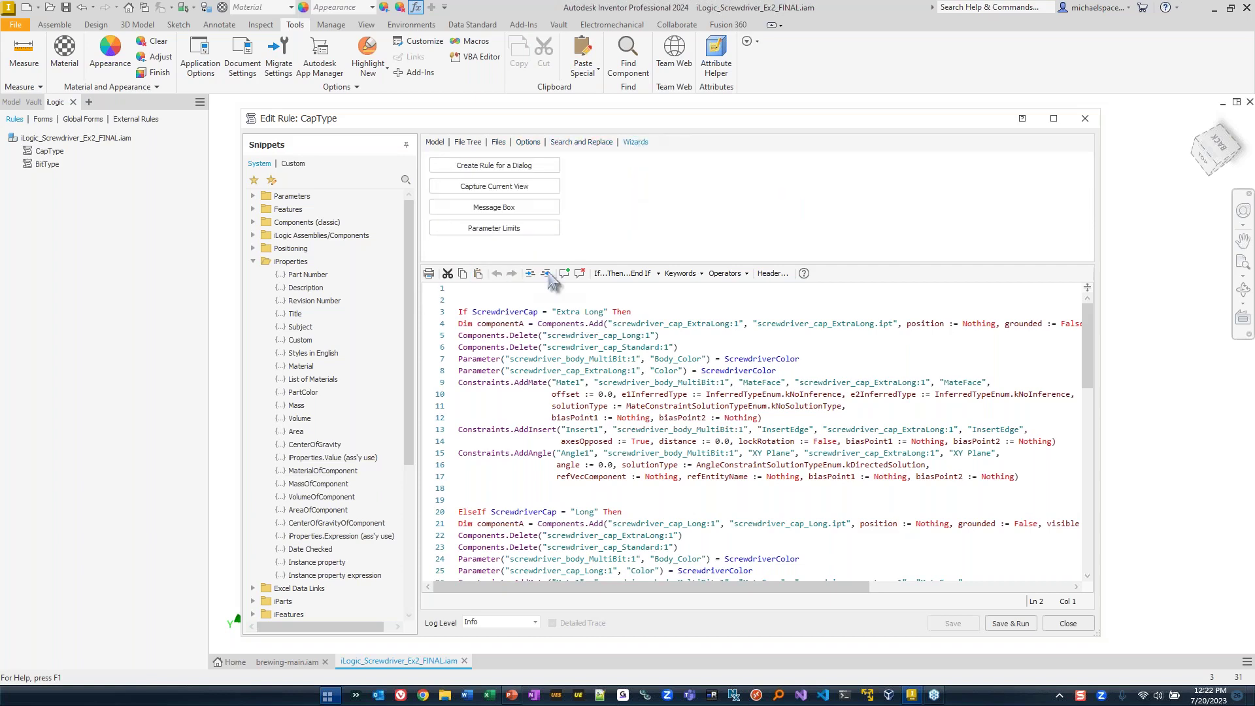
Look through the If...Then...End If, keyword and operator lists available for inserting code into the rule.
{"action": "left_click", "coordinate": [658, 274]}
{"action": "left_click", "coordinate": [701, 274]}
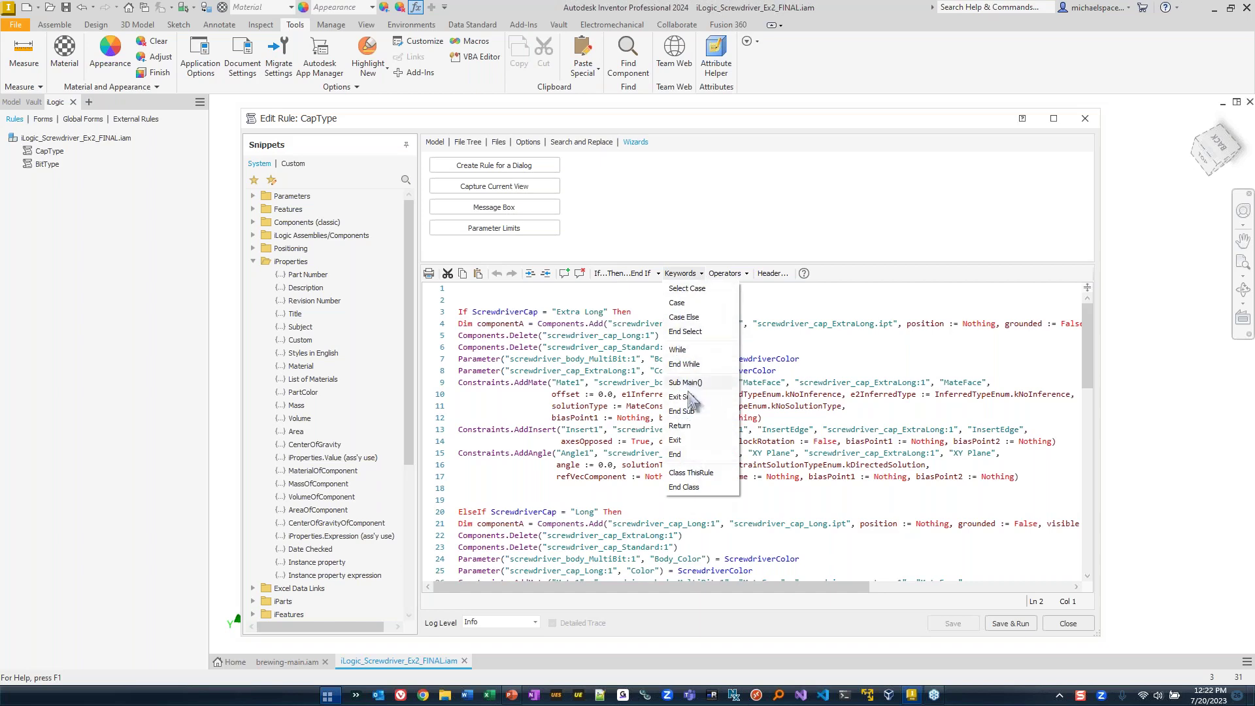
{"action": "left_click", "coordinate": [744, 274]}
{"action": "left_click", "coordinate": [745, 274]}
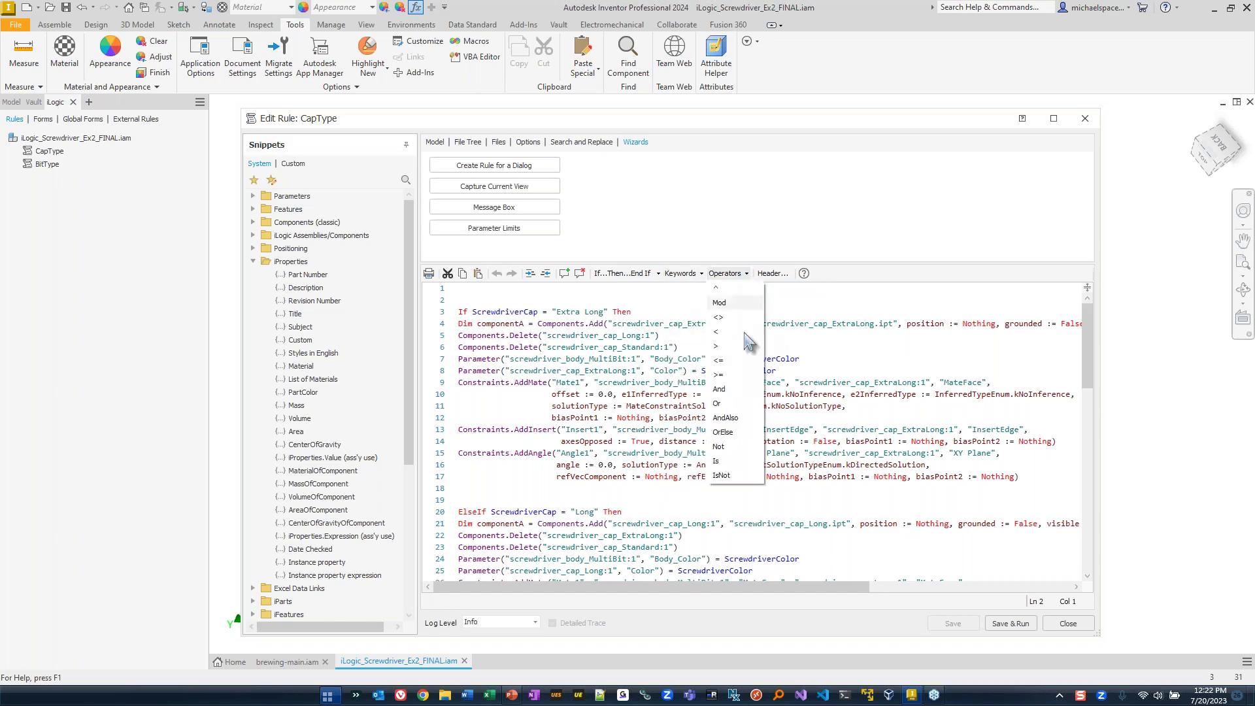
{"action": "left_click", "coordinate": [781, 214]}
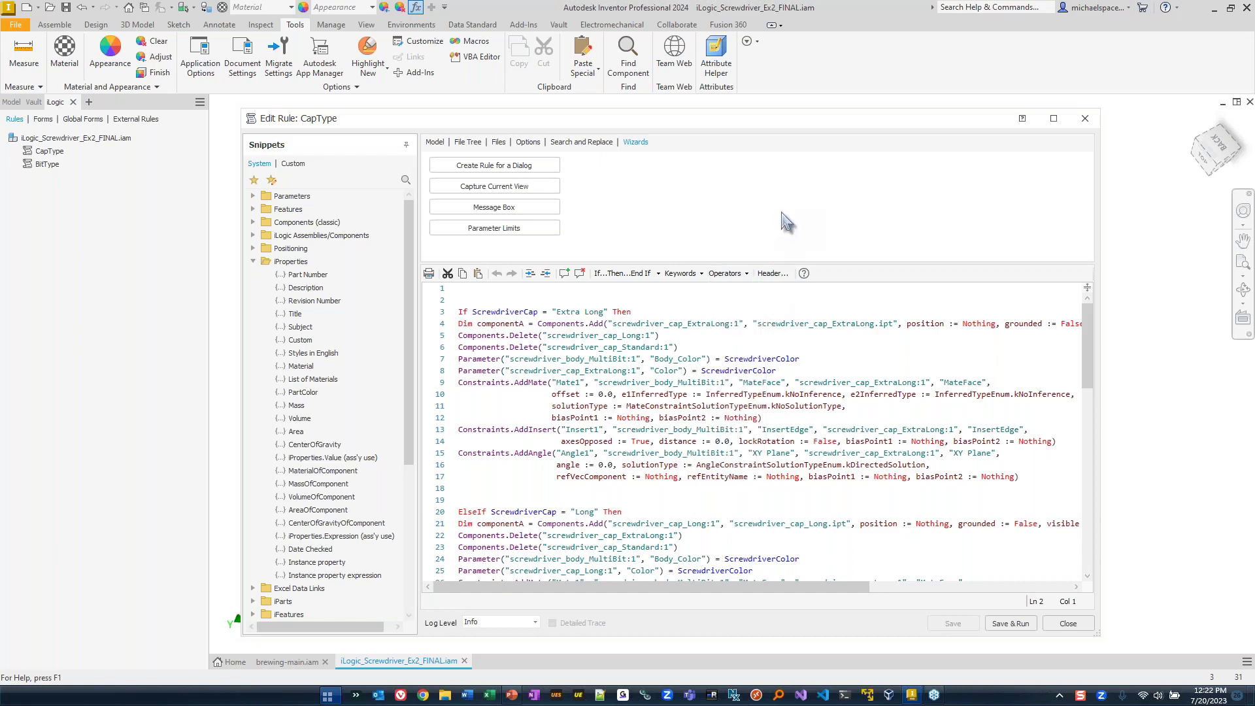
Return to the model tree view, close the CapType rule and open the BitType rule in the editor.
{"action": "left_click", "coordinate": [435, 143]}
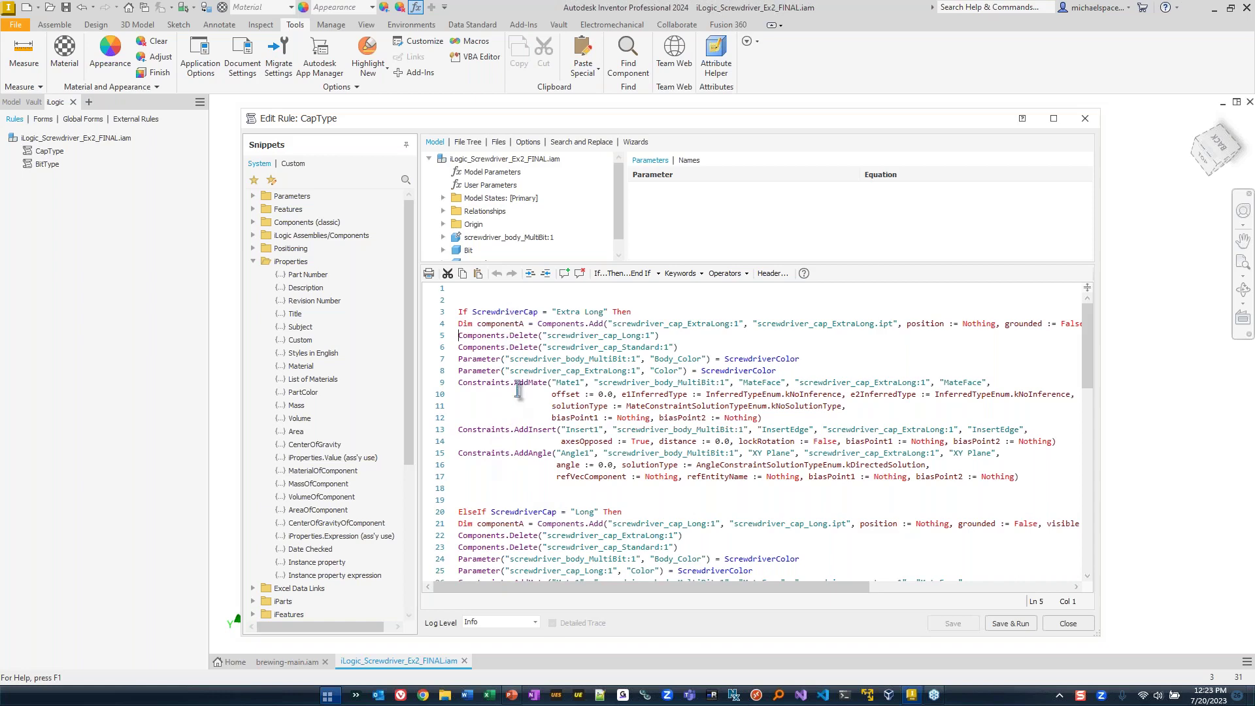
{"action": "left_click", "coordinate": [1059, 625]}
{"action": "left_click", "coordinate": [52, 166]}
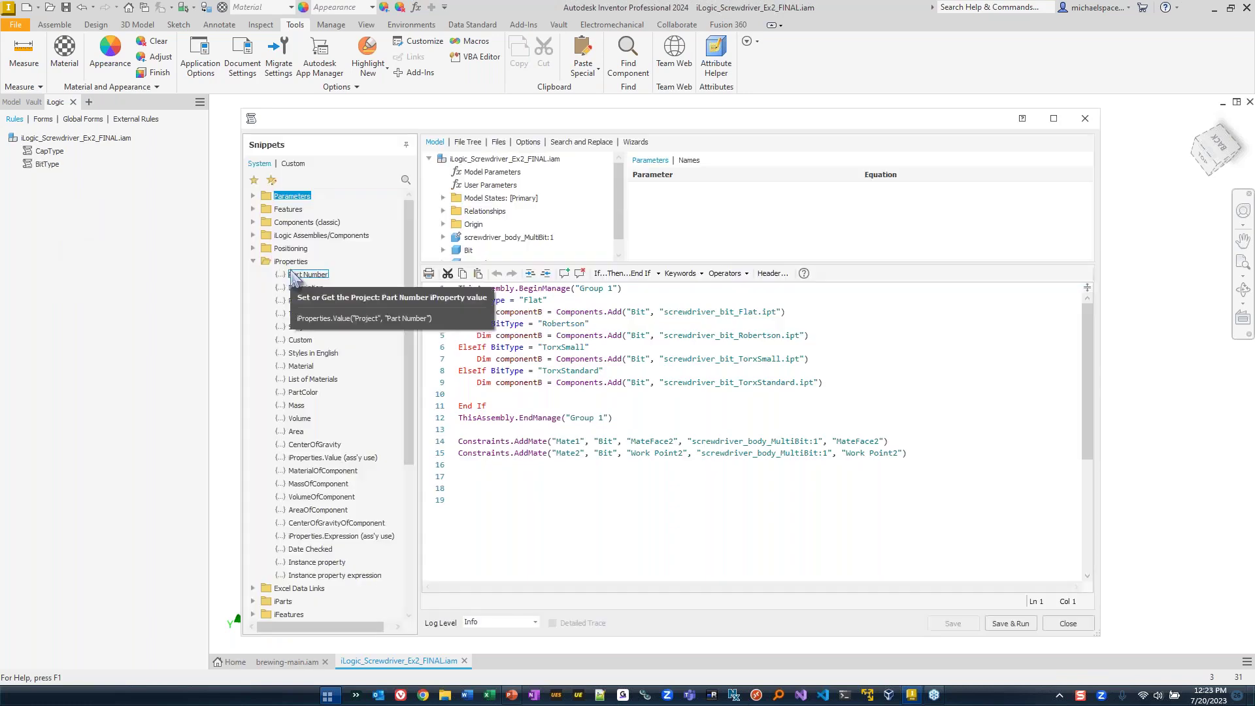
{"action": "left_click", "coordinate": [712, 496]}
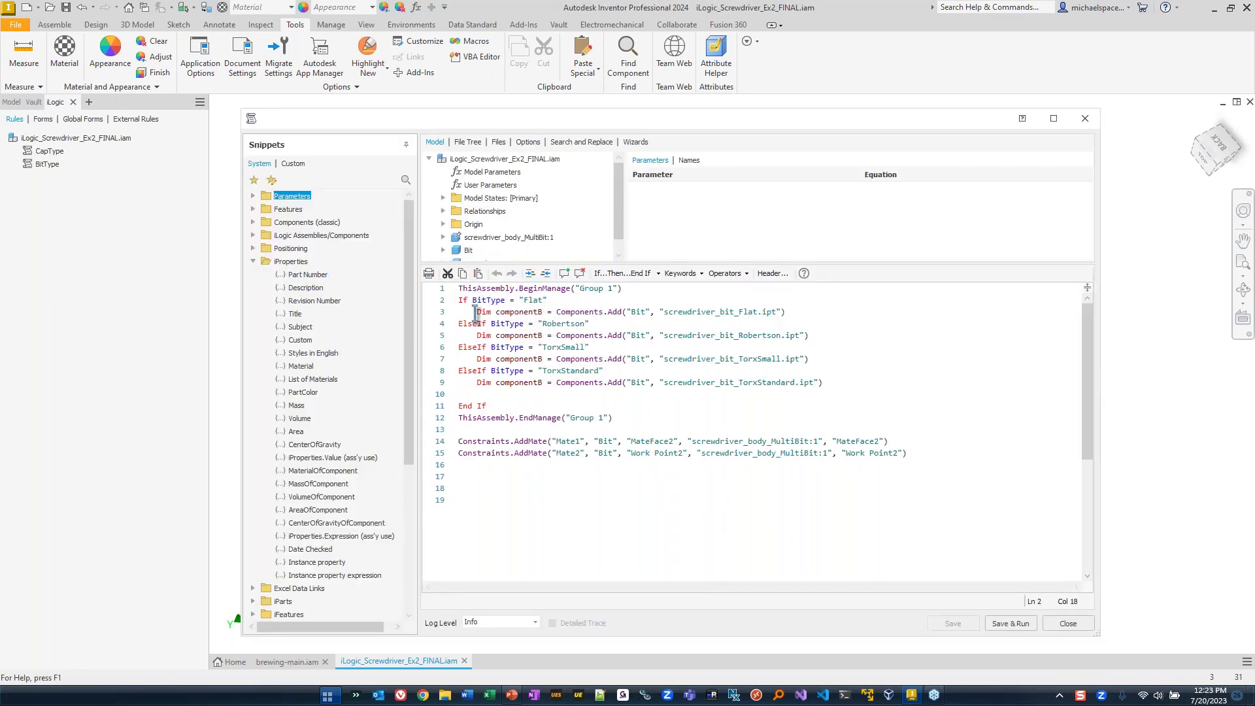
Examine the BitType rule's Components.Add lines for each bit and its two AddMate constraints, and close the rule editor.
{"action": "left_click_drag", "start_coordinate": [476, 312], "coordinate": [807, 311]}
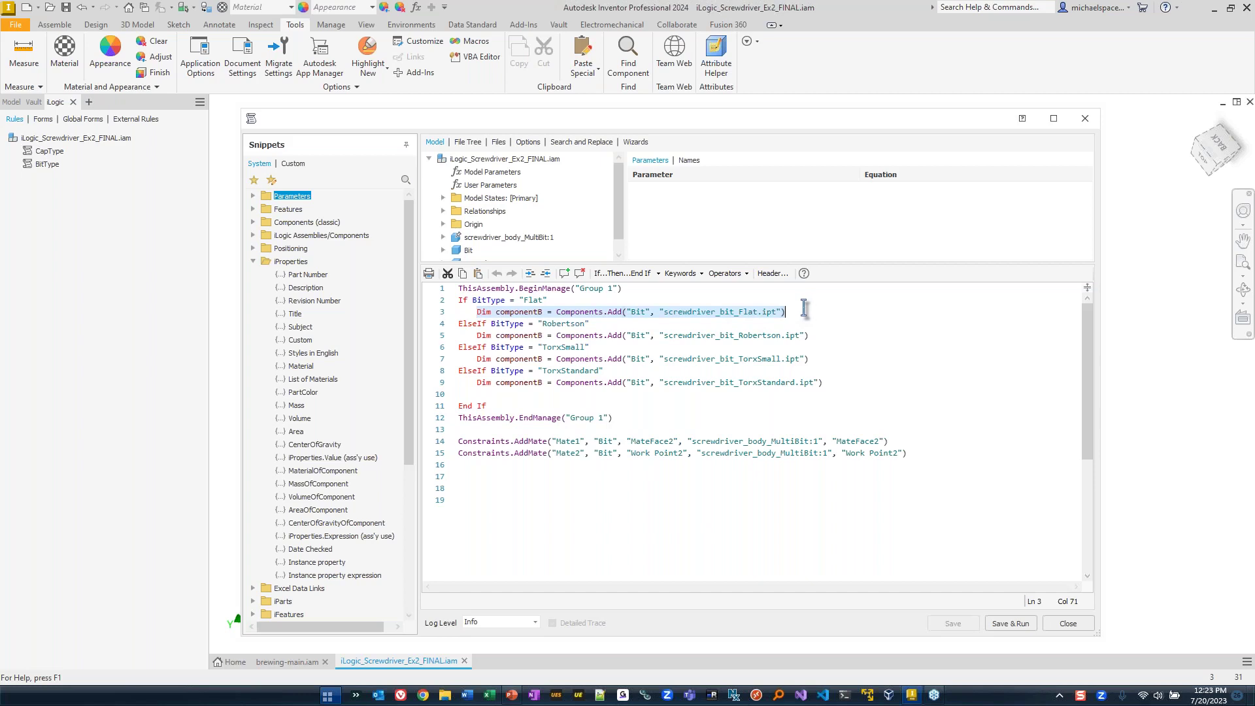
{"action": "left_click_drag", "start_coordinate": [556, 337], "coordinate": [837, 341]}
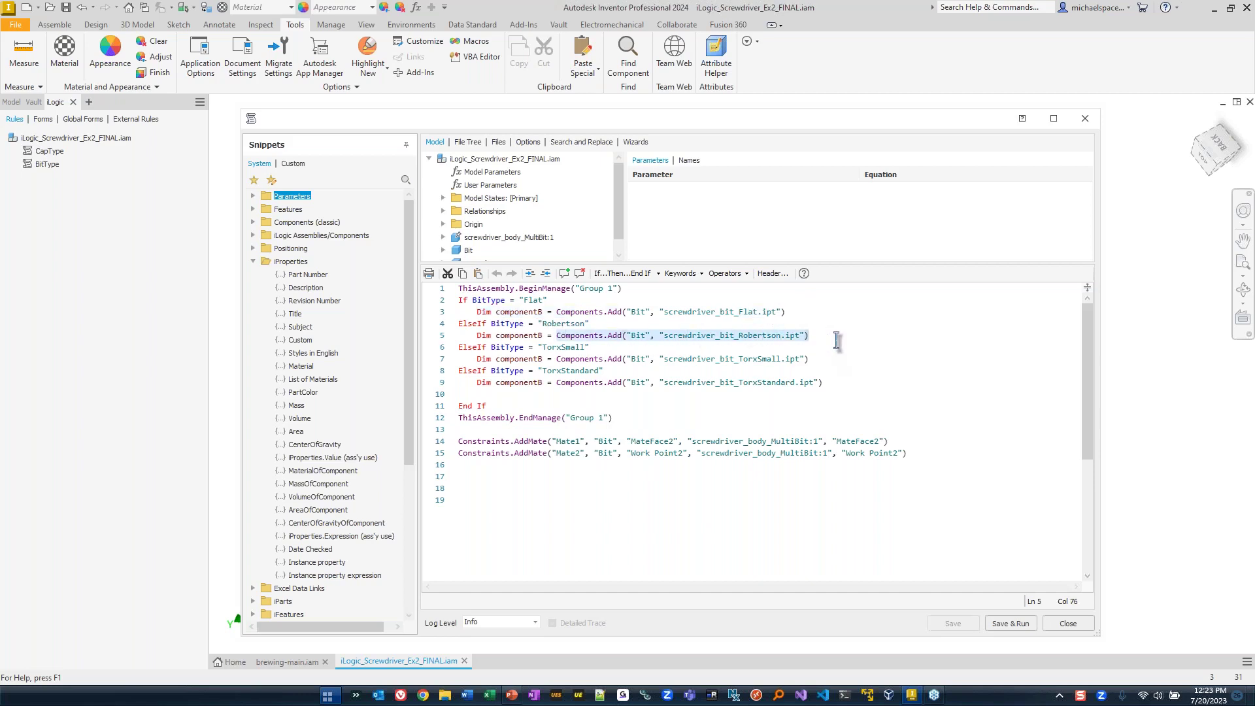
{"action": "left_click_drag", "start_coordinate": [556, 361], "coordinate": [812, 356]}
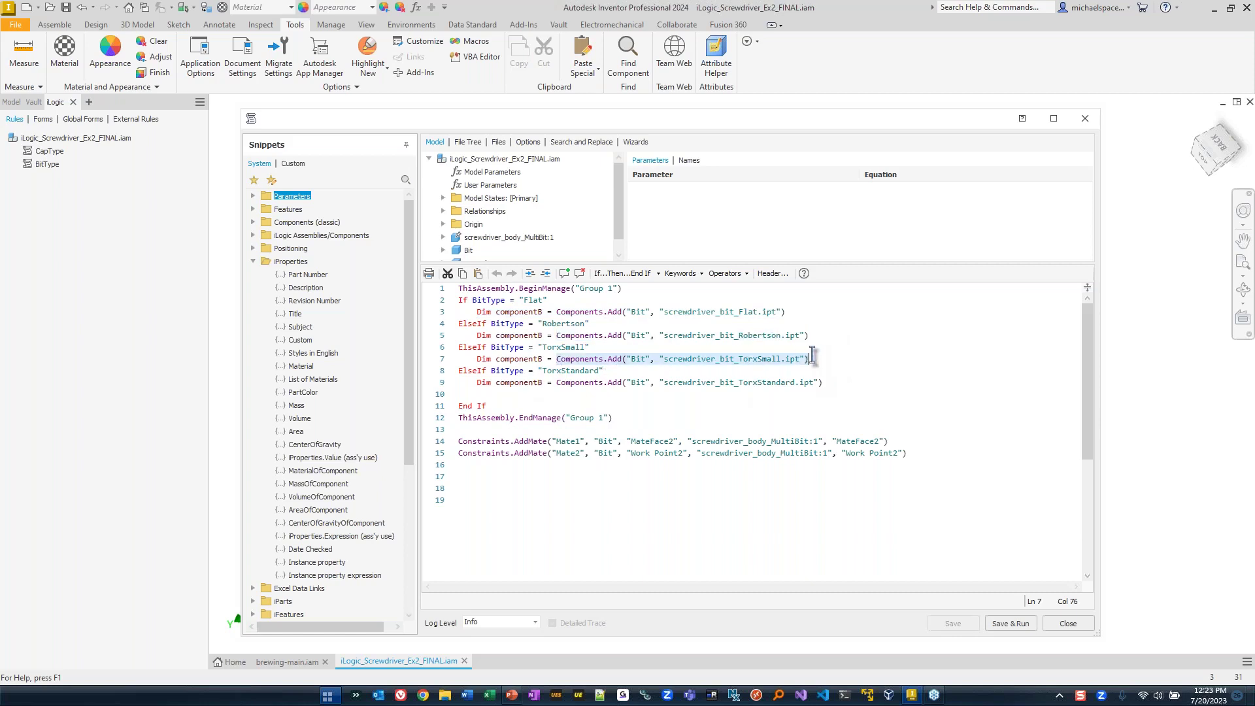
{"action": "left_click", "coordinate": [815, 383]}
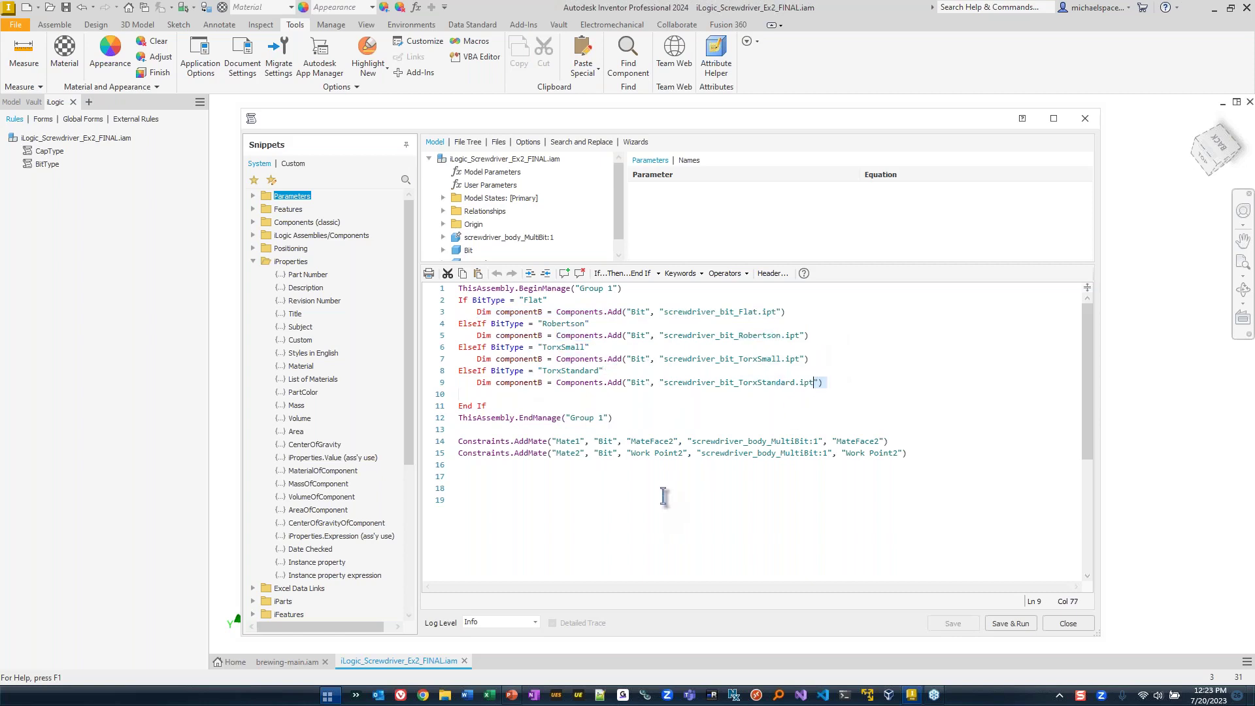
{"action": "left_click_drag", "start_coordinate": [457, 442], "coordinate": [906, 461]}
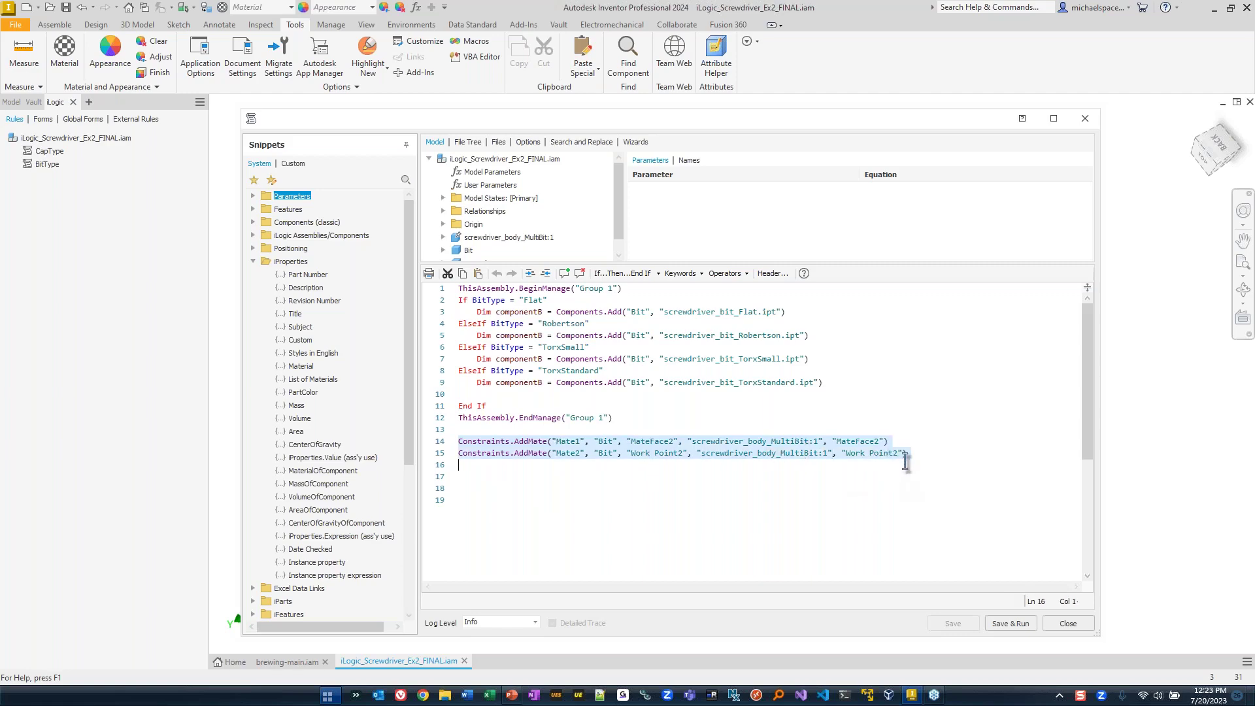
{"action": "left_click", "coordinate": [1068, 623]}
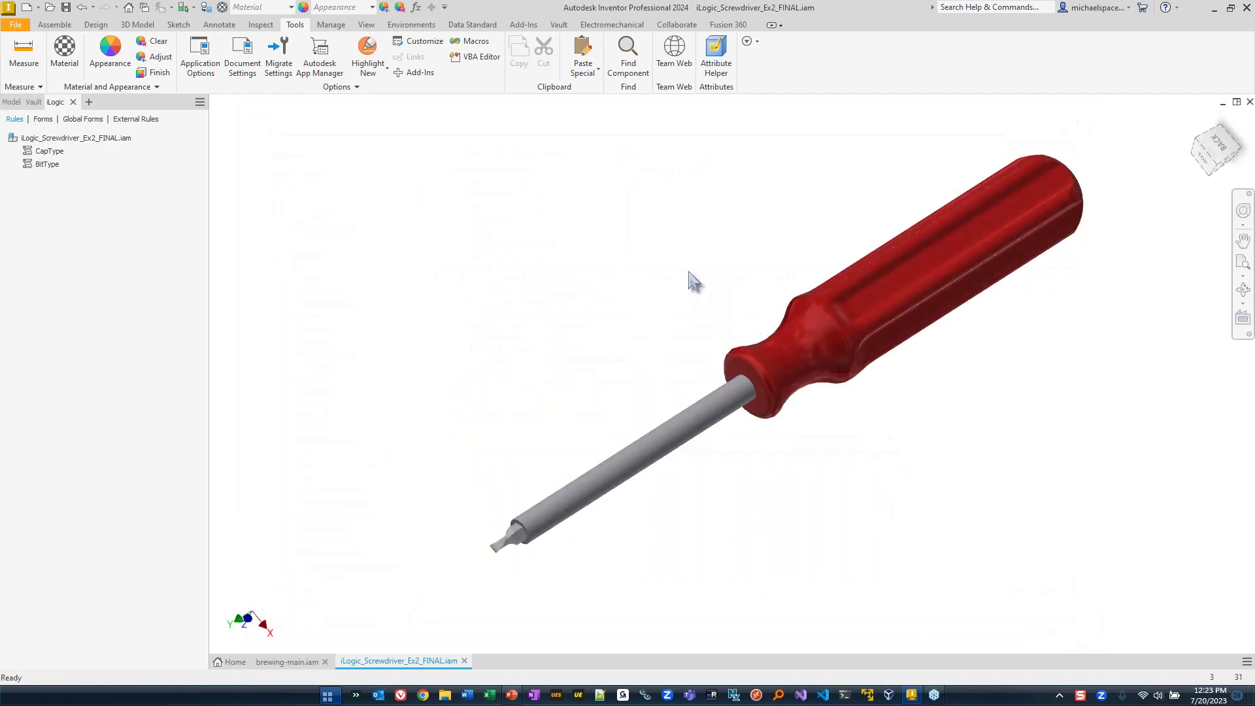
Open the assembly parameters and switch BitType through Robertson and TorxSmall, finishing with TorxStandard.
{"action": "left_click", "coordinate": [415, 7]}
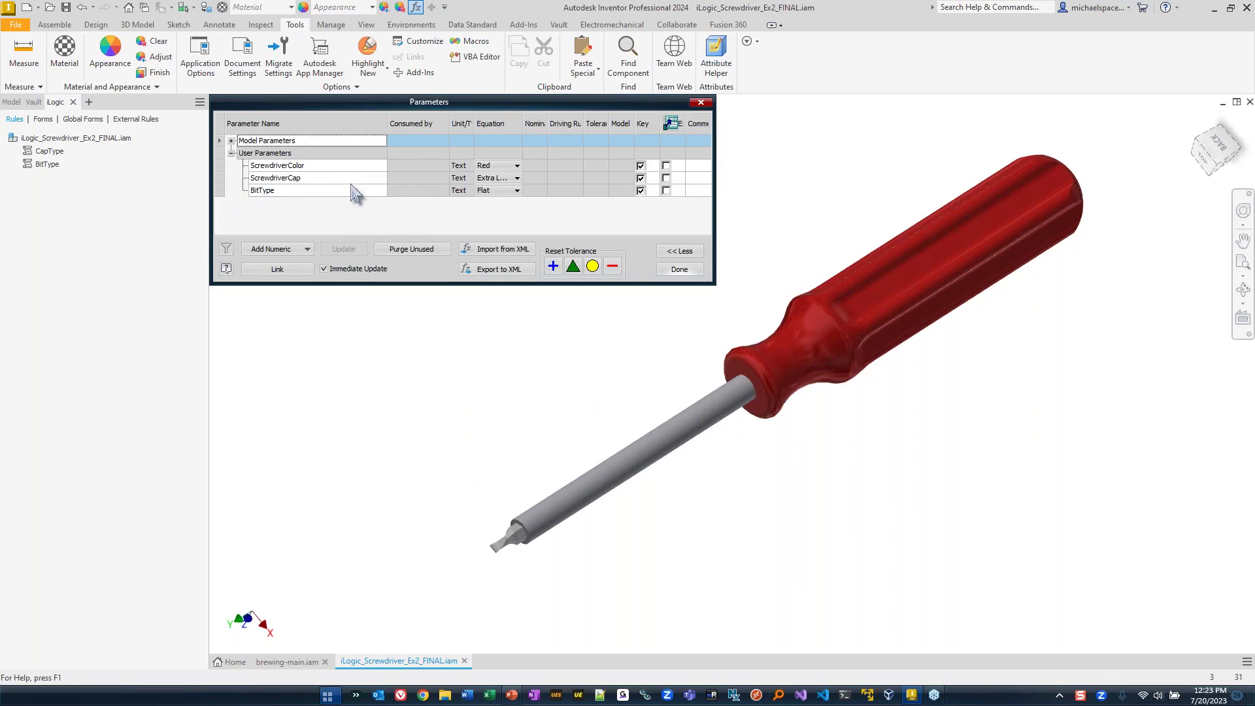
{"action": "left_click", "coordinate": [310, 190]}
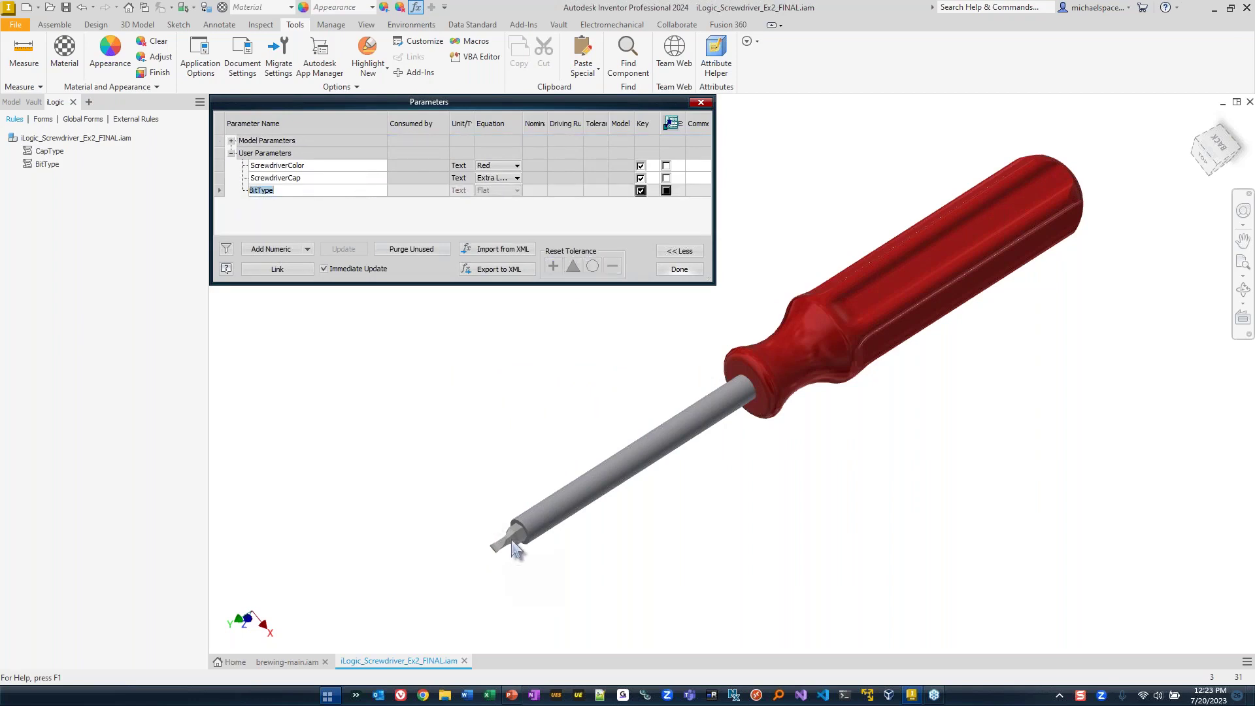
{"action": "left_click", "coordinate": [487, 498]}
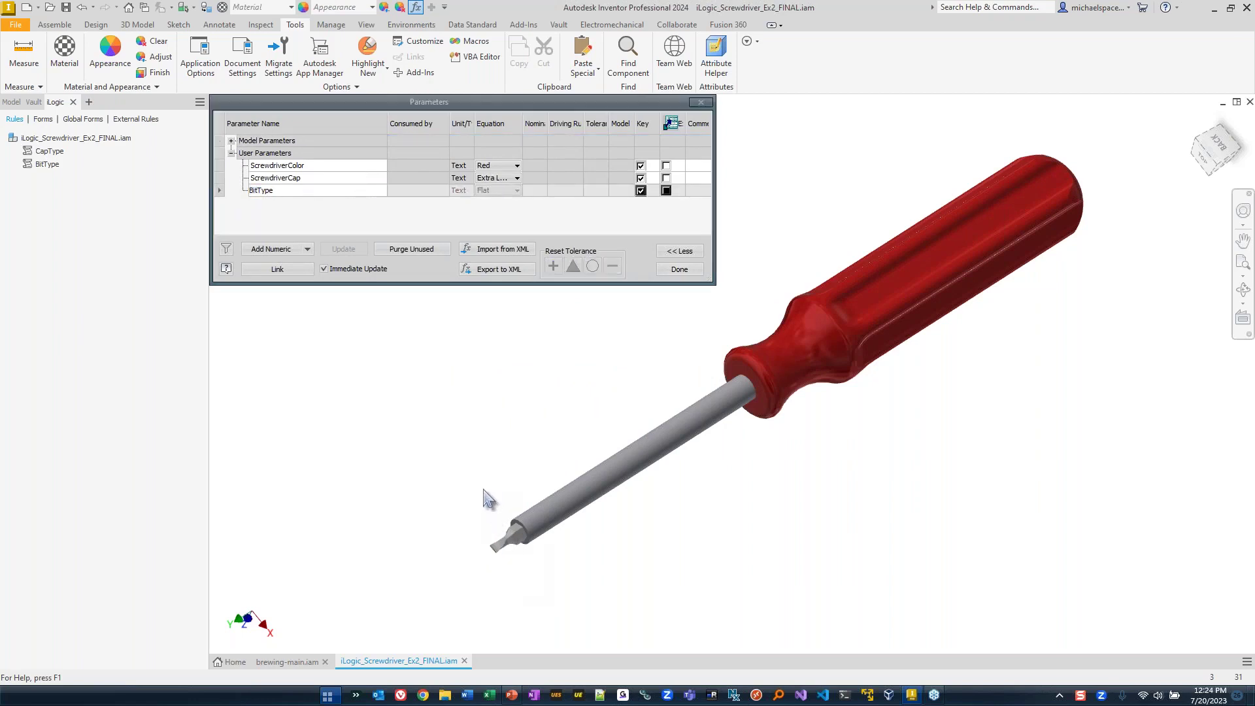
{"action": "left_click", "coordinate": [516, 190]}
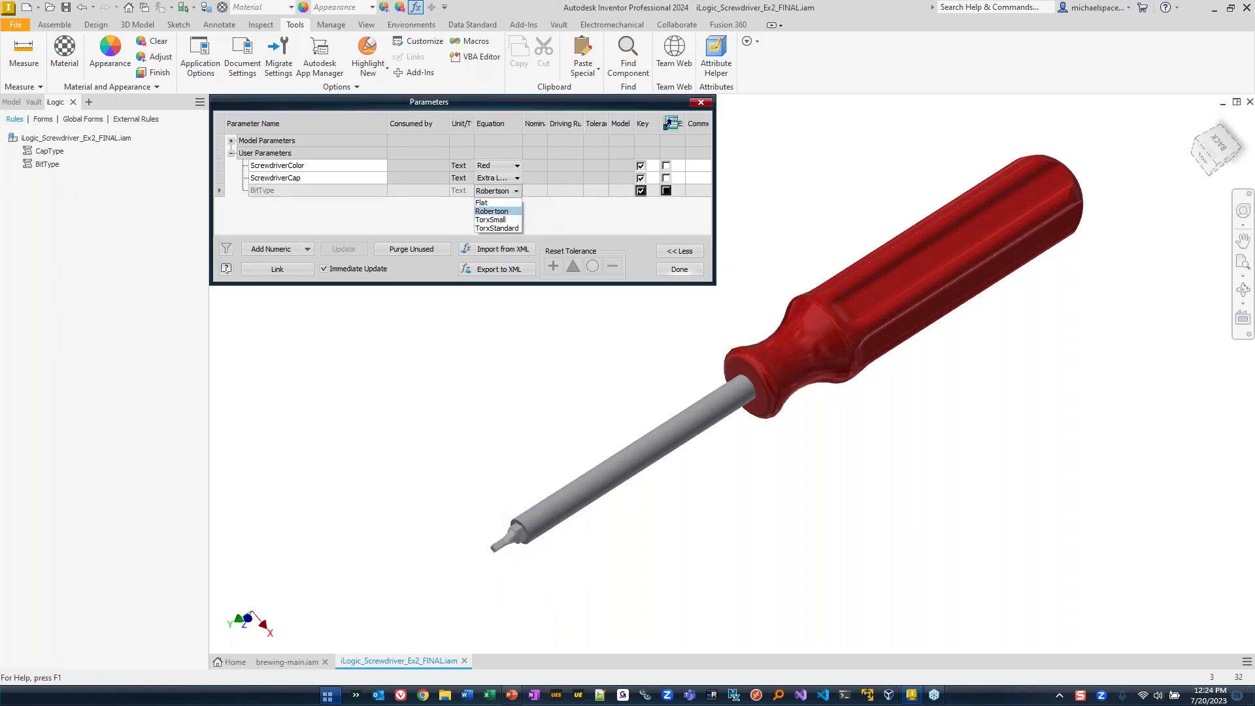
{"action": "left_click", "coordinate": [492, 211]}
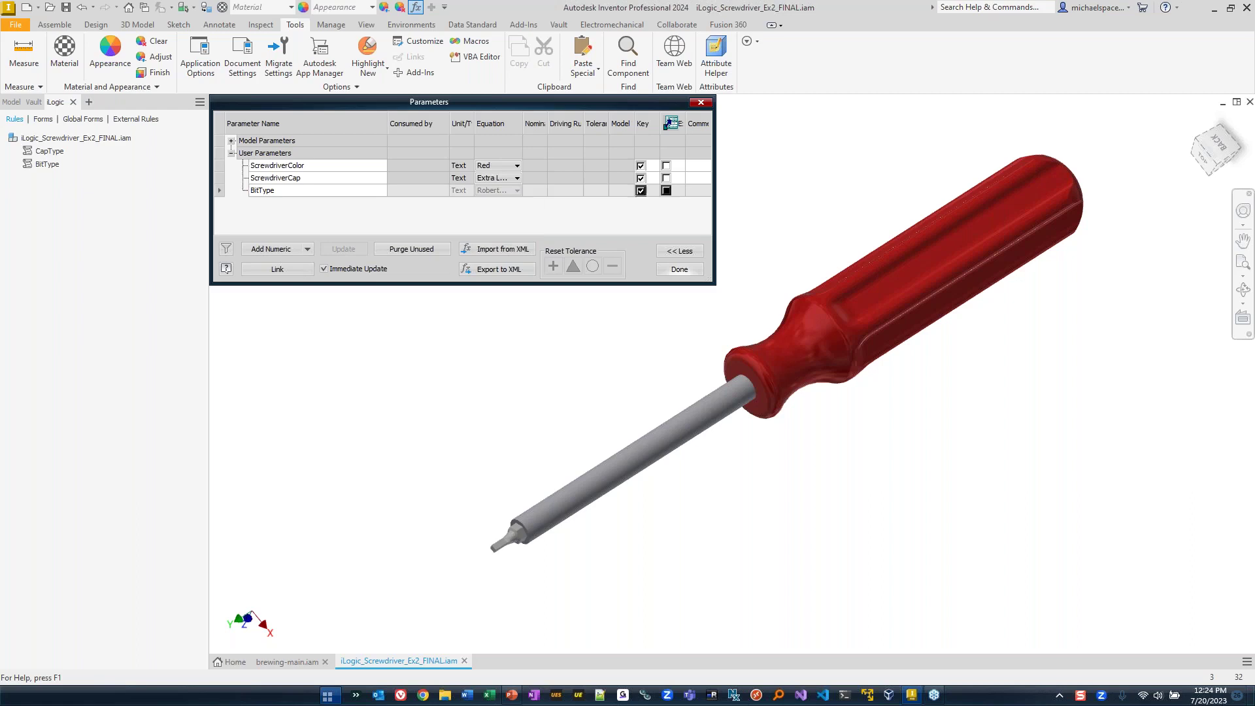
{"action": "left_click", "coordinate": [516, 191]}
{"action": "key", "text": "Down"}
{"action": "left_click", "coordinate": [504, 220]}
{"action": "left_click", "coordinate": [517, 191]}
{"action": "left_click", "coordinate": [497, 228]}
Switch the ScrewdriverCap parameter through Long and Standard, finishing with Extra Long, and close the parameters dialog.
{"action": "left_click", "coordinate": [518, 180]}
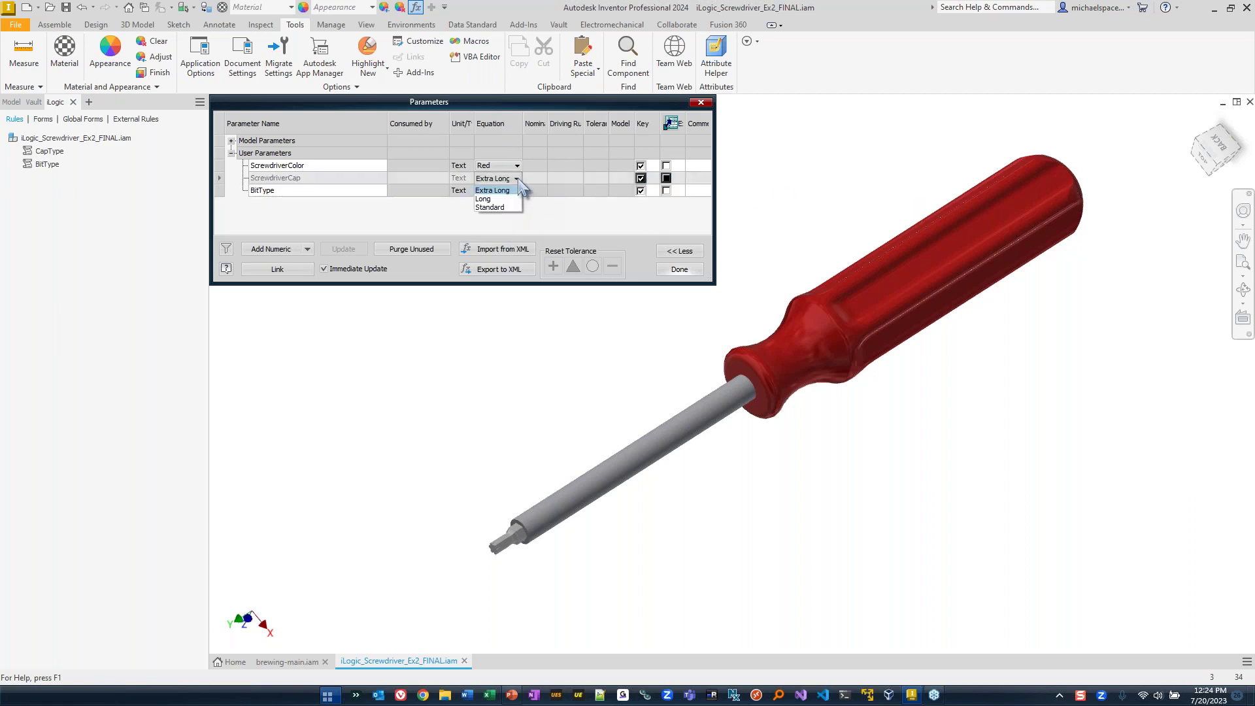
{"action": "left_click", "coordinate": [498, 199]}
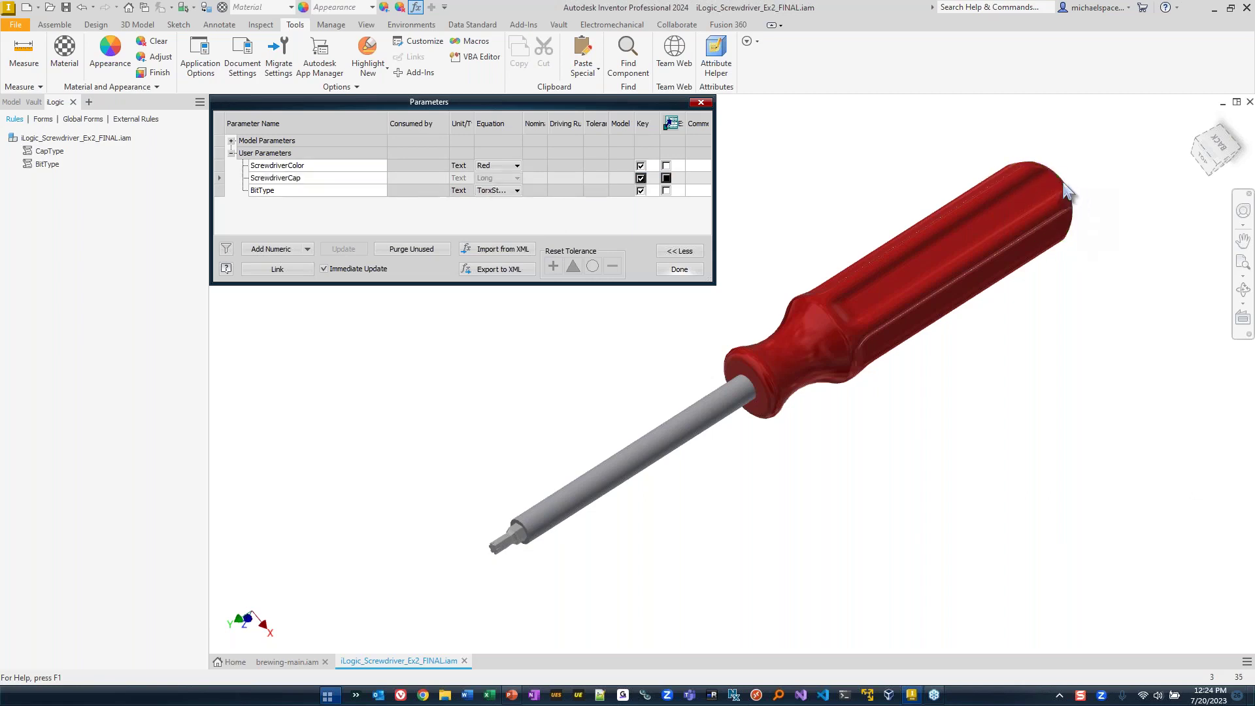
{"action": "left_click", "coordinate": [508, 191]}
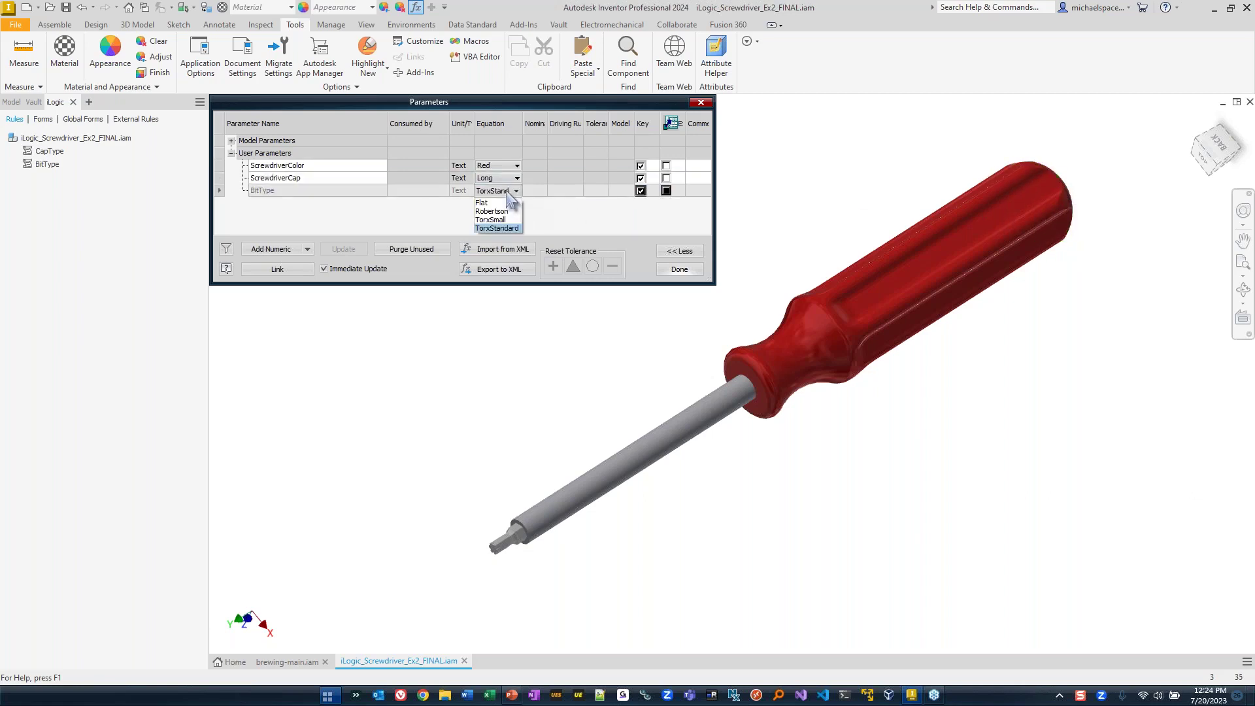
{"action": "left_click", "coordinate": [512, 182]}
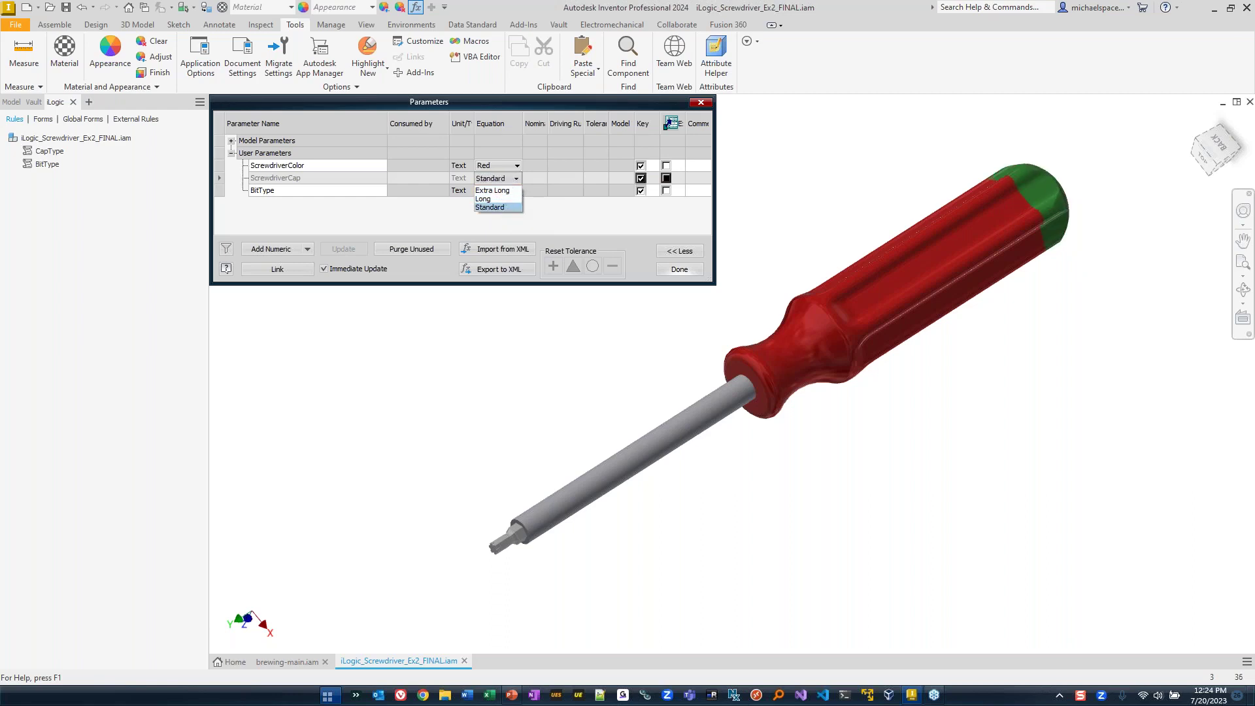
{"action": "left_click", "coordinate": [506, 208]}
{"action": "left_click", "coordinate": [517, 177]}
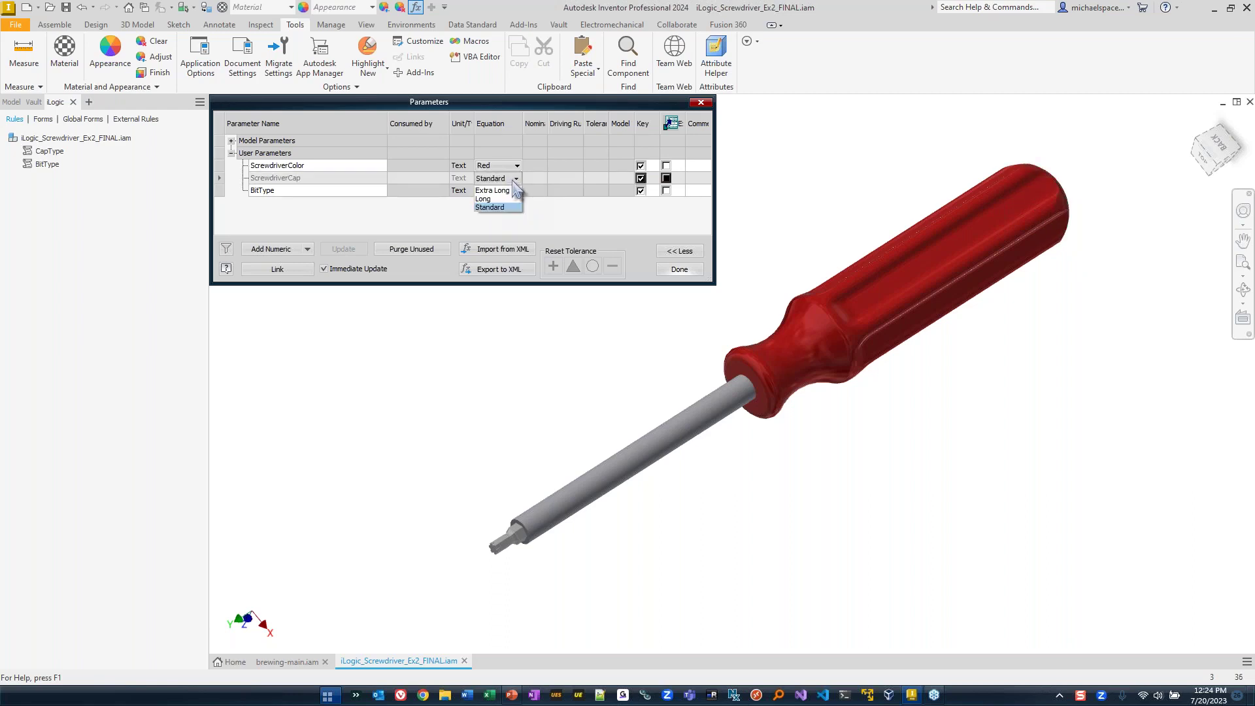
{"action": "key", "text": "Up"}
{"action": "key", "text": "Up"}
{"action": "key", "text": "Return"}
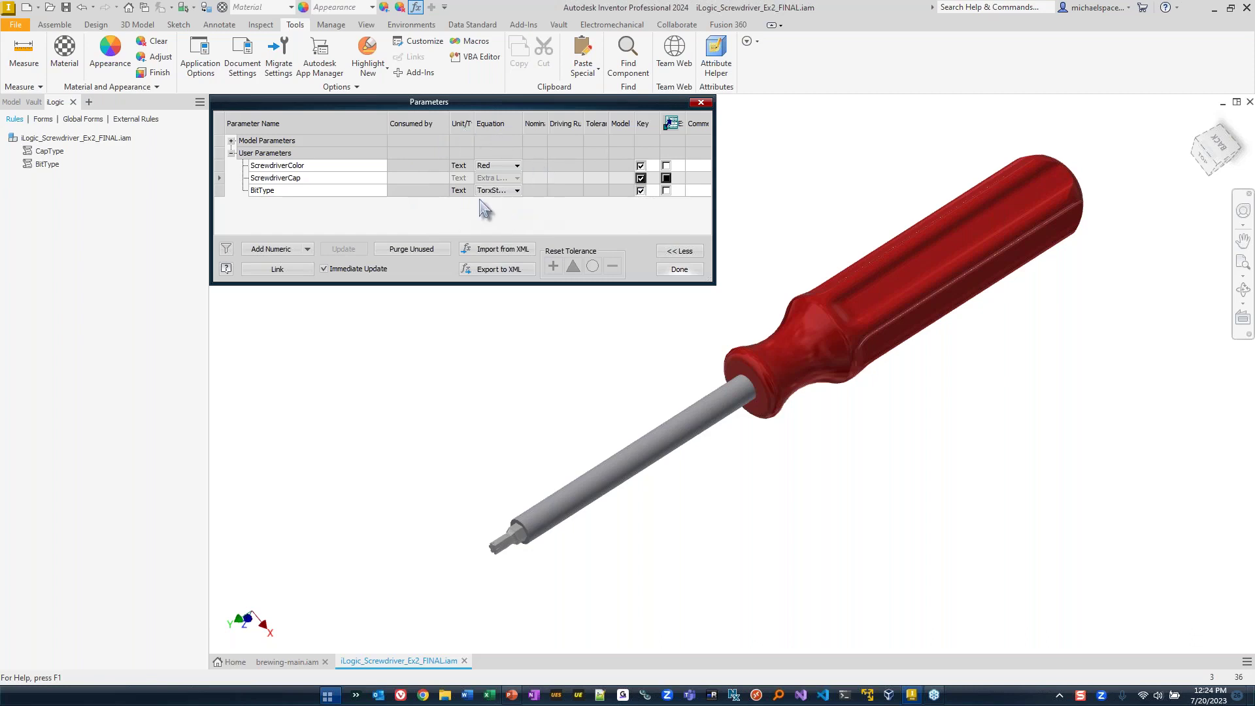
{"action": "left_click", "coordinate": [679, 269]}
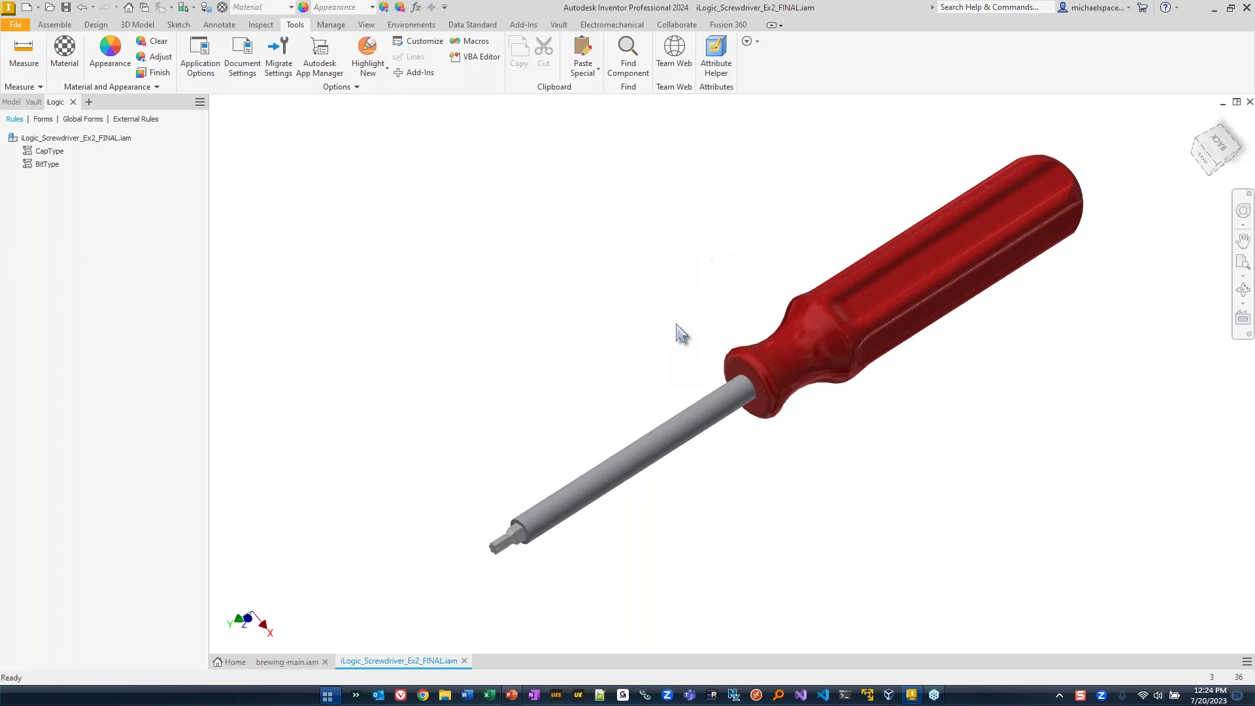
Create an iLogic form for the assembly containing the ScrewdriverColor, ScrewdriverCap and BitType user parameters.
{"action": "left_click", "coordinate": [45, 120]}
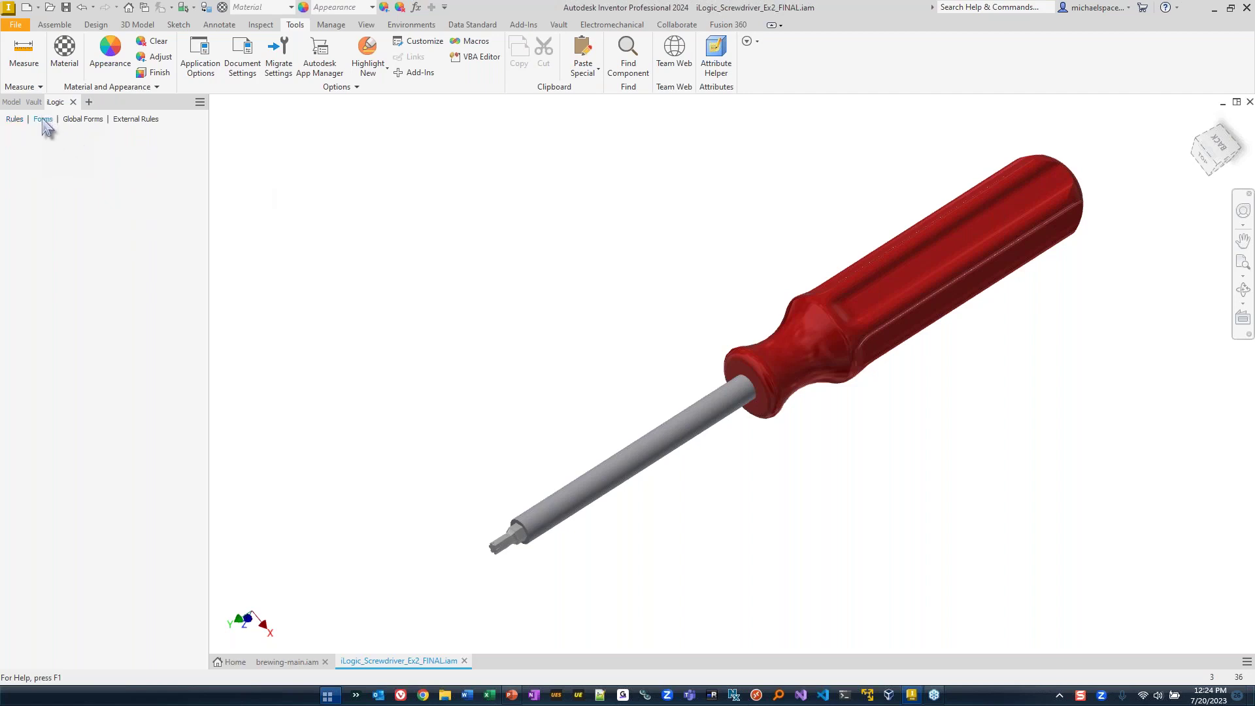
{"action": "right_click", "coordinate": [84, 168]}
{"action": "left_click", "coordinate": [117, 173]}
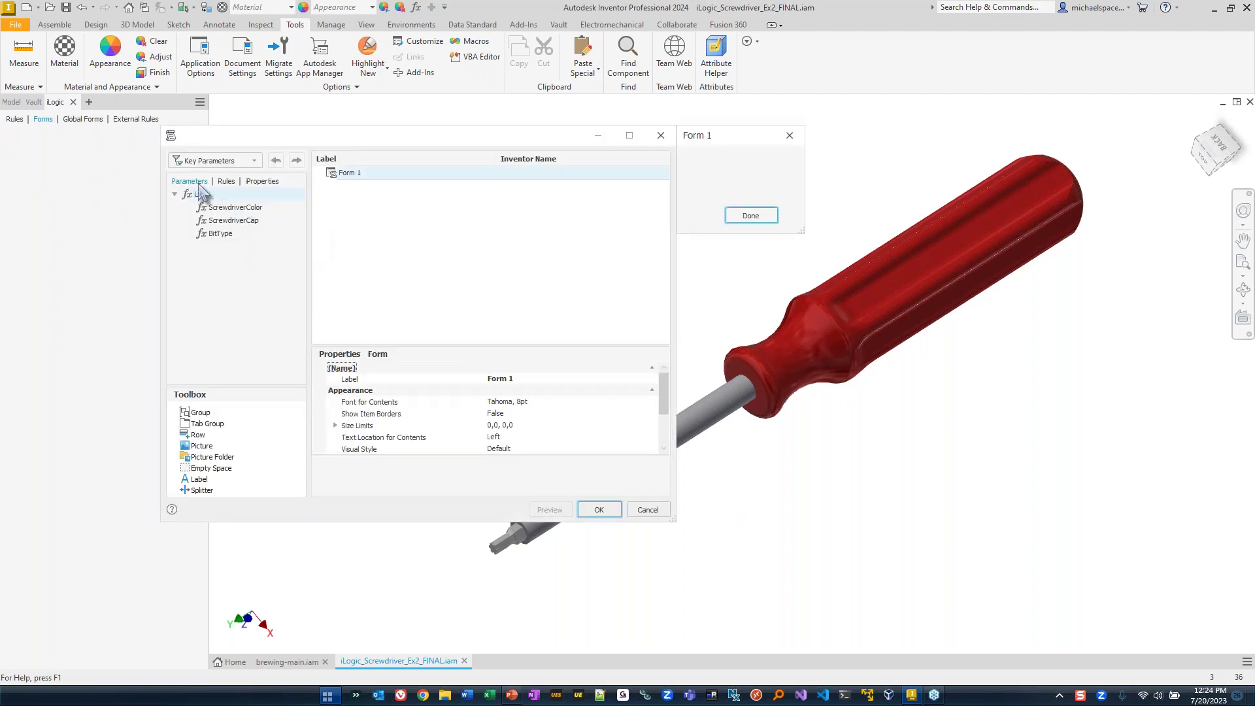
{"action": "left_click_drag", "start_coordinate": [219, 208], "coordinate": [373, 197]}
{"action": "left_click", "coordinate": [224, 236], "text": "shift"}
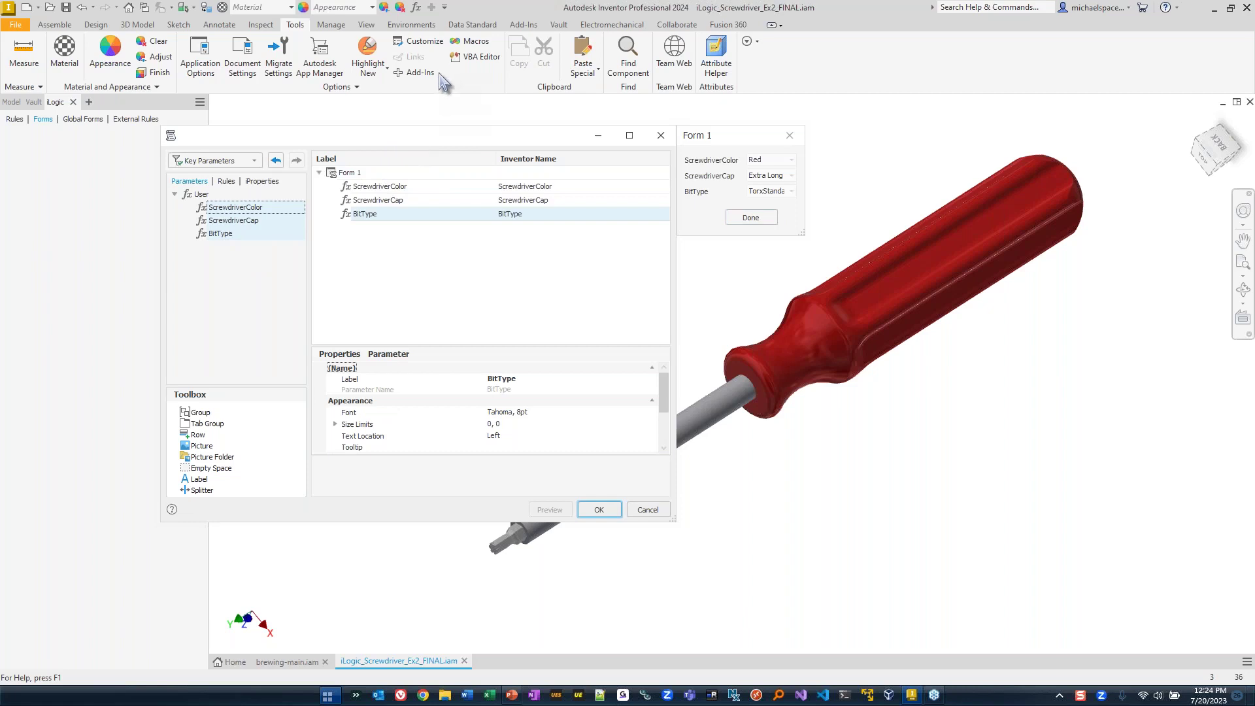
{"action": "left_click", "coordinate": [596, 510]}
Open Form 1, move it clear of the model, and switch ScrewdriverColor to Blue, finishing with Black.
{"action": "left_click", "coordinate": [92, 147]}
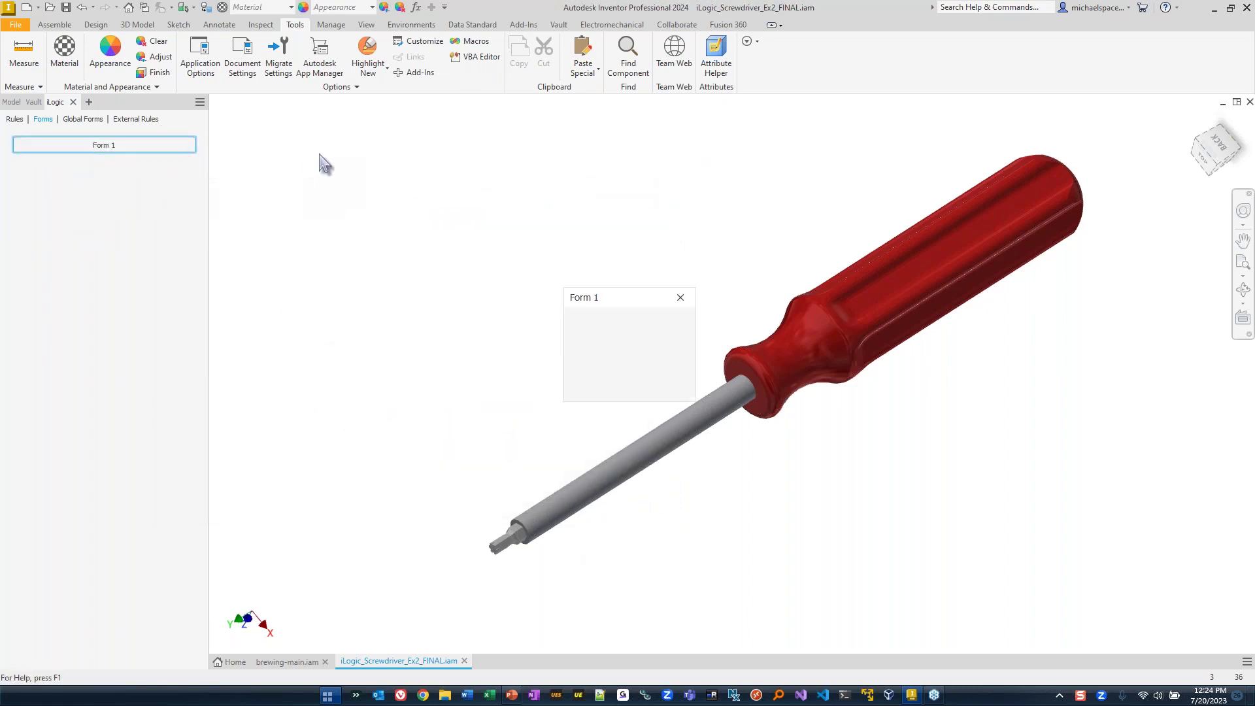
{"action": "left_click_drag", "start_coordinate": [615, 299], "coordinate": [268, 113]}
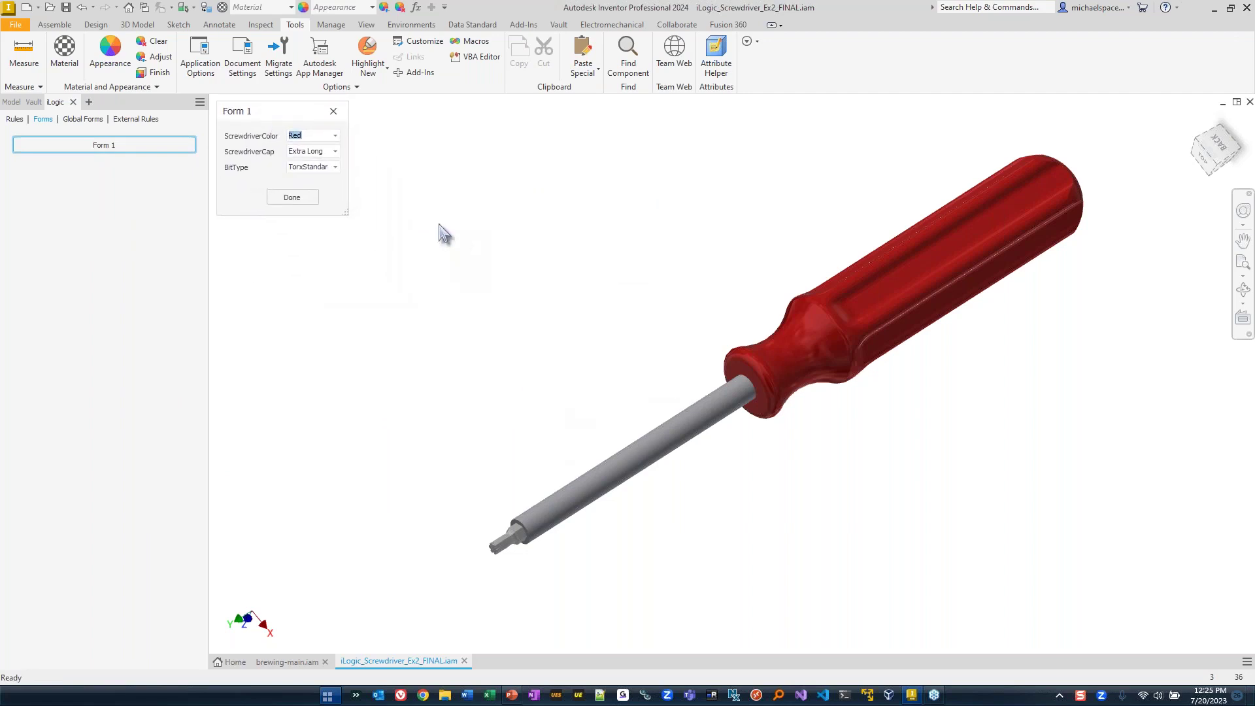
{"action": "left_click", "coordinate": [334, 135]}
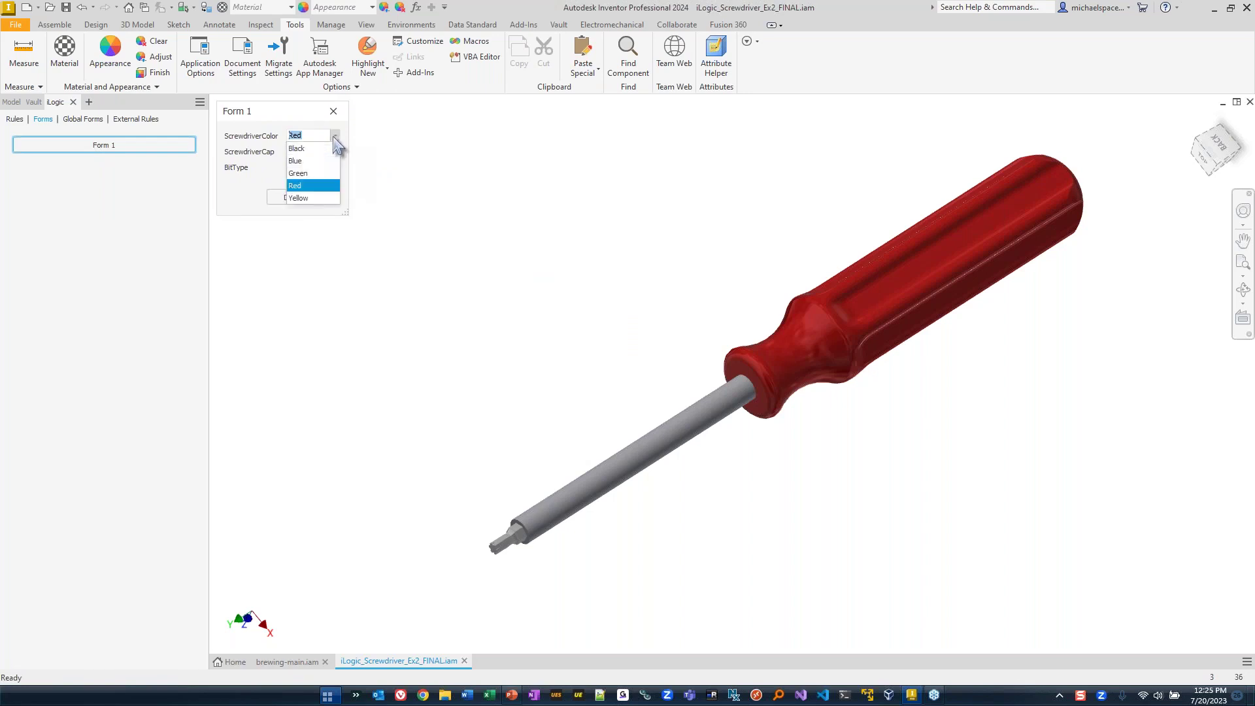
{"action": "left_click", "coordinate": [307, 161]}
{"action": "left_click", "coordinate": [335, 135]}
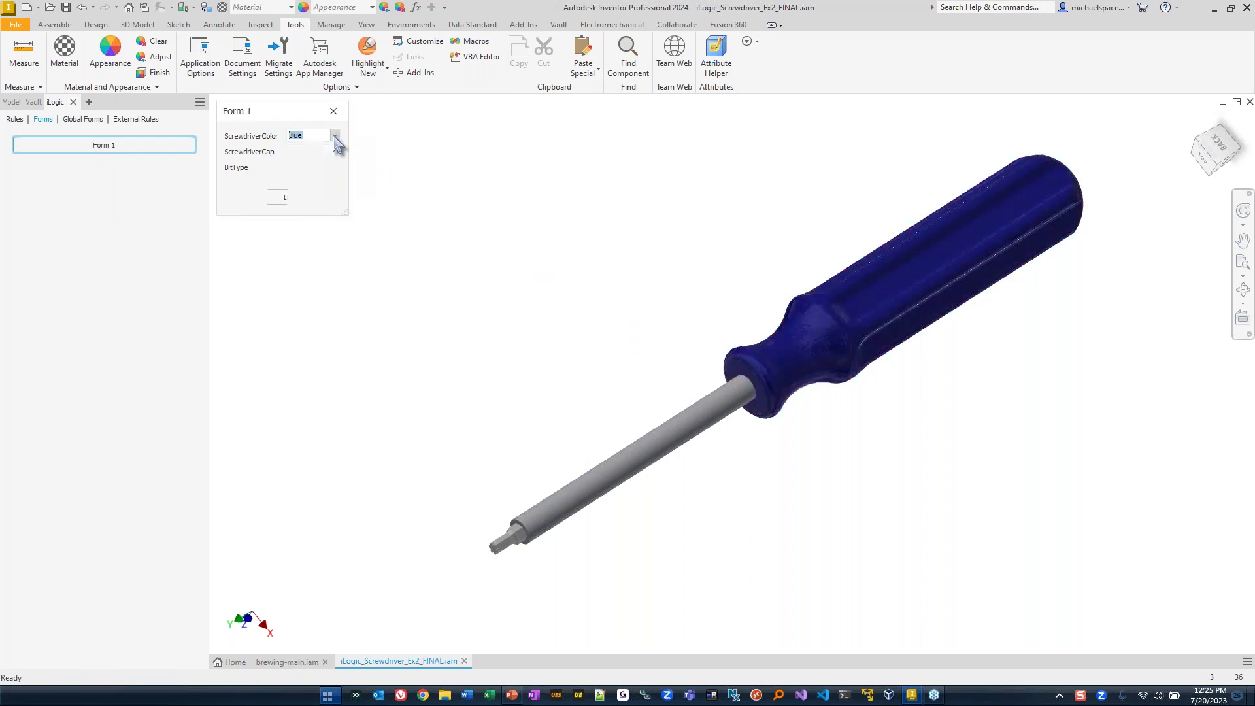
{"action": "left_click", "coordinate": [305, 157]}
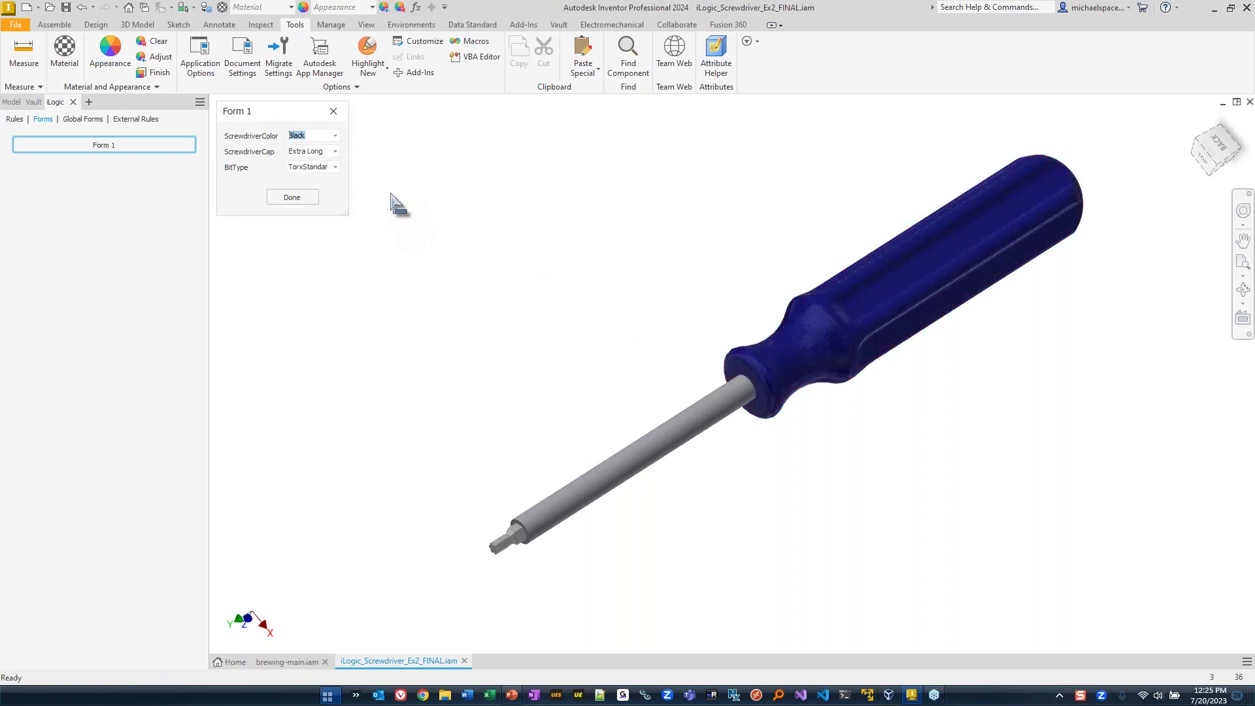
Set ScrewdriverCap to Long and BitType to Flat in Form 1.
{"action": "left_click", "coordinate": [334, 151]}
{"action": "left_click", "coordinate": [305, 174]}
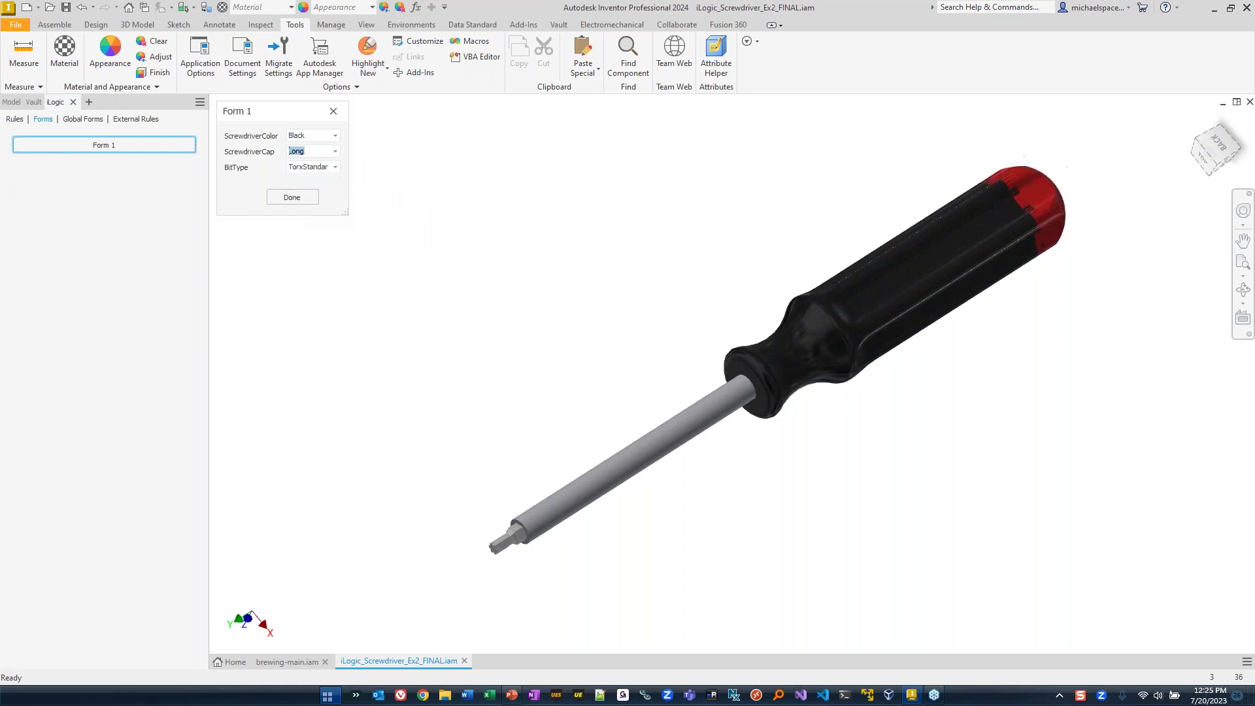
{"action": "left_click", "coordinate": [335, 167]}
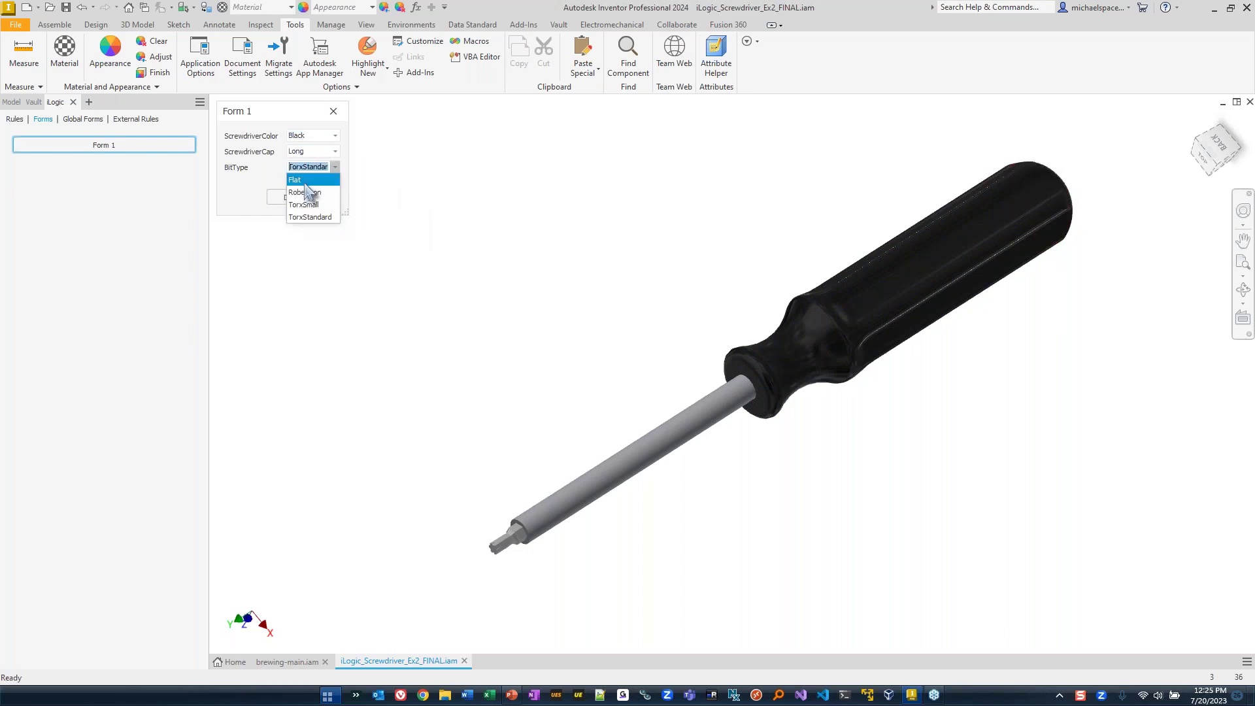
{"action": "left_click", "coordinate": [304, 190]}
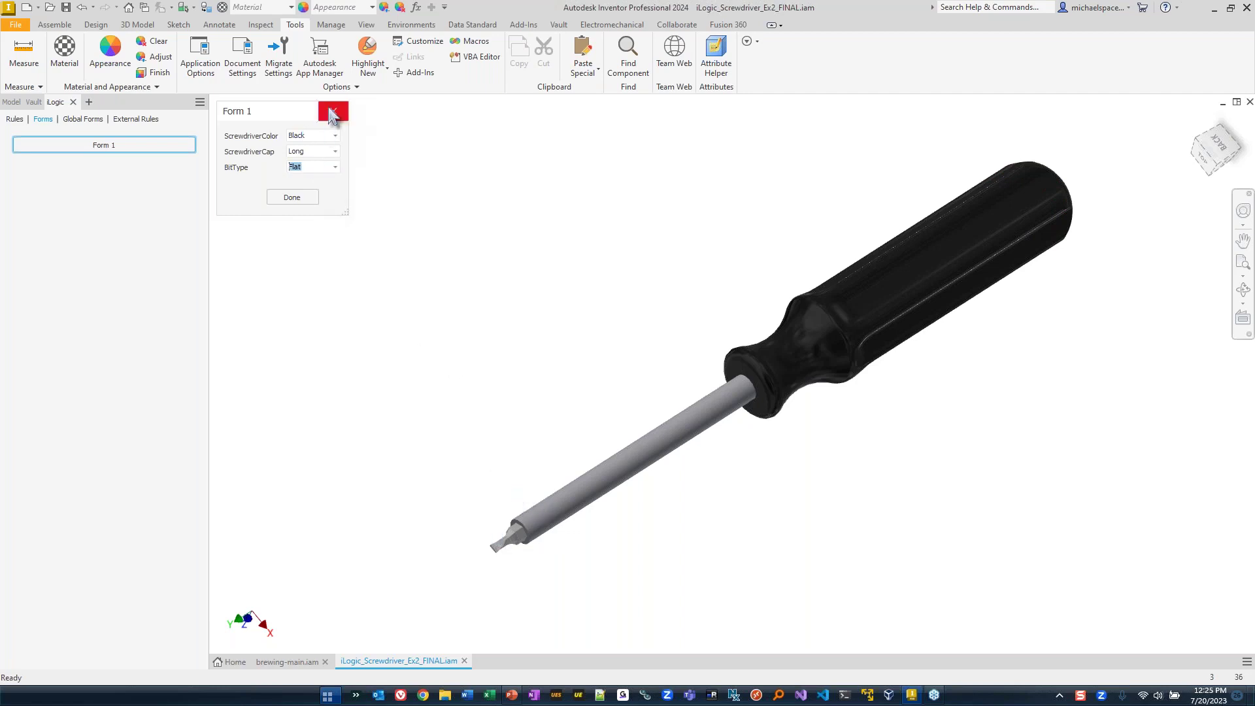
{"action": "mouse_move", "coordinate": [281, 109]}
{"action": "left_mouse_down"}
{"action": "mouse_move", "coordinate": [297, 119]}
{"action": "mouse_move", "coordinate": [274, 107]}
{"action": "left_mouse_up"}
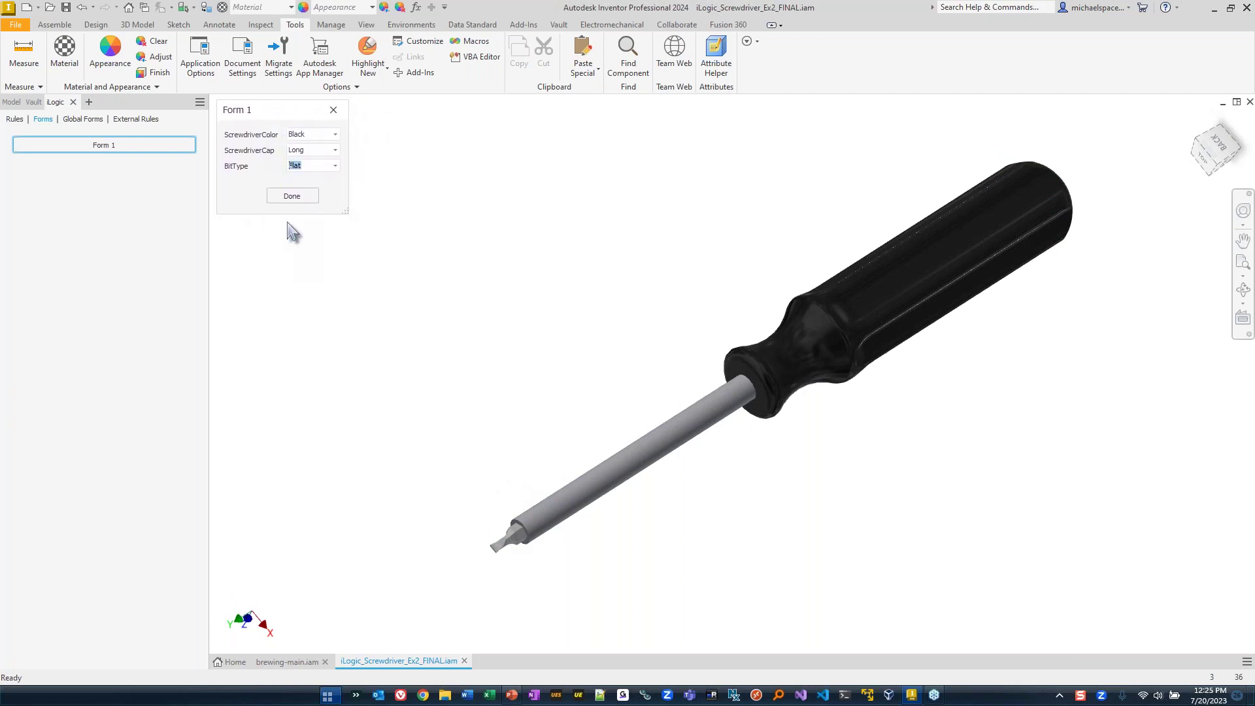
Look through the iLogic browser's rules, forms, global forms and external rules views, finishing on the external rules.
{"action": "left_click", "coordinate": [14, 119]}
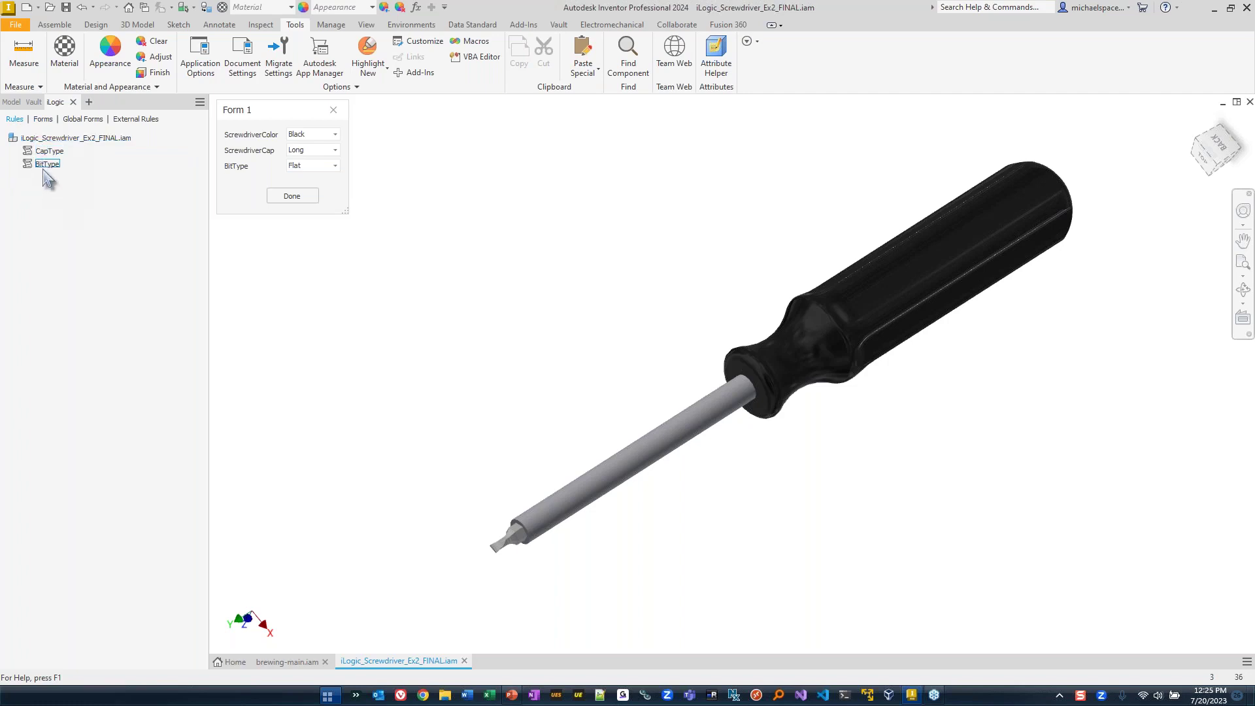
{"action": "left_click", "coordinate": [42, 119]}
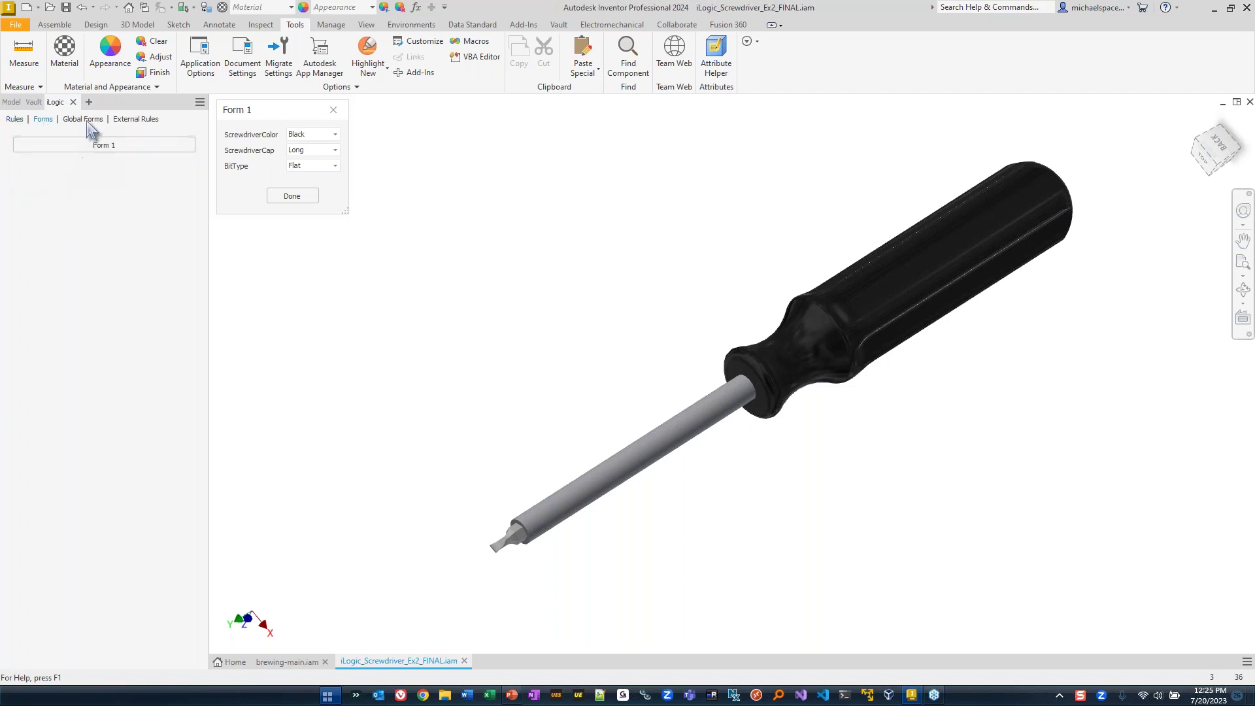
{"action": "left_click", "coordinate": [83, 120]}
{"action": "left_click", "coordinate": [130, 122]}
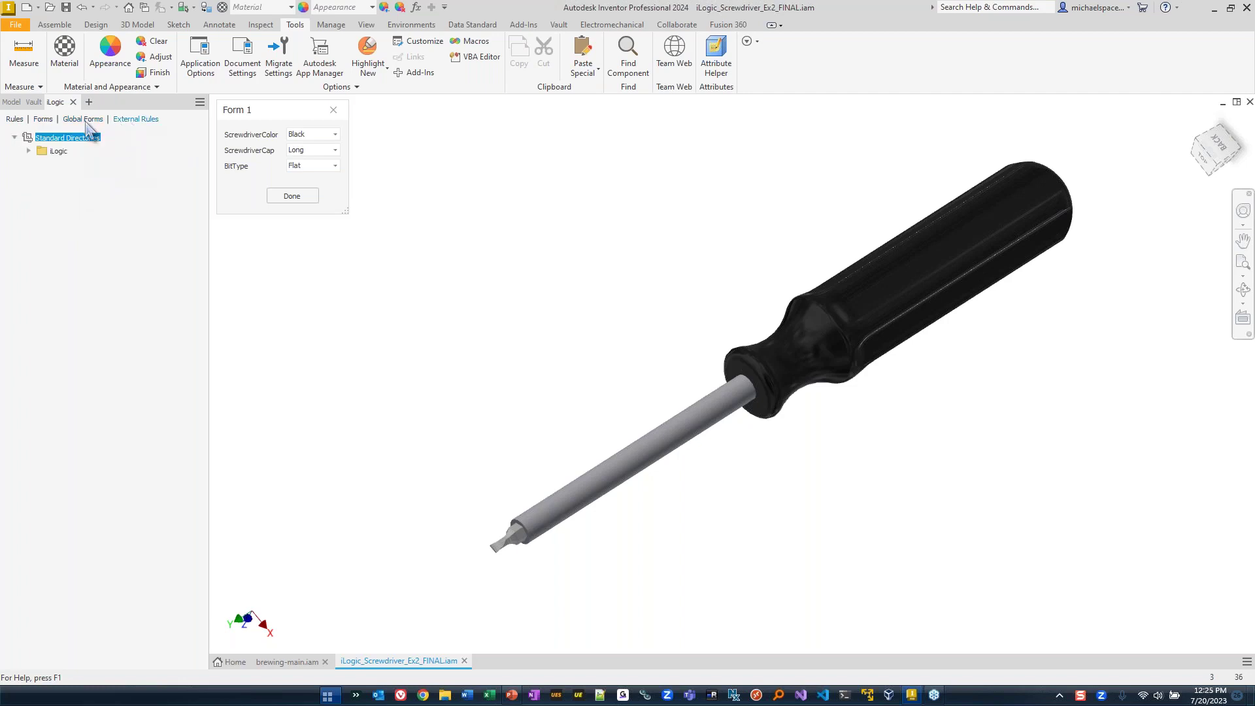
{"action": "left_click", "coordinate": [83, 120]}
{"action": "left_click", "coordinate": [131, 122]}
Expand the iLogic external rules directory, examine its list of rules and subfolders, and close Form 1.
{"action": "left_click", "coordinate": [28, 151]}
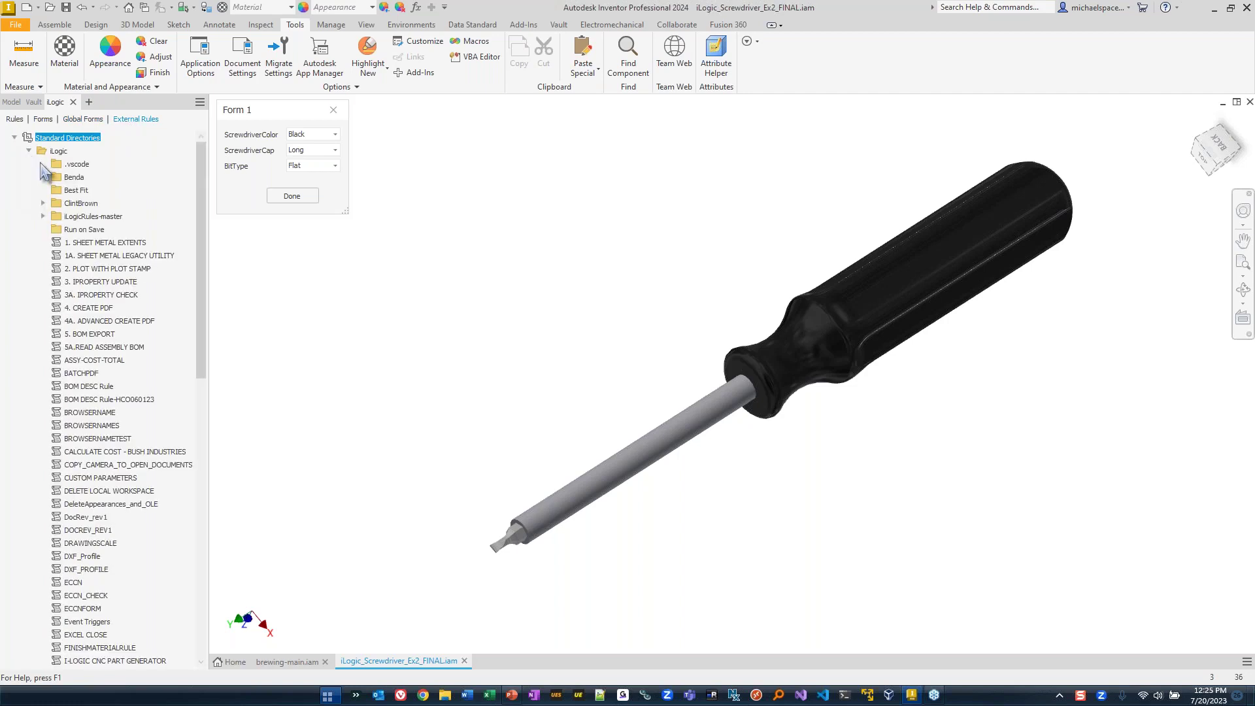
{"action": "left_click_drag", "start_coordinate": [196, 192], "coordinate": [226, 498]}
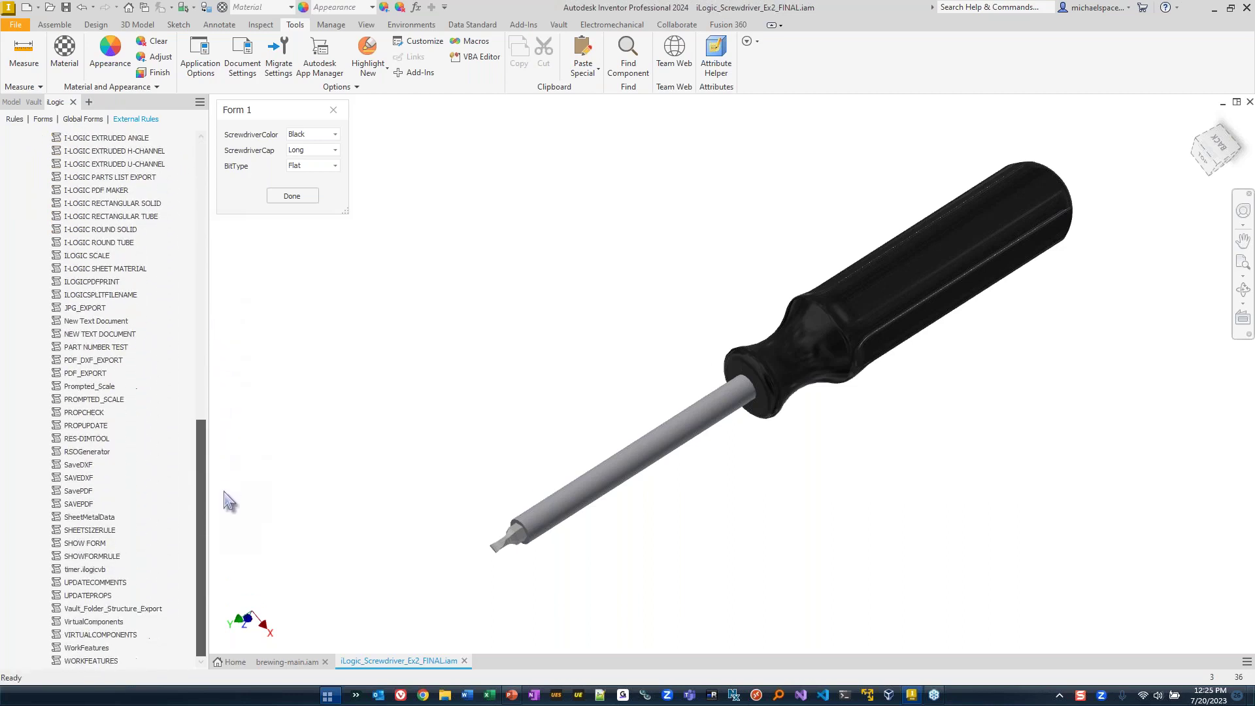
{"action": "left_click", "coordinate": [82, 468]}
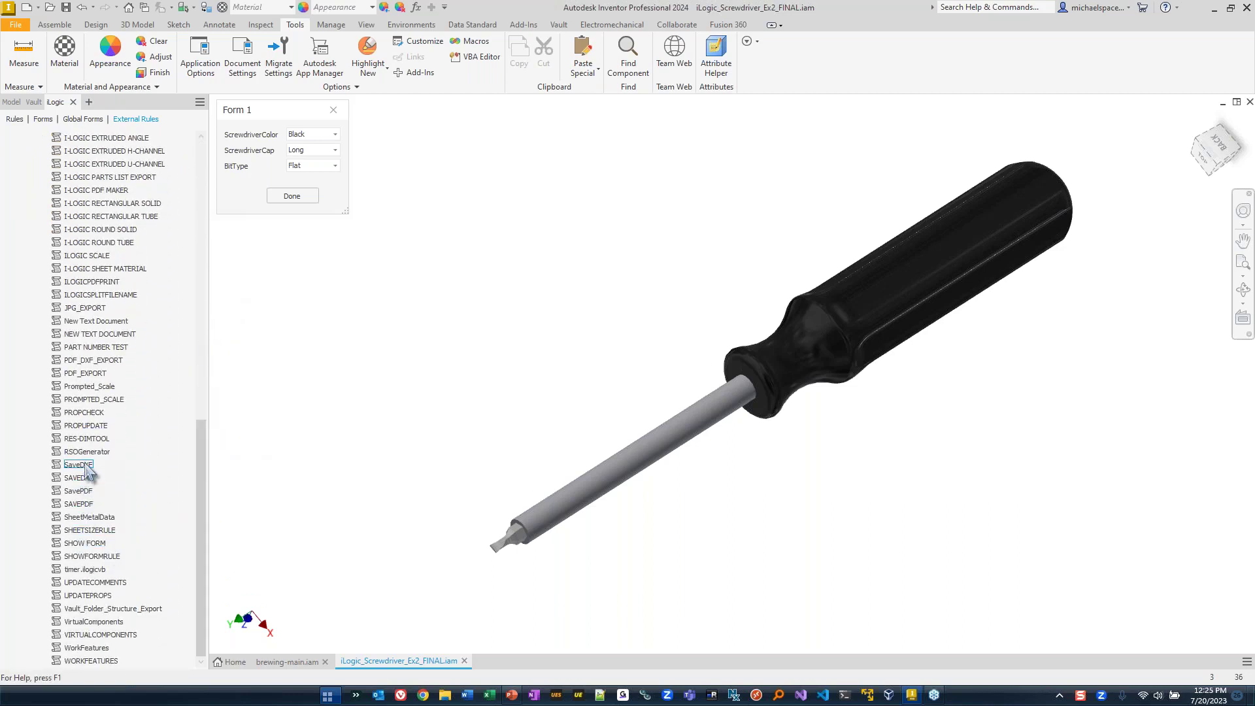
{"action": "left_click", "coordinate": [90, 478]}
{"action": "left_click", "coordinate": [103, 572]}
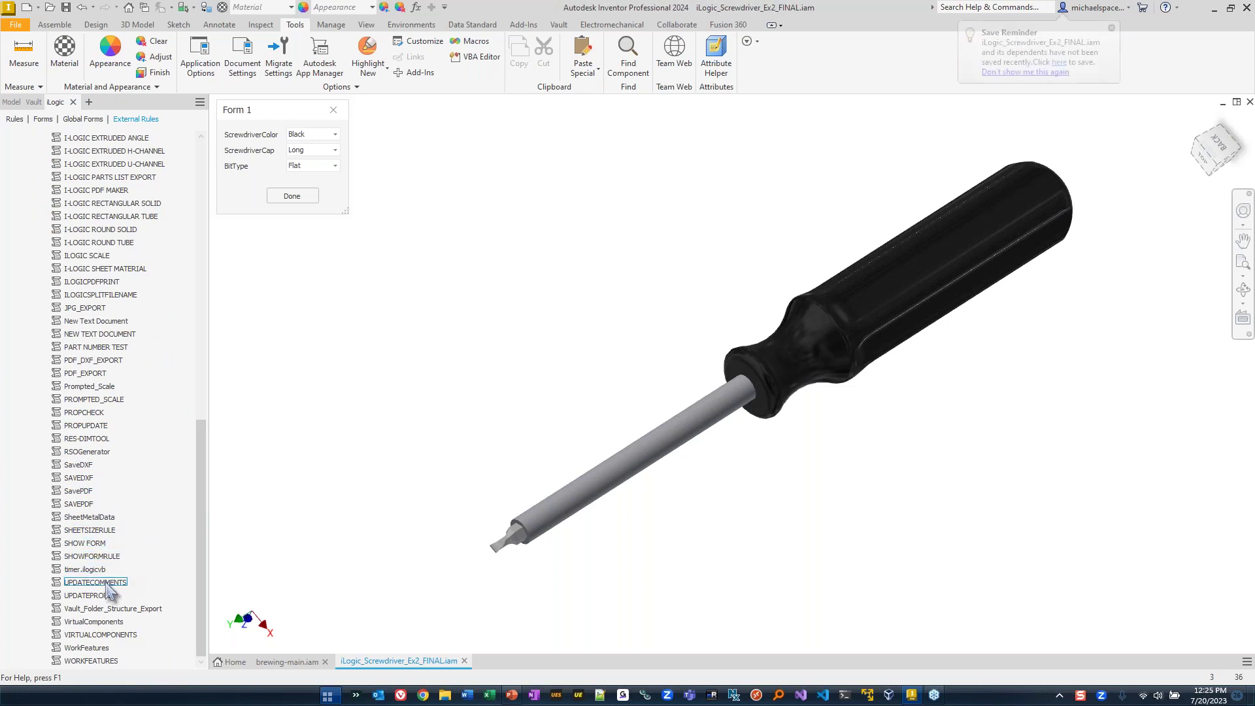
{"action": "scroll", "coordinate": [136, 376], "scroll_direction": "up", "scroll_amount": 10}
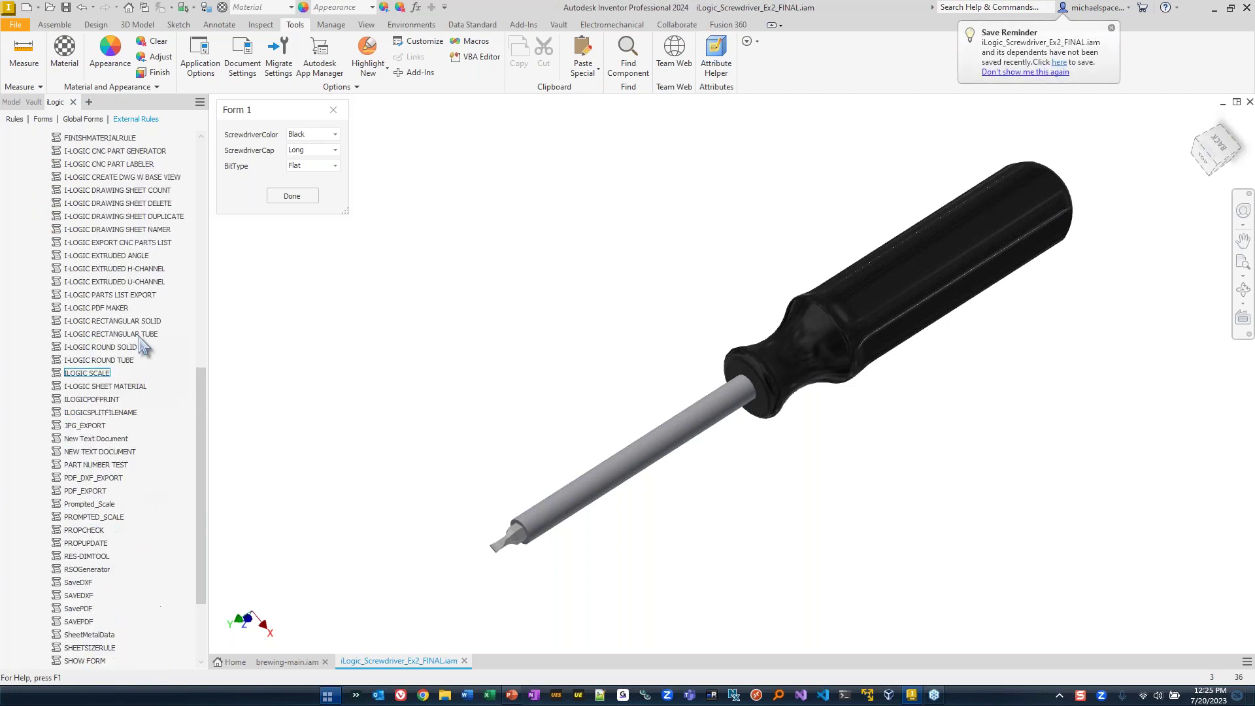
{"action": "scroll", "coordinate": [135, 368], "scroll_direction": "up", "scroll_amount": 12}
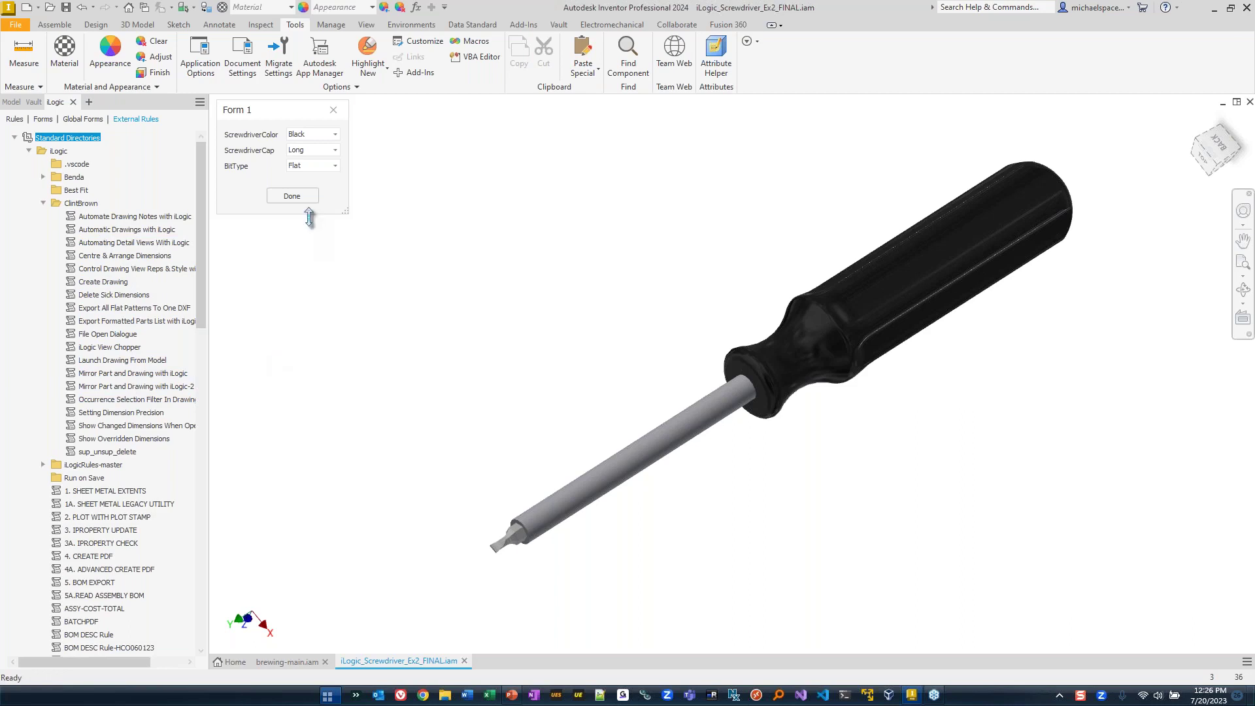
{"action": "left_click", "coordinate": [333, 111]}
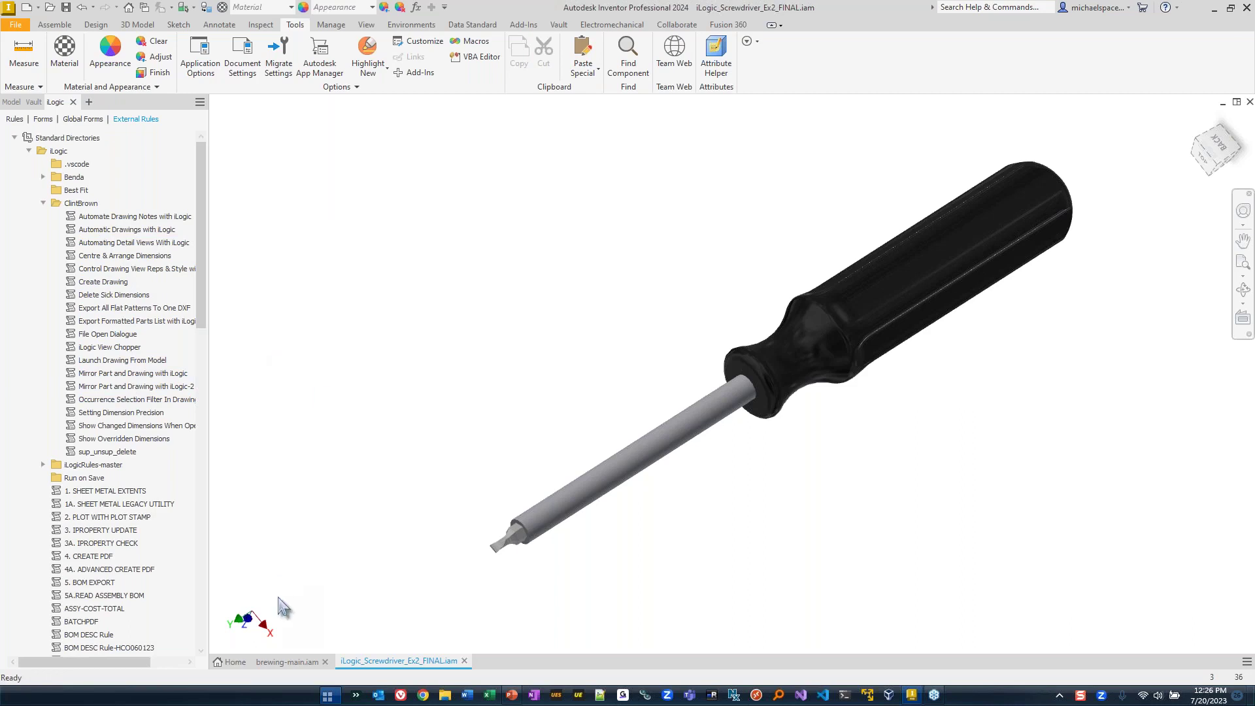
Switch to the brewing-main.iam assembly and show its list of iLogic rules.
{"action": "left_click", "coordinate": [287, 662]}
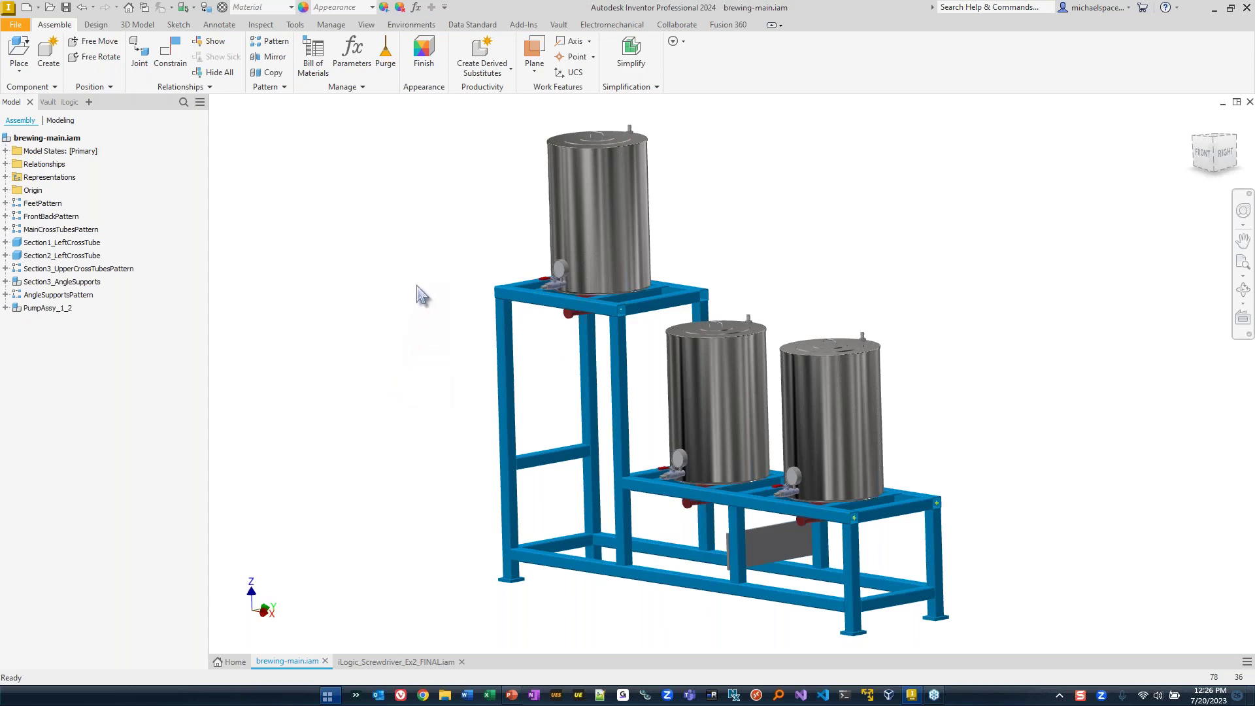
{"action": "middle_click_drag", "start_coordinate": [551, 358], "coordinate": [642, 352]}
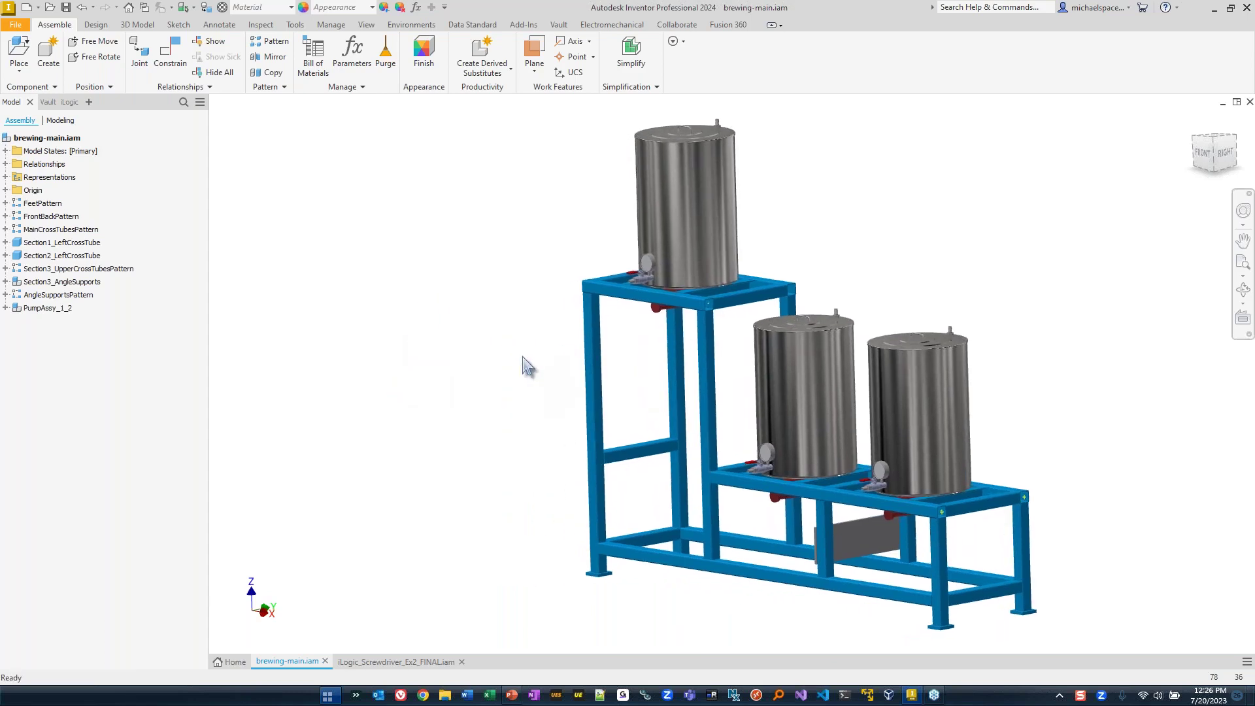
{"action": "left_click", "coordinate": [70, 102]}
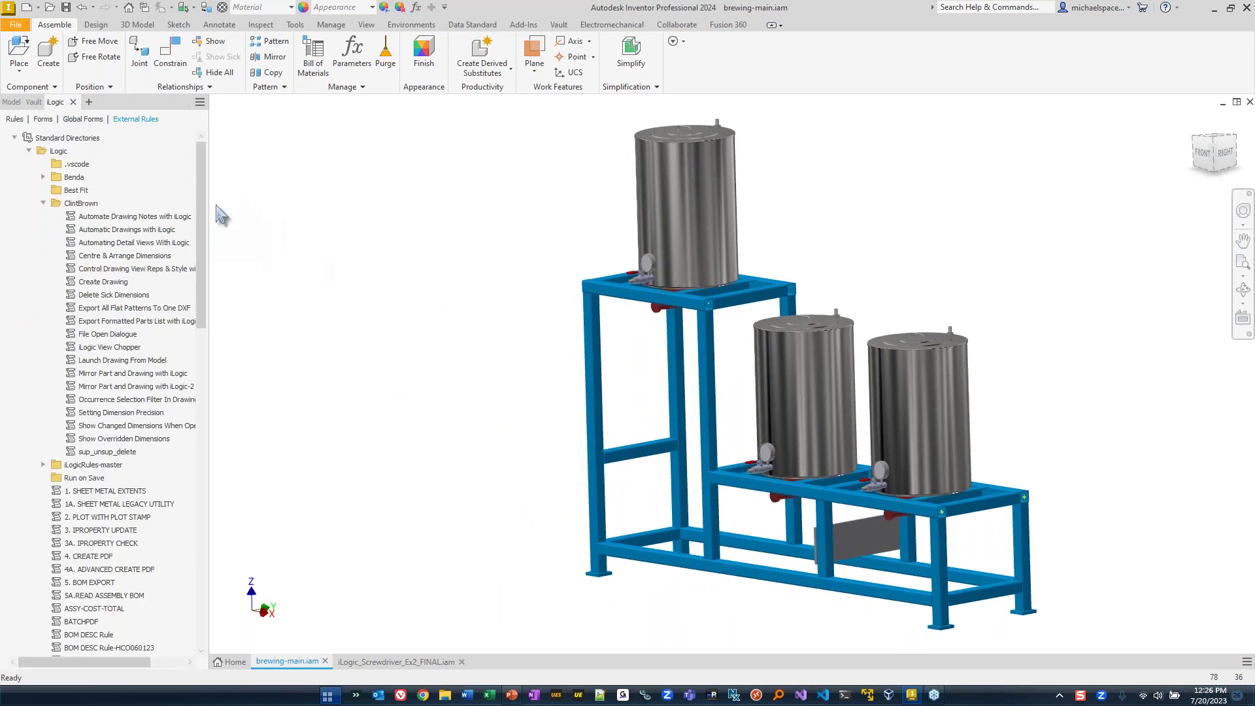
{"action": "left_click", "coordinate": [15, 119]}
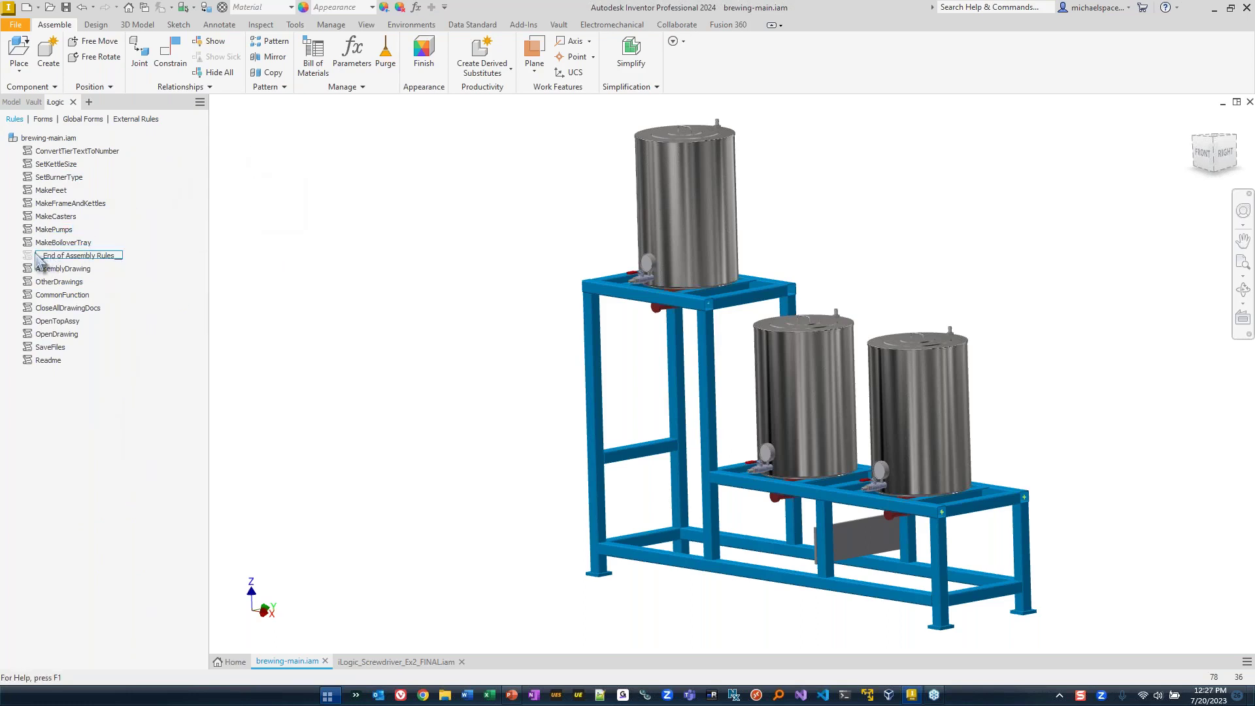
Open the __End of Assembly Rules__ separator rule to inspect its contents, and close the rule editor.
{"action": "left_click", "coordinate": [102, 258]}
{"action": "double_click", "coordinate": [101, 259]}
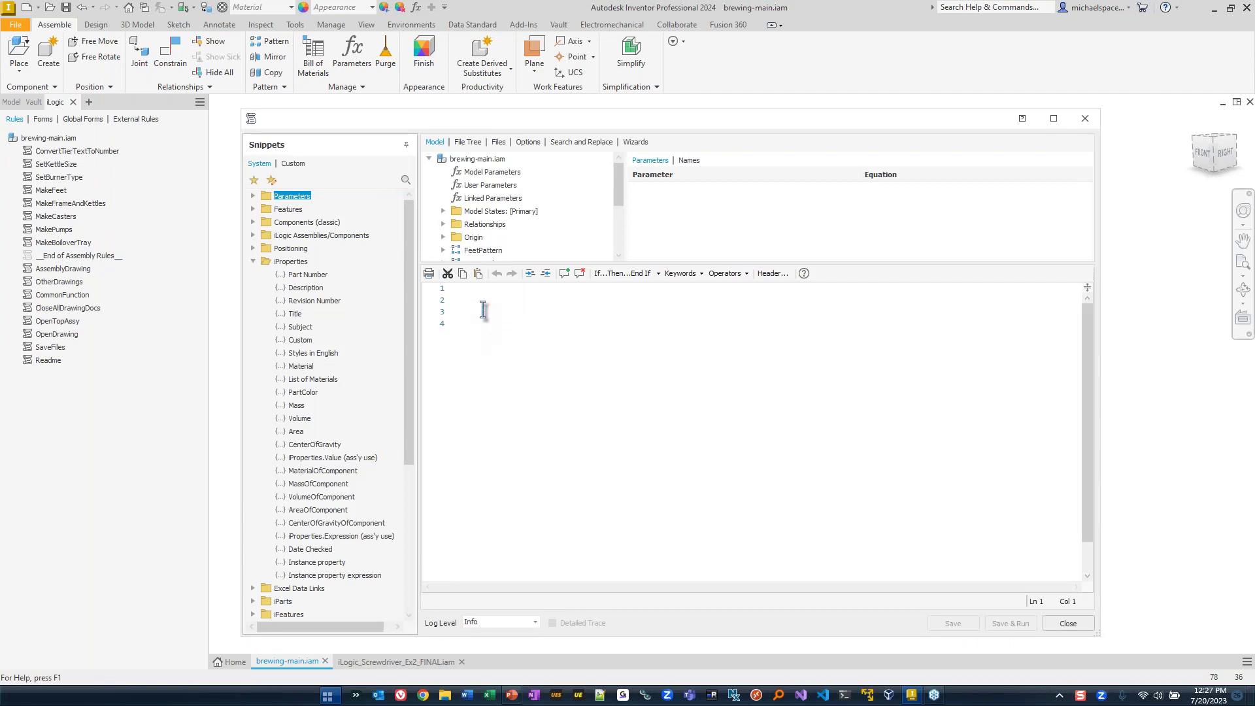
{"action": "left_click", "coordinate": [1085, 118]}
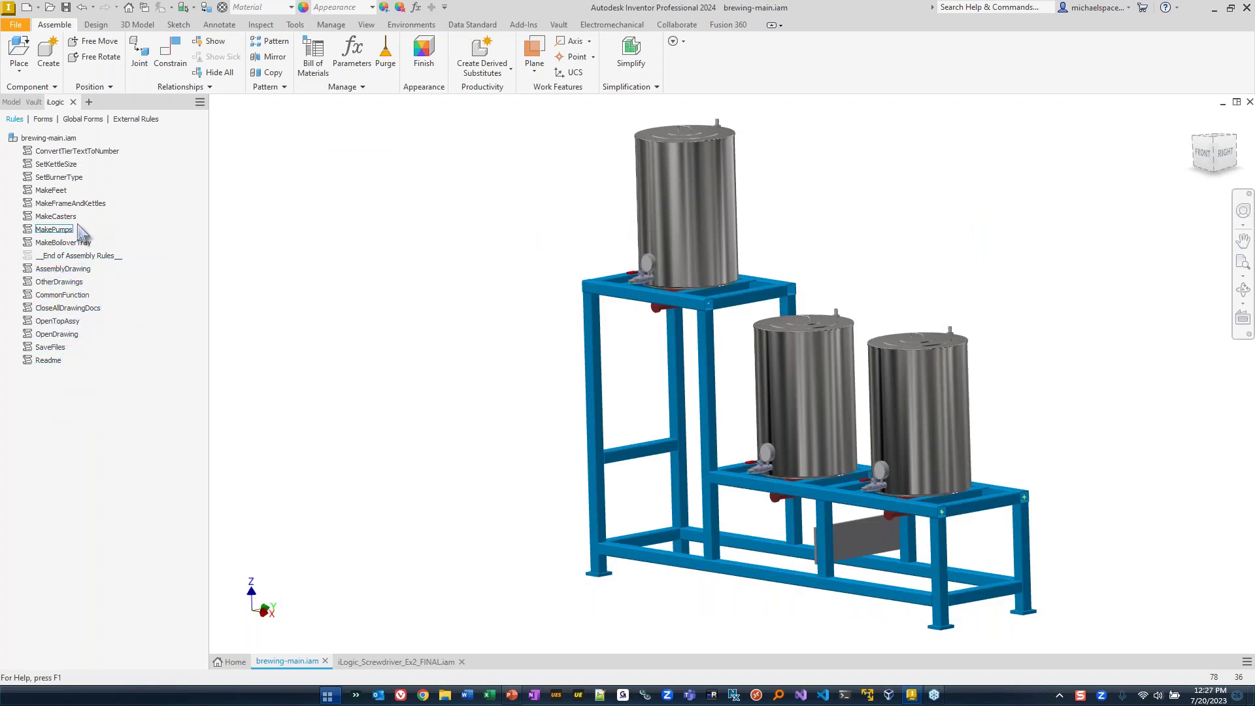
Go through the brewing assembly's rules one by one in order, from ConvertTierTextToNumber to MakePumps.
{"action": "left_click", "coordinate": [99, 151]}
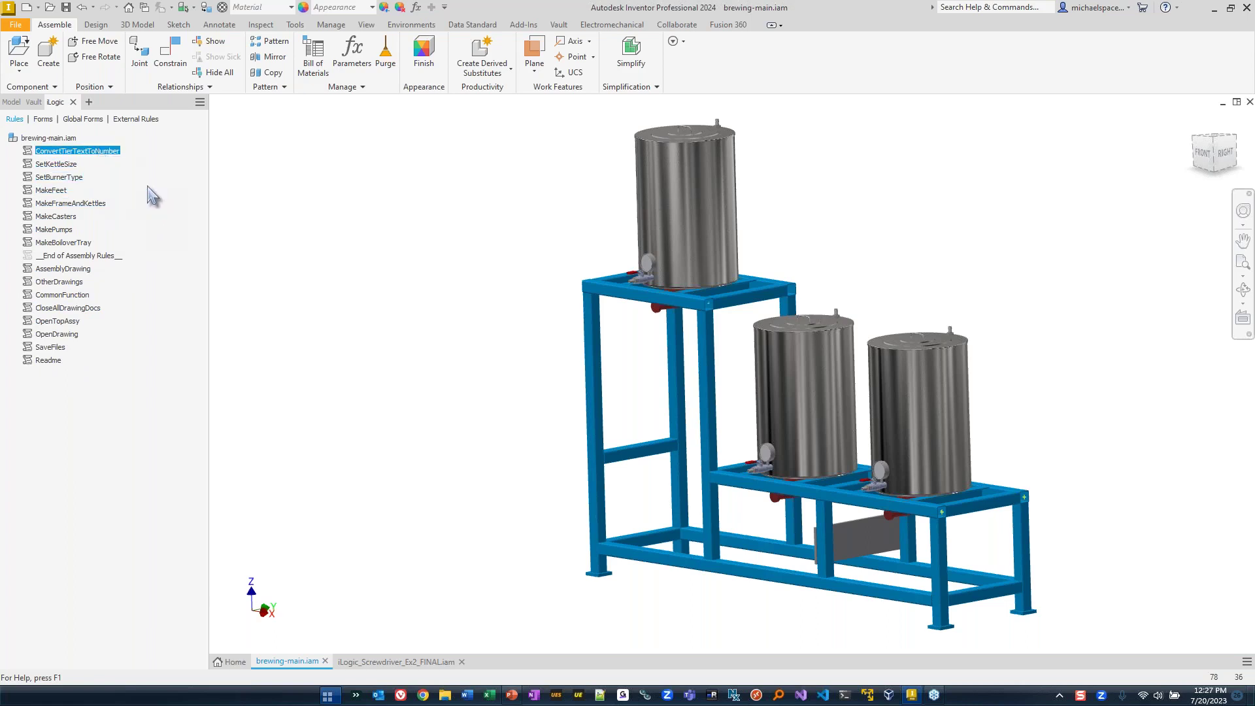
{"action": "left_click", "coordinate": [65, 165]}
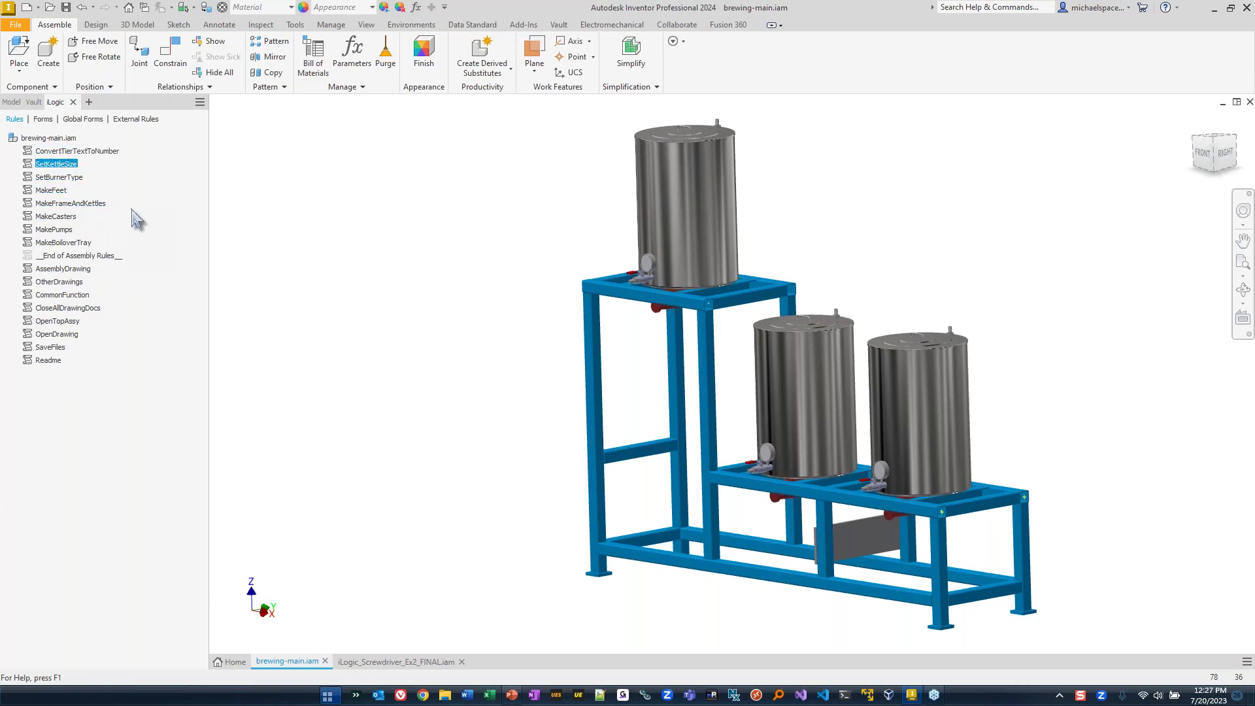
{"action": "left_click", "coordinate": [71, 177]}
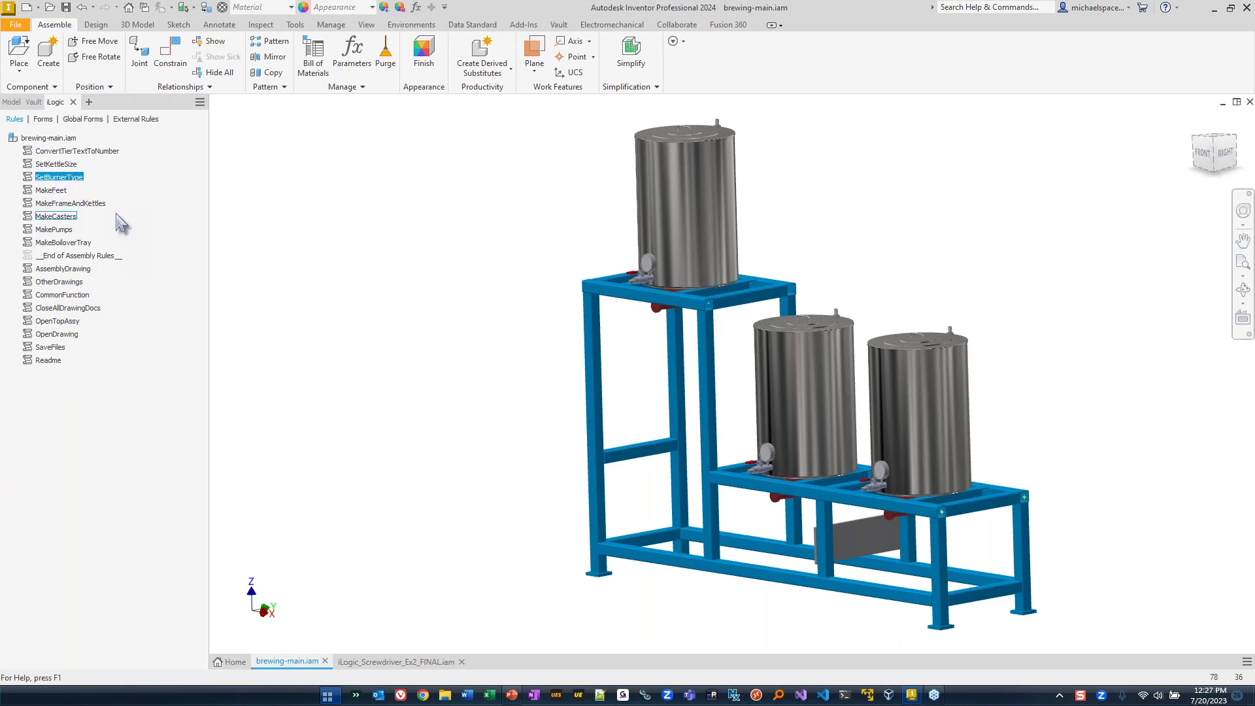
{"action": "left_click", "coordinate": [57, 190]}
{"action": "left_click", "coordinate": [98, 204]}
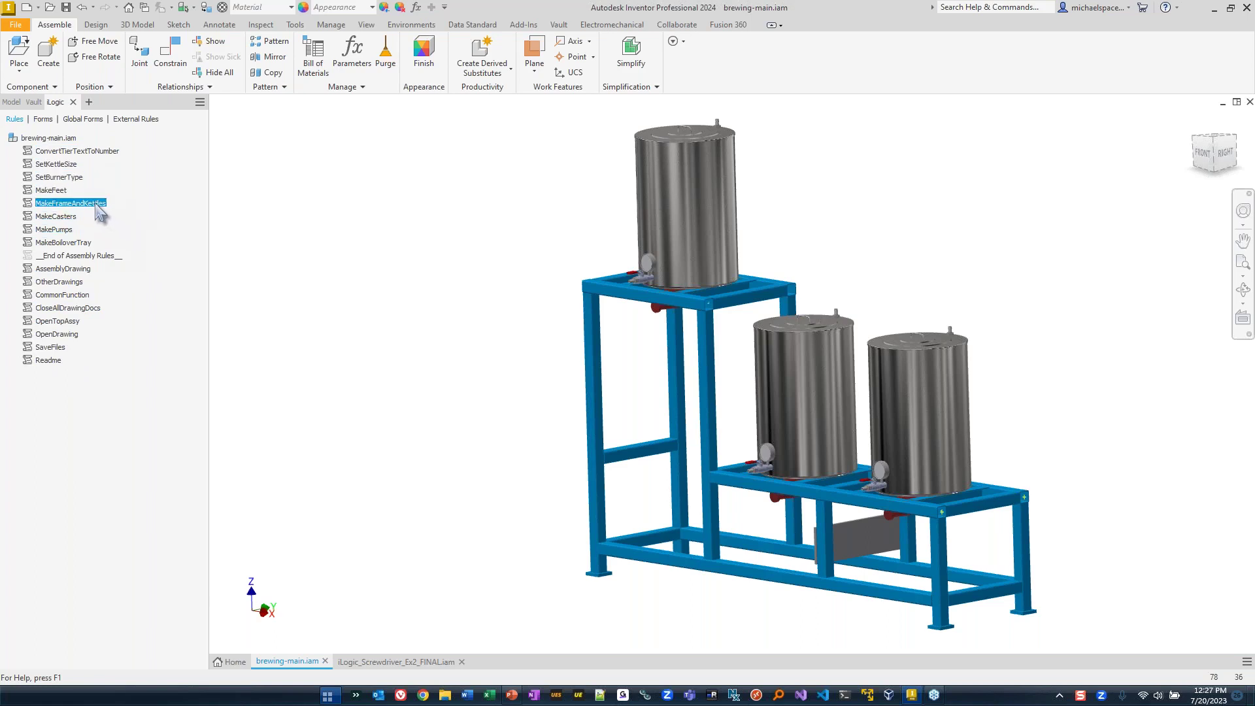
{"action": "left_click", "coordinate": [56, 216]}
{"action": "left_click", "coordinate": [57, 229]}
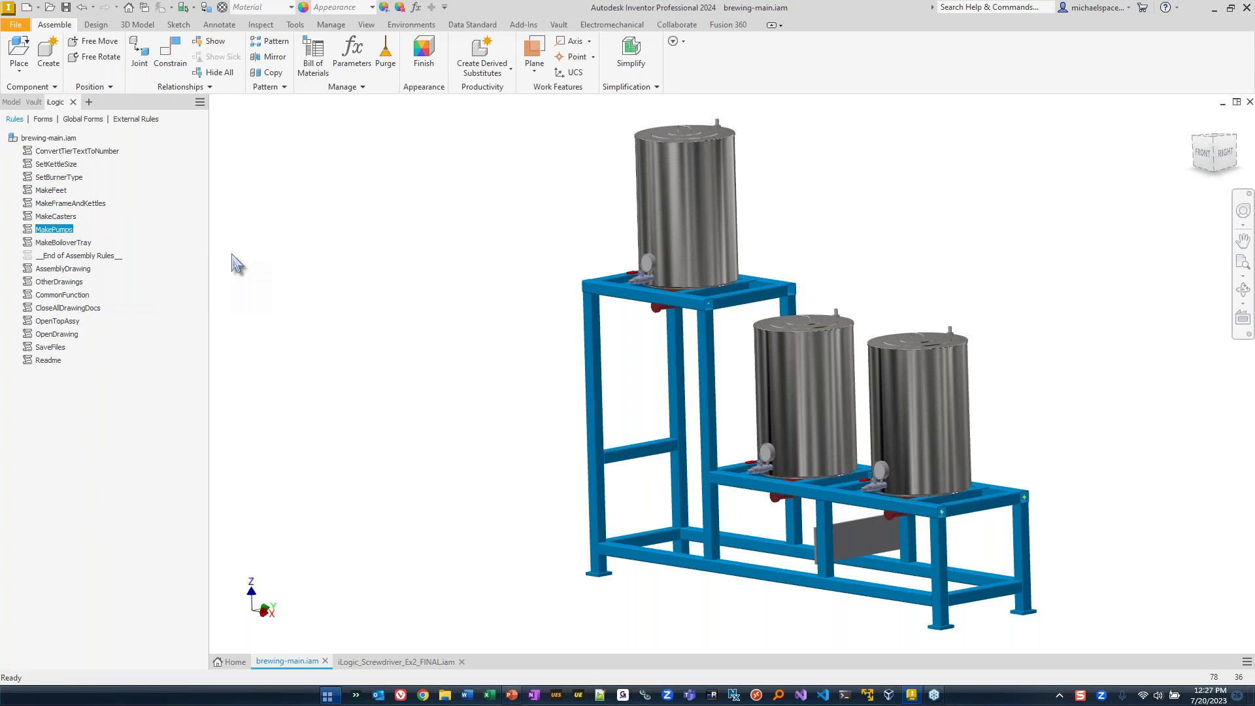
Revisit the ConvertTierTextToNumber and SetKettleSize rules, and open the SetBurnerType rule in the editor to examine its code.
{"action": "left_click", "coordinate": [73, 152]}
{"action": "left_click", "coordinate": [66, 165]}
{"action": "left_click", "coordinate": [68, 178]}
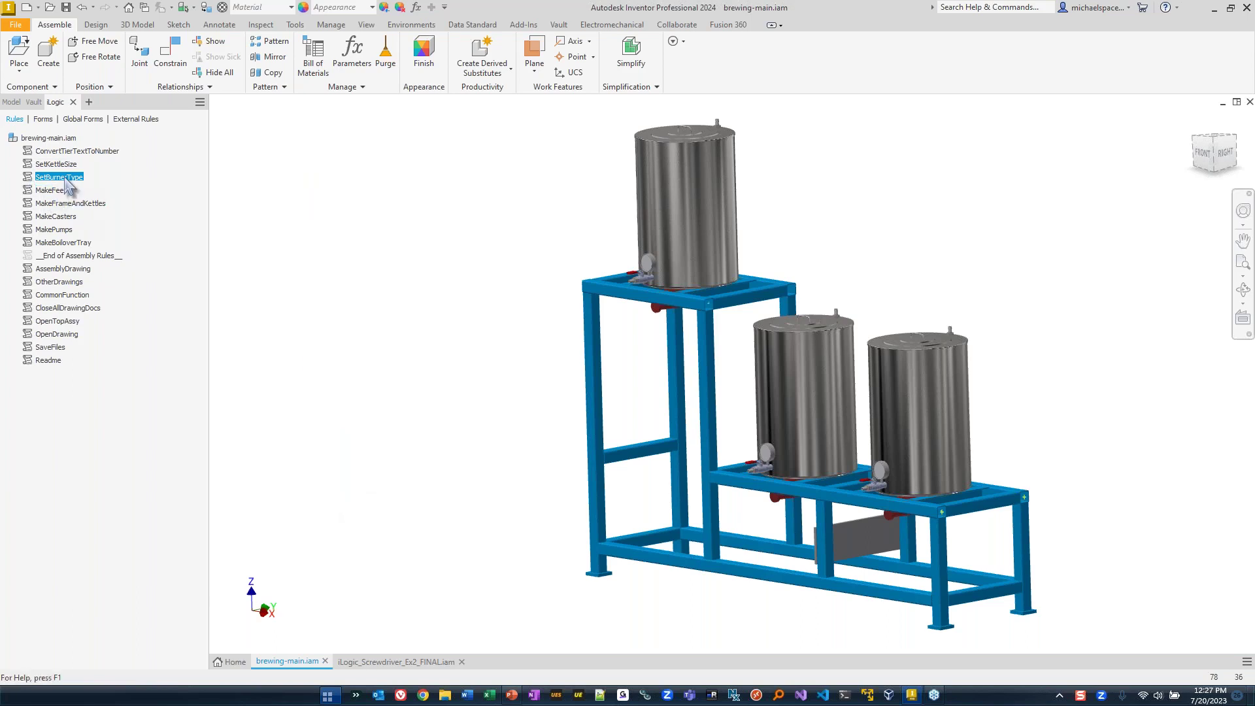
{"action": "left_click", "coordinate": [66, 177]}
{"action": "left_click", "coordinate": [29, 176]}
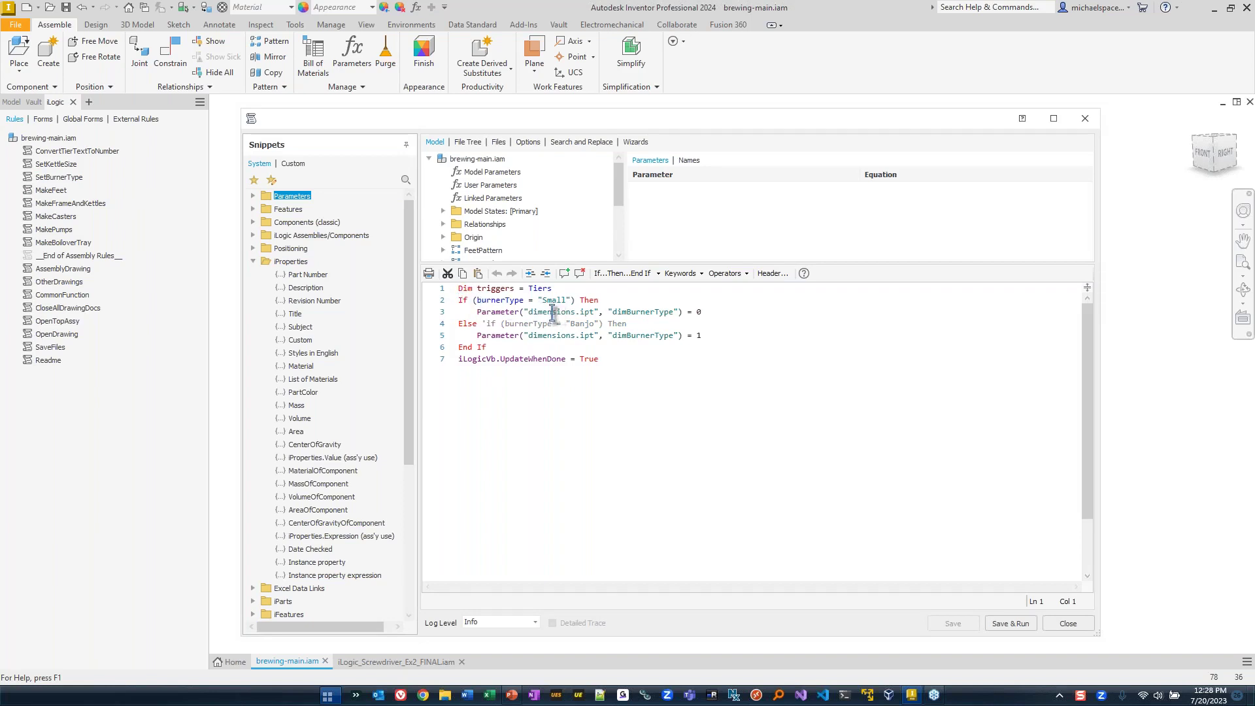
Examine the burnerType If/Else branches in the SetBurnerType rule, close the editor, and revisit the MakeCasters and MakeFeet rules.
{"action": "left_click_drag", "start_coordinate": [477, 311], "coordinate": [717, 353]}
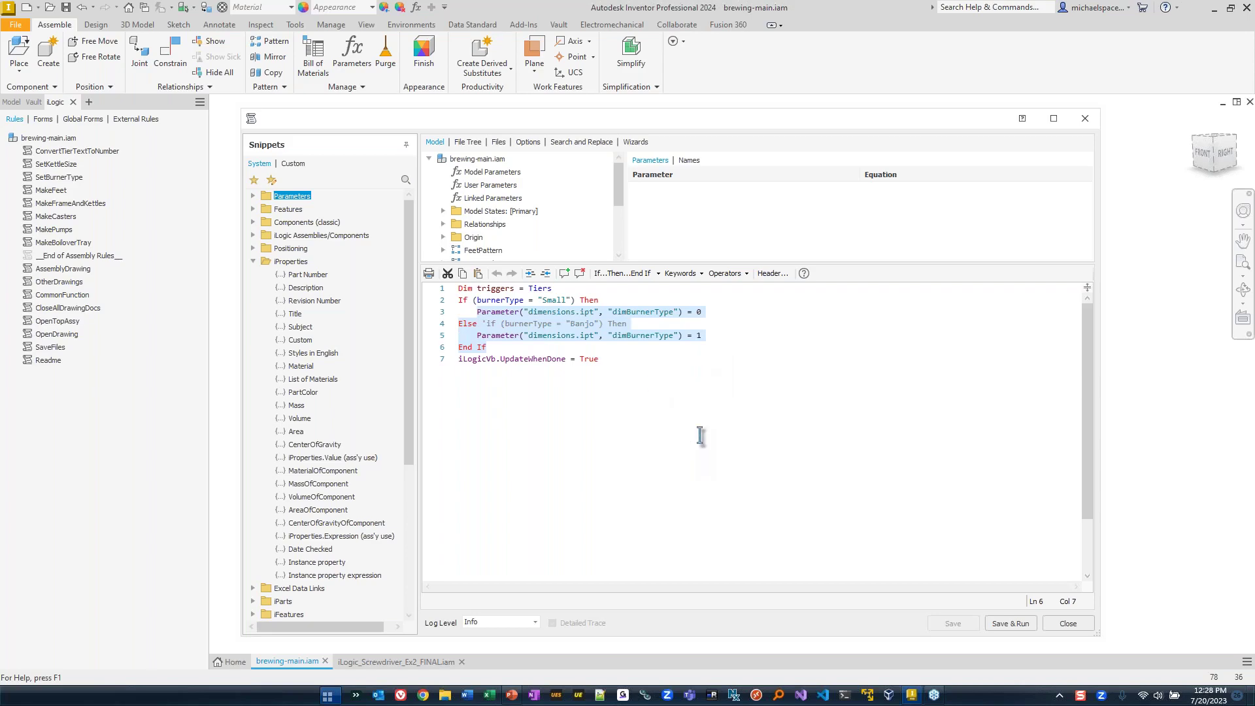
{"action": "left_click", "coordinate": [1072, 624]}
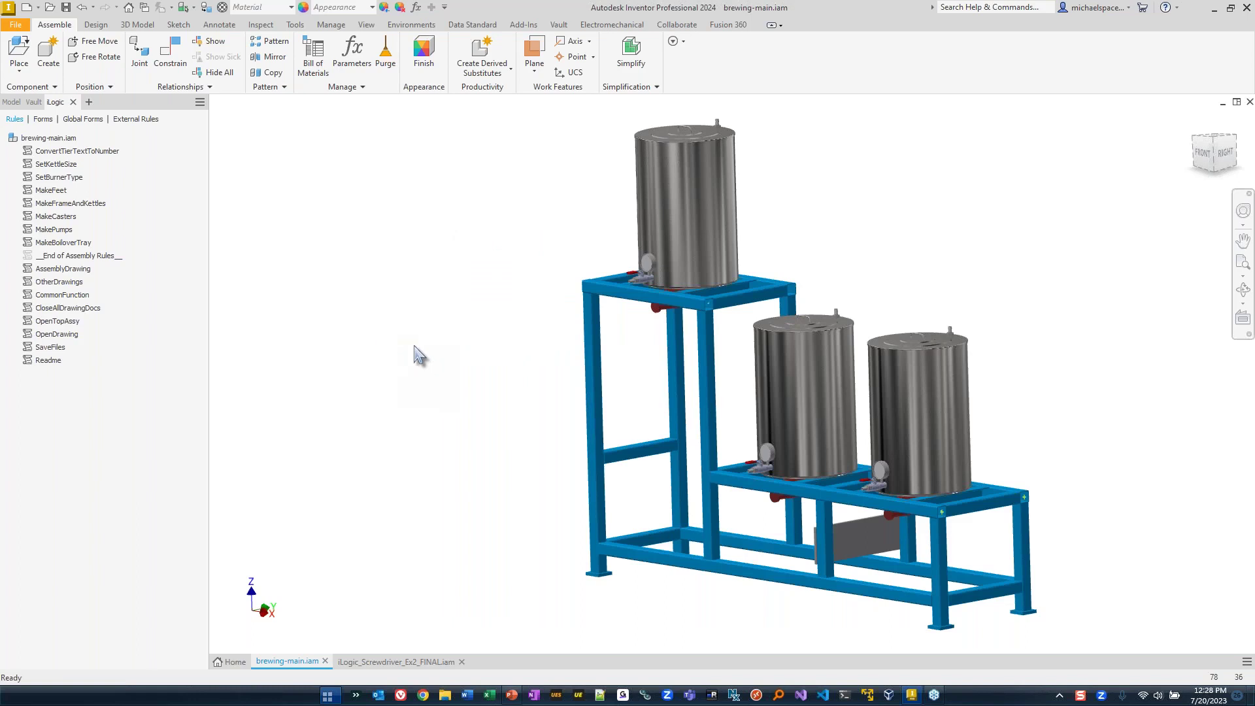
{"action": "left_click", "coordinate": [70, 217]}
{"action": "left_click", "coordinate": [52, 190]}
{"action": "left_click", "coordinate": [43, 176]}
Open the brewing assembly's Configure form and place it beside the model so the model stays unobstructed.
{"action": "left_click", "coordinate": [42, 120]}
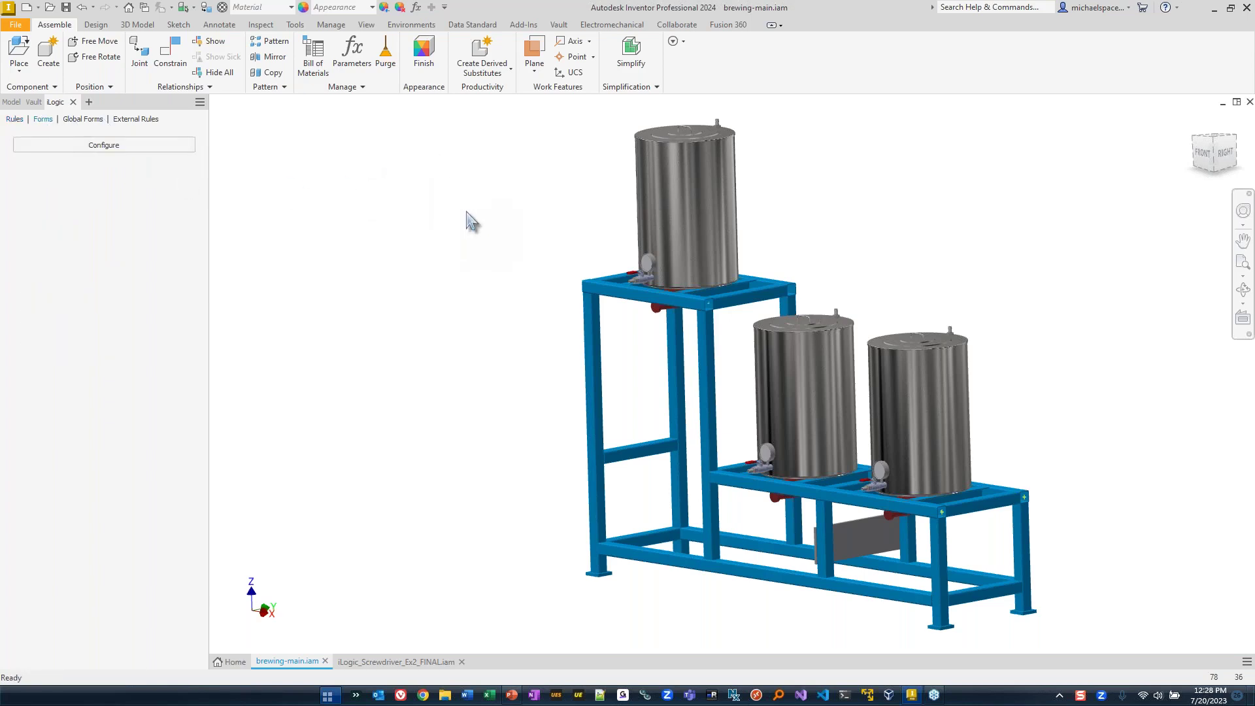
{"action": "left_click", "coordinate": [117, 147]}
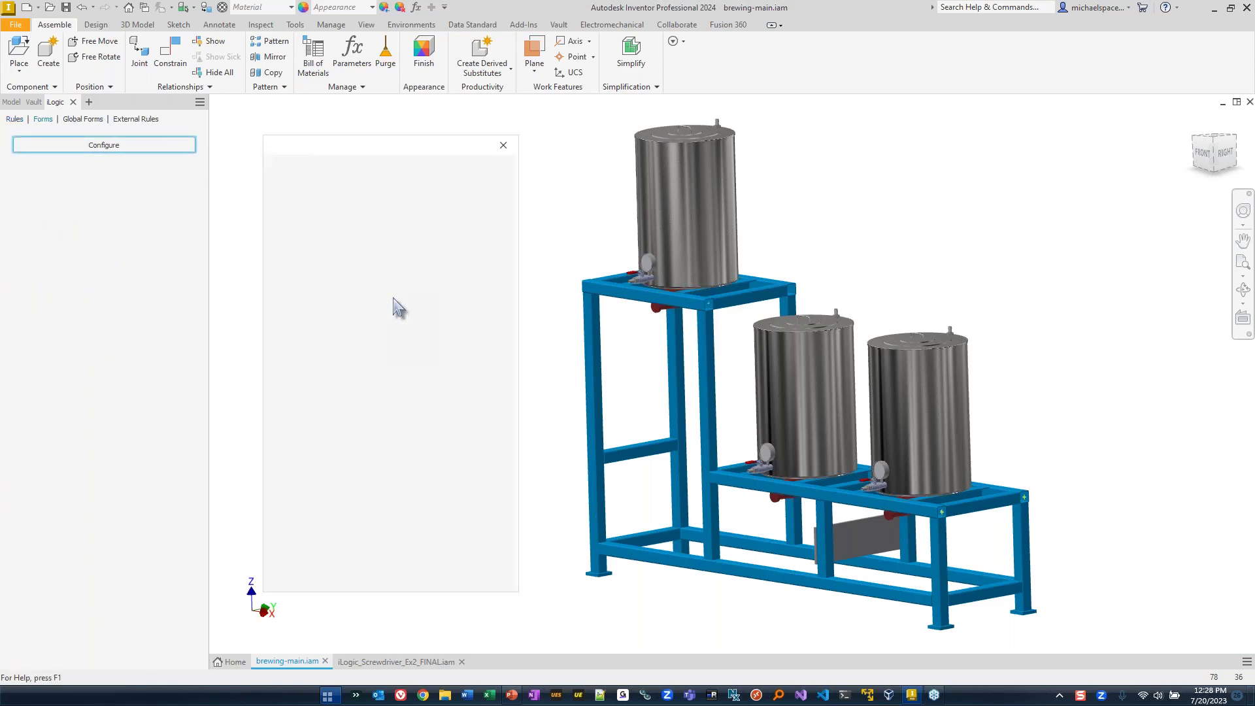
{"action": "left_click_drag", "start_coordinate": [380, 158], "coordinate": [342, 128]}
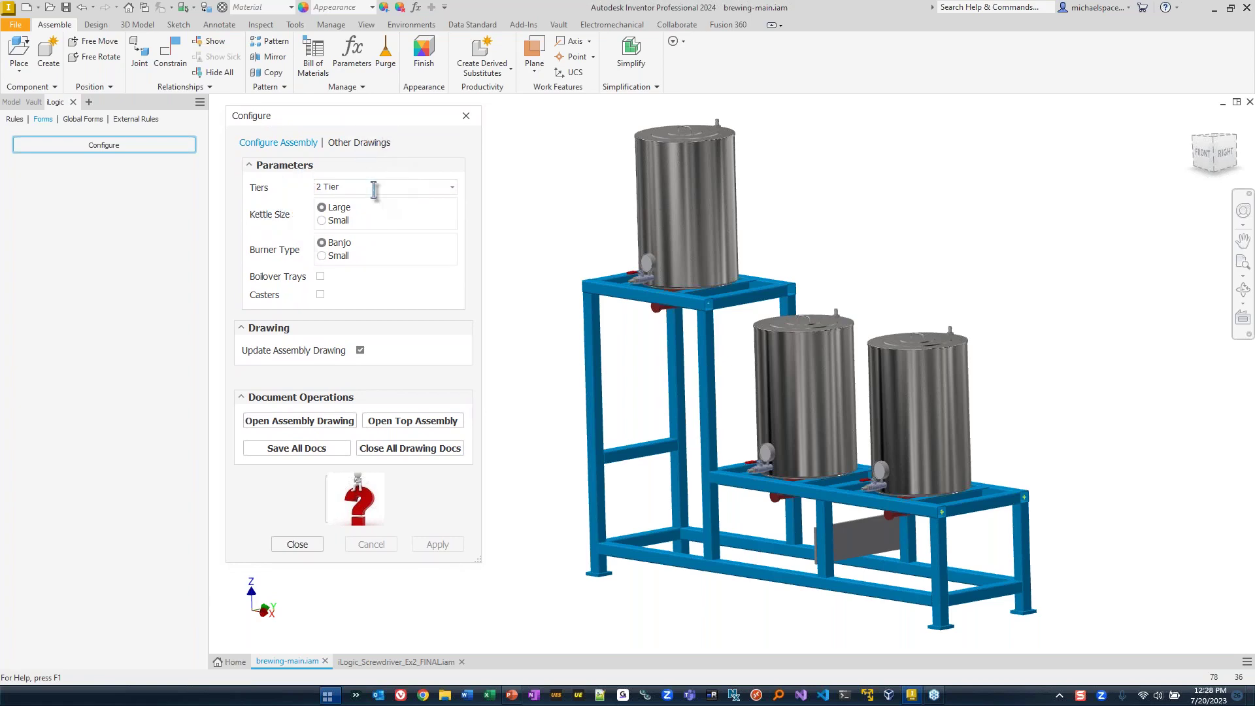
Review the form's Other Drawings settings, switching Component Drawings on and back off.
{"action": "left_click", "coordinate": [342, 143]}
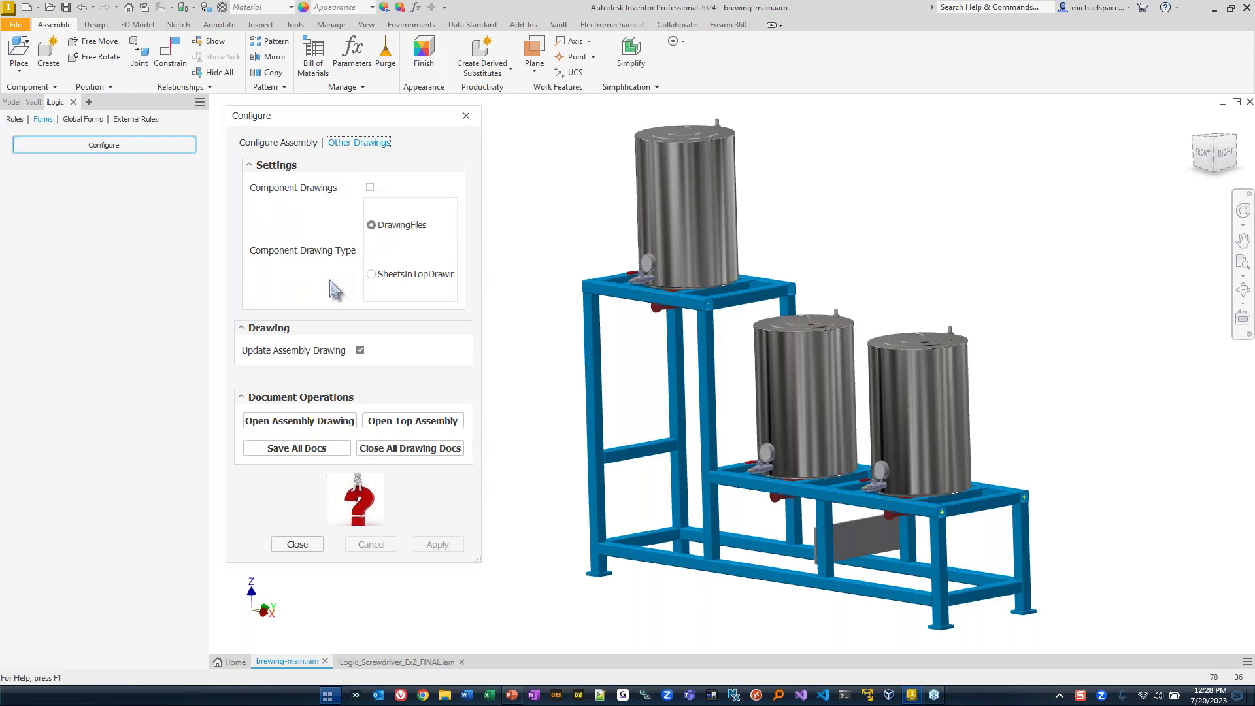
{"action": "left_click", "coordinate": [370, 188]}
{"action": "left_click", "coordinate": [370, 186]}
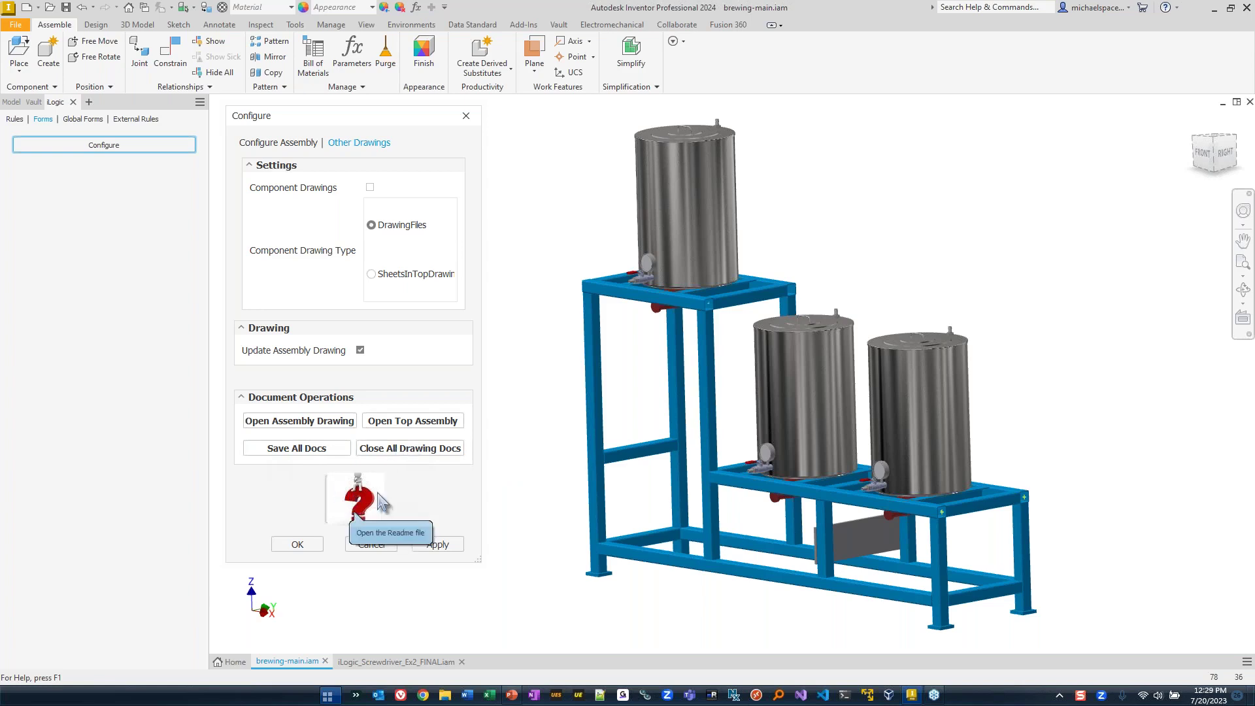
Turn off the Update Assembly Drawing option in the Configure form.
{"action": "left_click", "coordinate": [309, 144]}
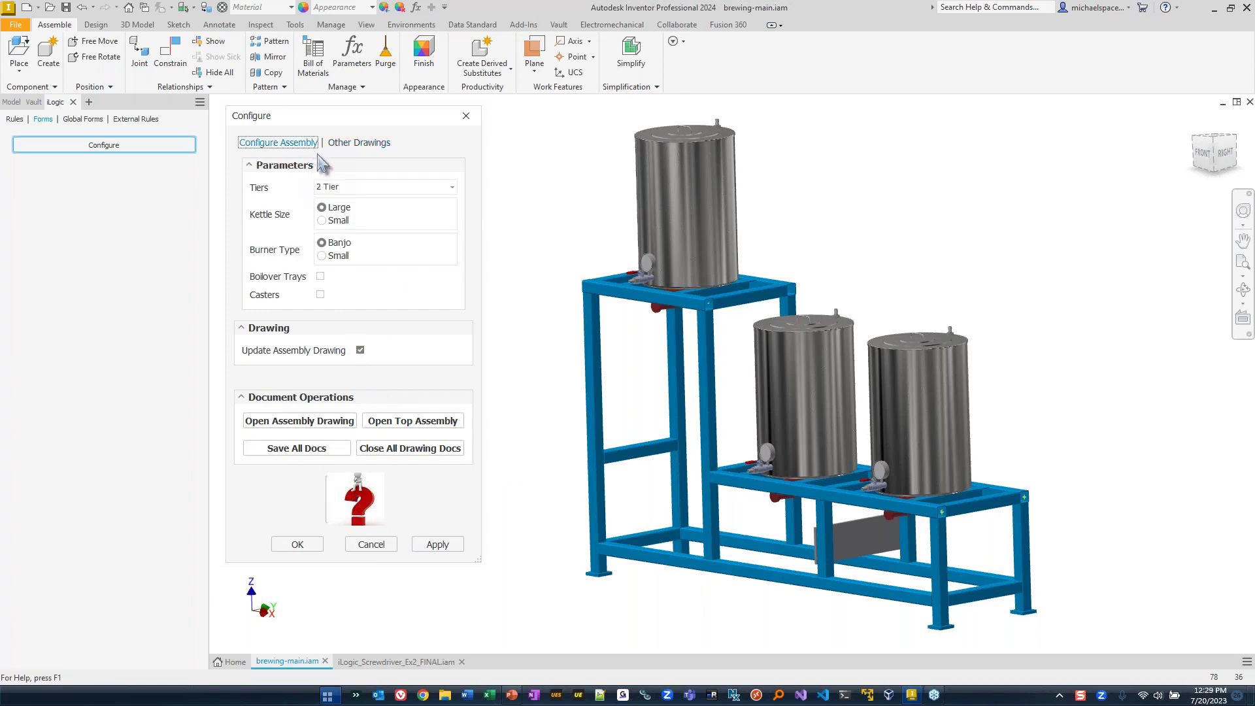
{"action": "left_click", "coordinate": [355, 145]}
{"action": "left_click", "coordinate": [360, 350]}
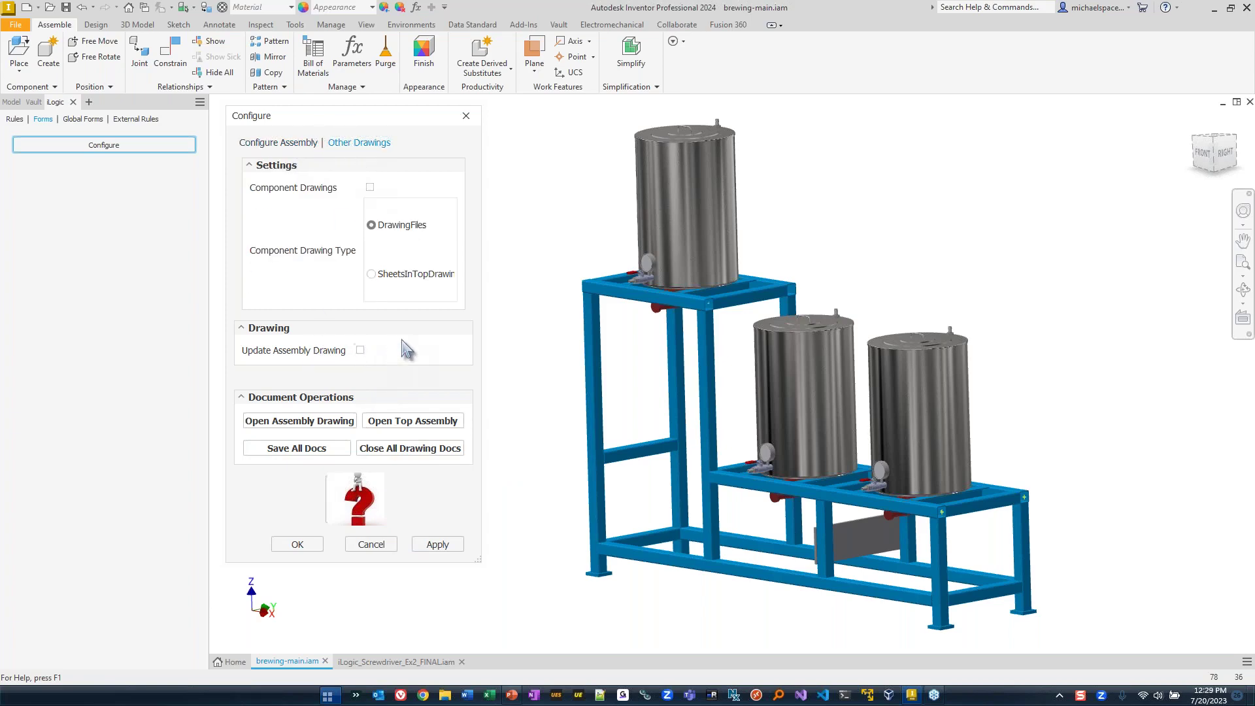
Configure the assembly as 3 Tier with Small kettle size and Small burner type, and enable Boilover Trays and Casters.
{"action": "left_click", "coordinate": [280, 142]}
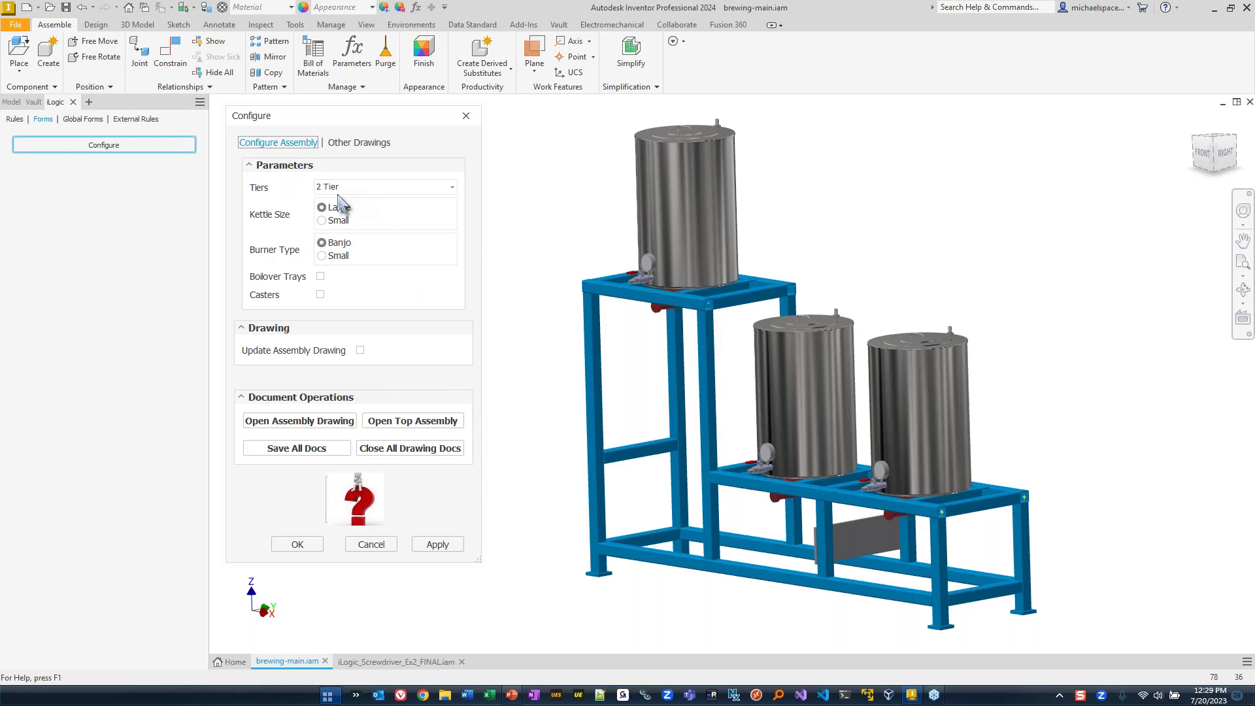
{"action": "left_click", "coordinate": [452, 188]}
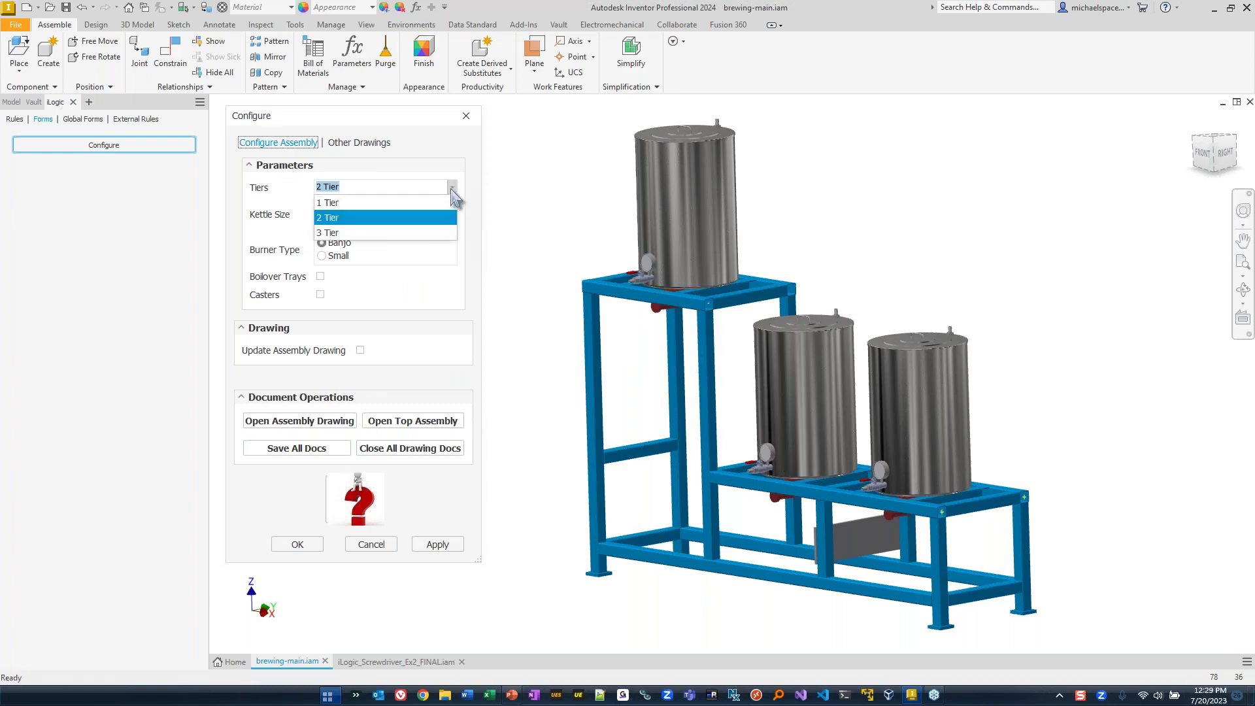
{"action": "left_click", "coordinate": [352, 234]}
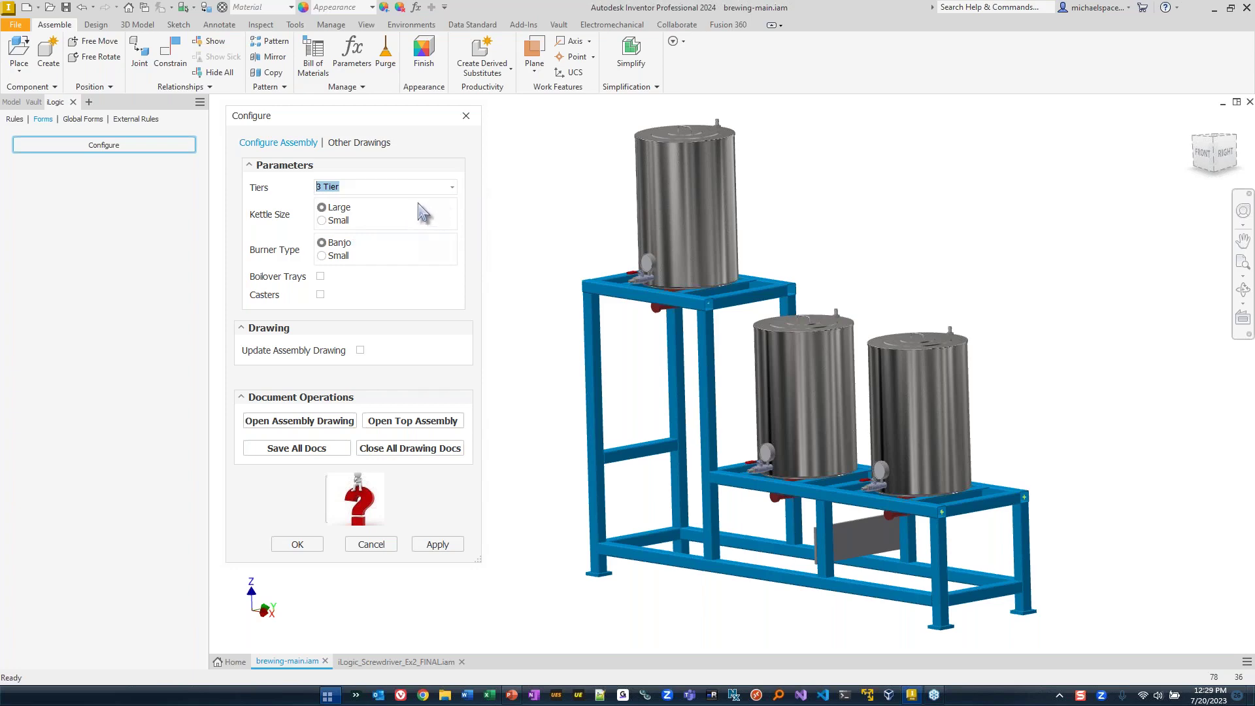
{"action": "left_click", "coordinate": [322, 220]}
{"action": "left_click", "coordinate": [321, 256]}
{"action": "left_click", "coordinate": [320, 277]}
{"action": "left_click", "coordinate": [320, 294]}
Apply the configuration, agreeing to check out all files and update all out-of-date properties, and inspect the rebuilt brewing stand.
{"action": "left_click", "coordinate": [451, 547]}
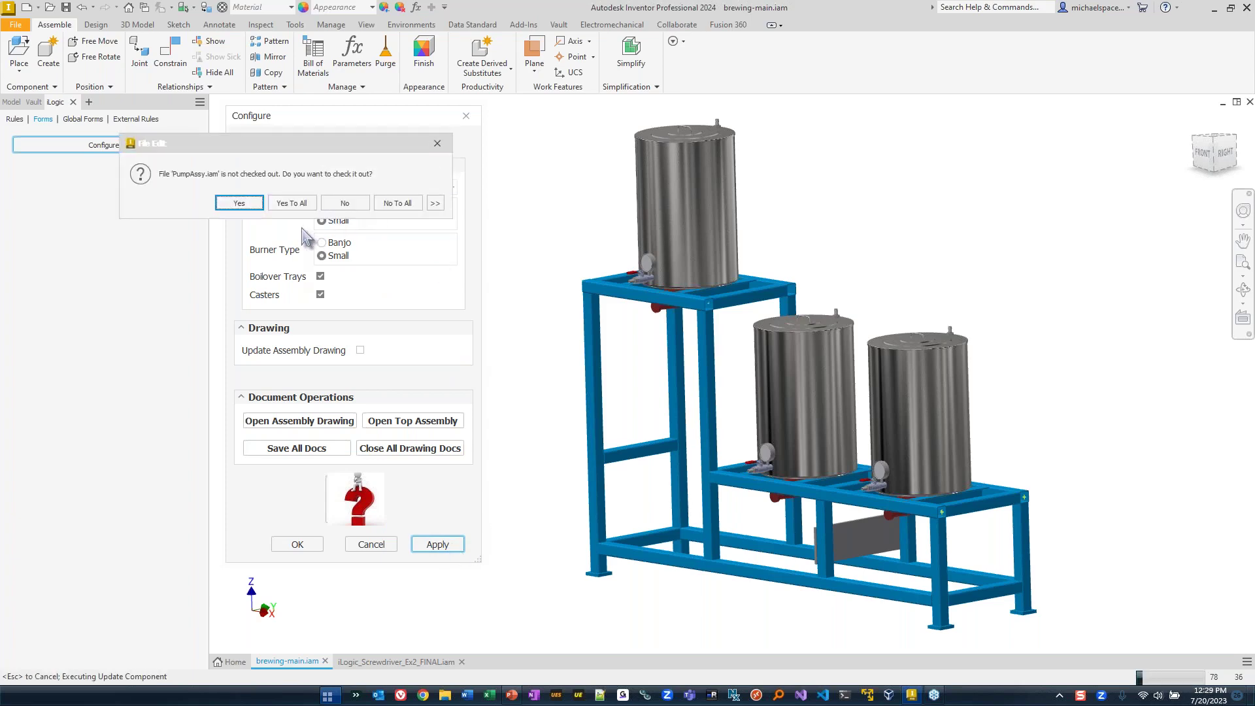
{"action": "left_click", "coordinate": [293, 204]}
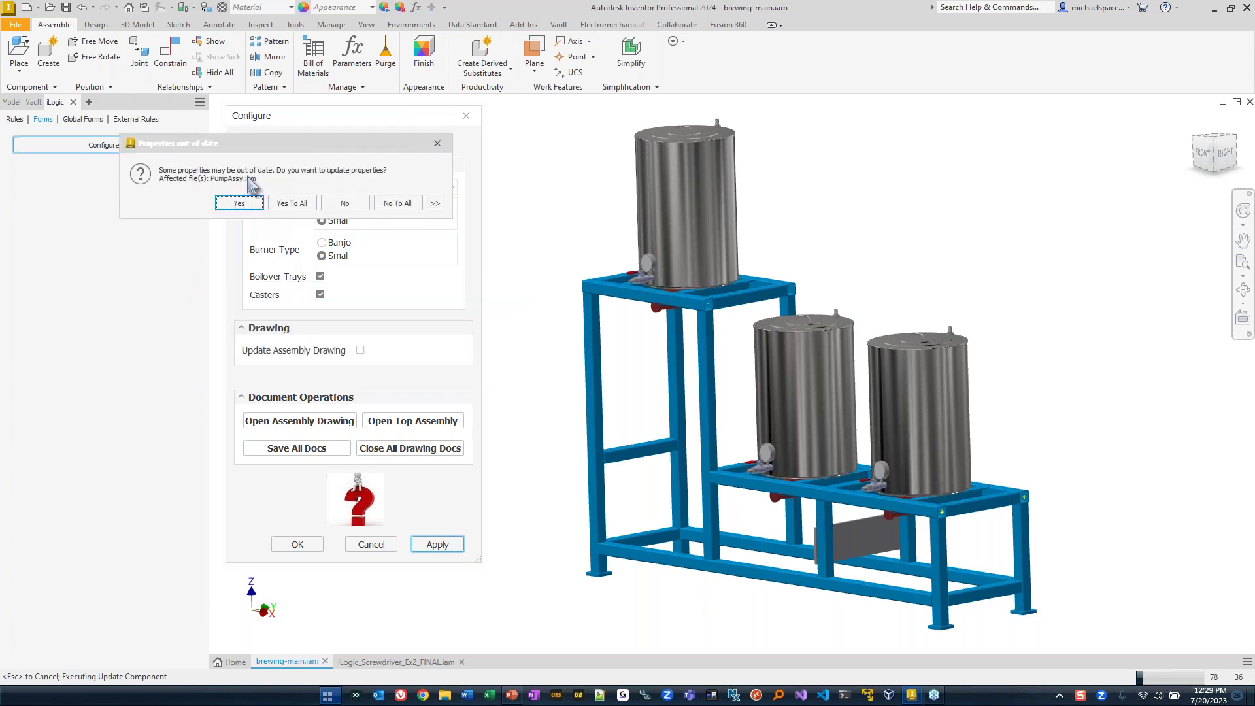
{"action": "left_click", "coordinate": [295, 204]}
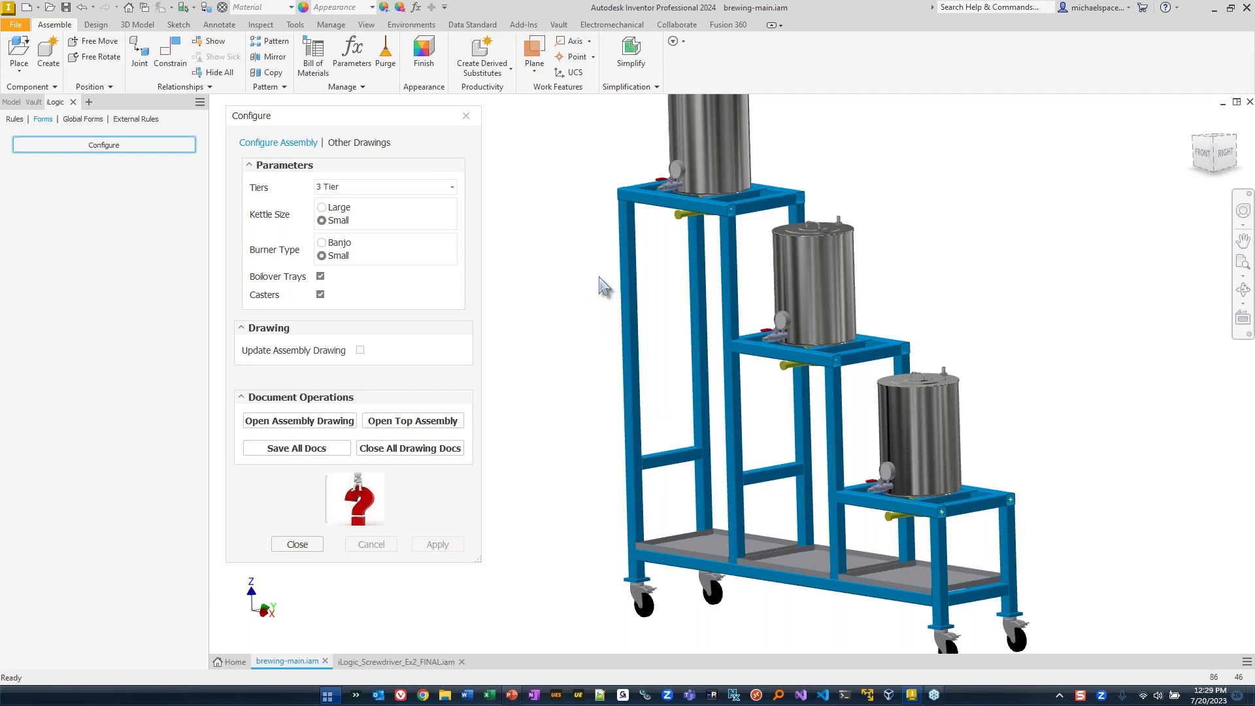
{"action": "scroll", "coordinate": [575, 324], "scroll_direction": "up", "scroll_amount": 4}
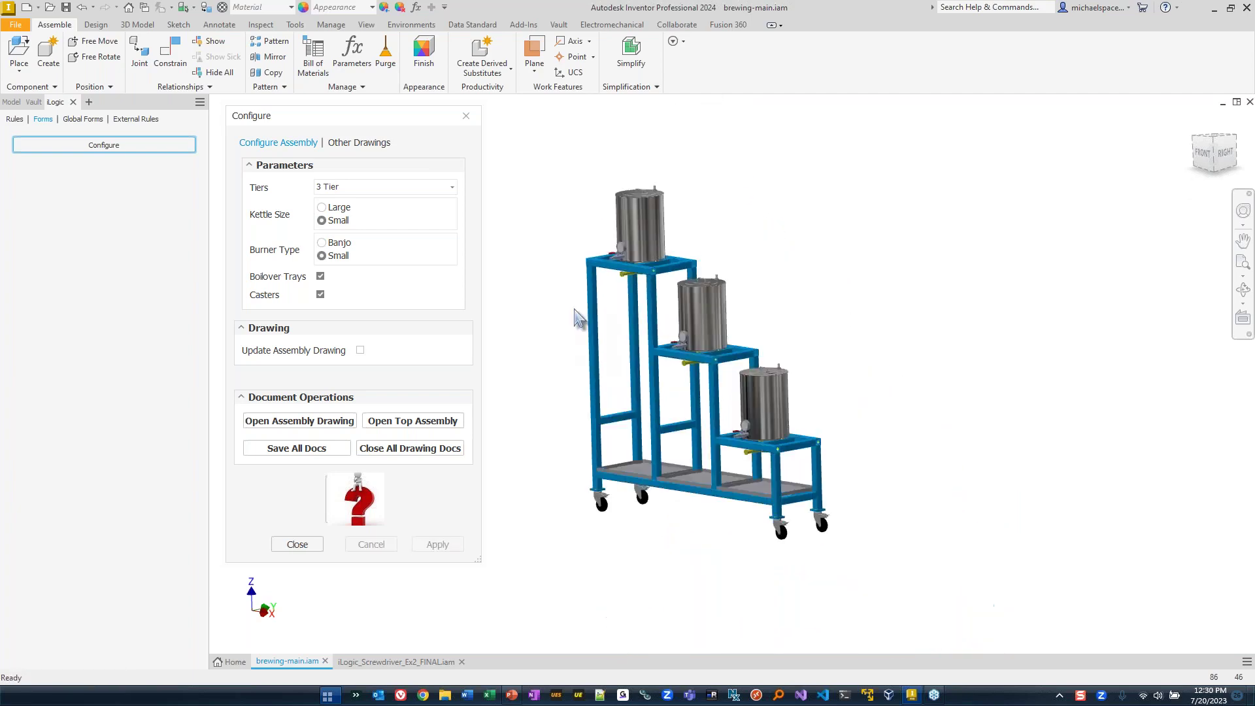
{"action": "scroll", "coordinate": [577, 319], "scroll_direction": "down", "scroll_amount": 3}
{"action": "scroll", "coordinate": [596, 315], "scroll_direction": "up", "scroll_amount": 1}
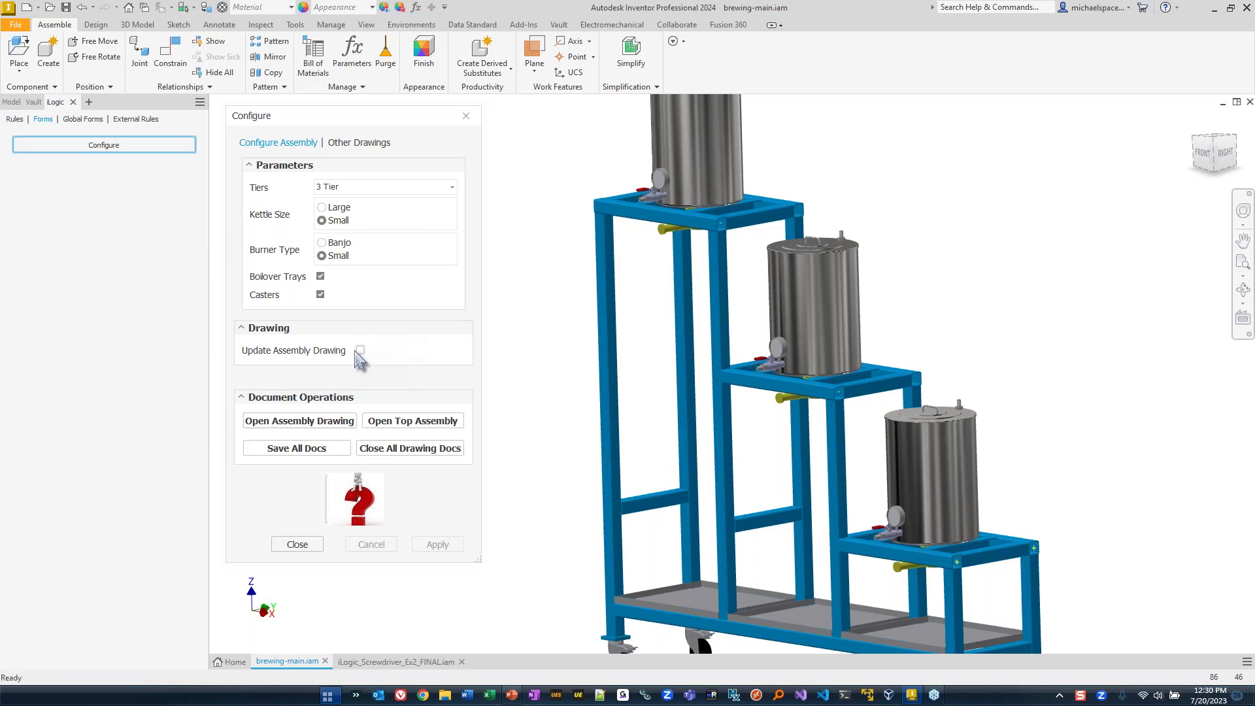
Open the assembly drawing brewing-main.idw from the form, checking out all required files, and move the form clear of the drawing views.
{"action": "left_click", "coordinate": [299, 422]}
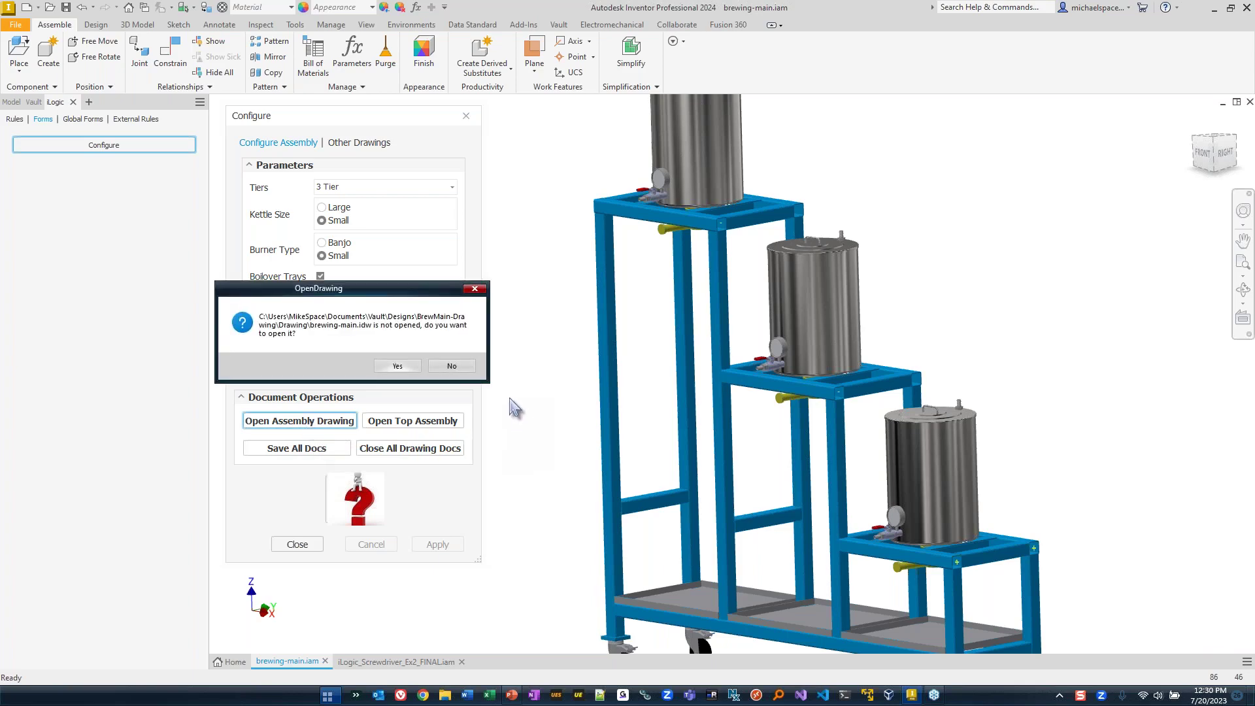
{"action": "left_click", "coordinate": [398, 367]}
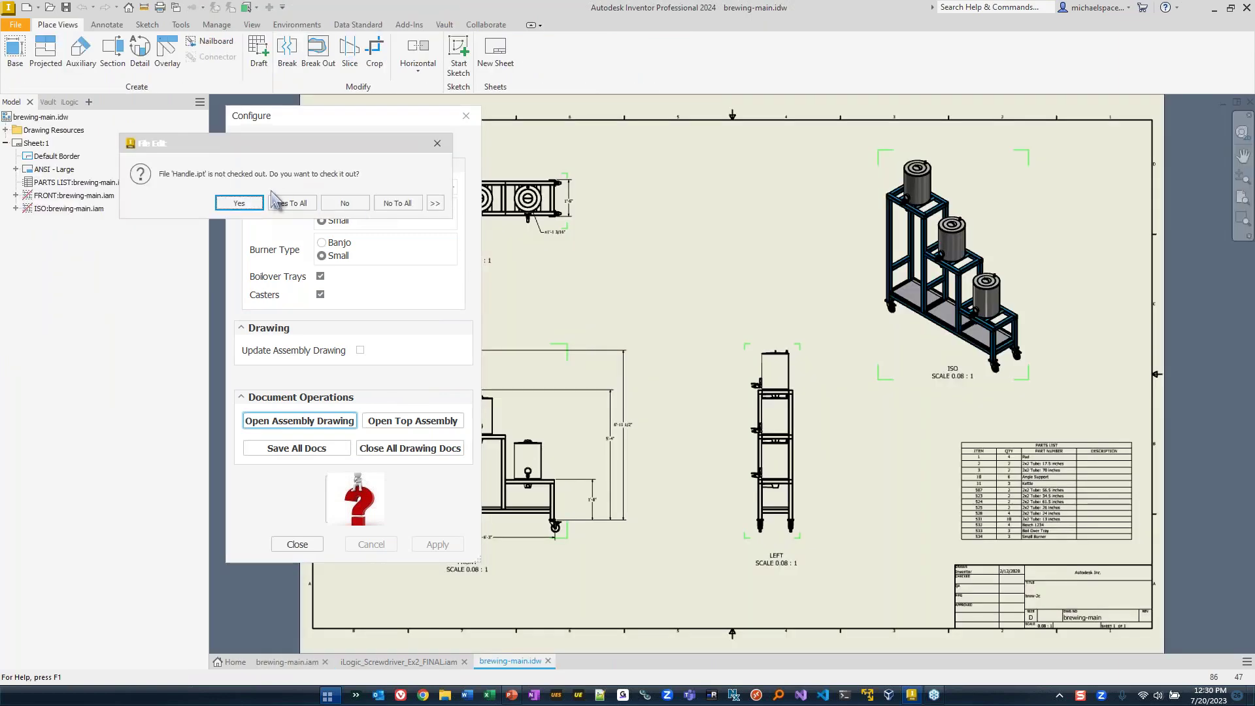
{"action": "left_click", "coordinate": [292, 203]}
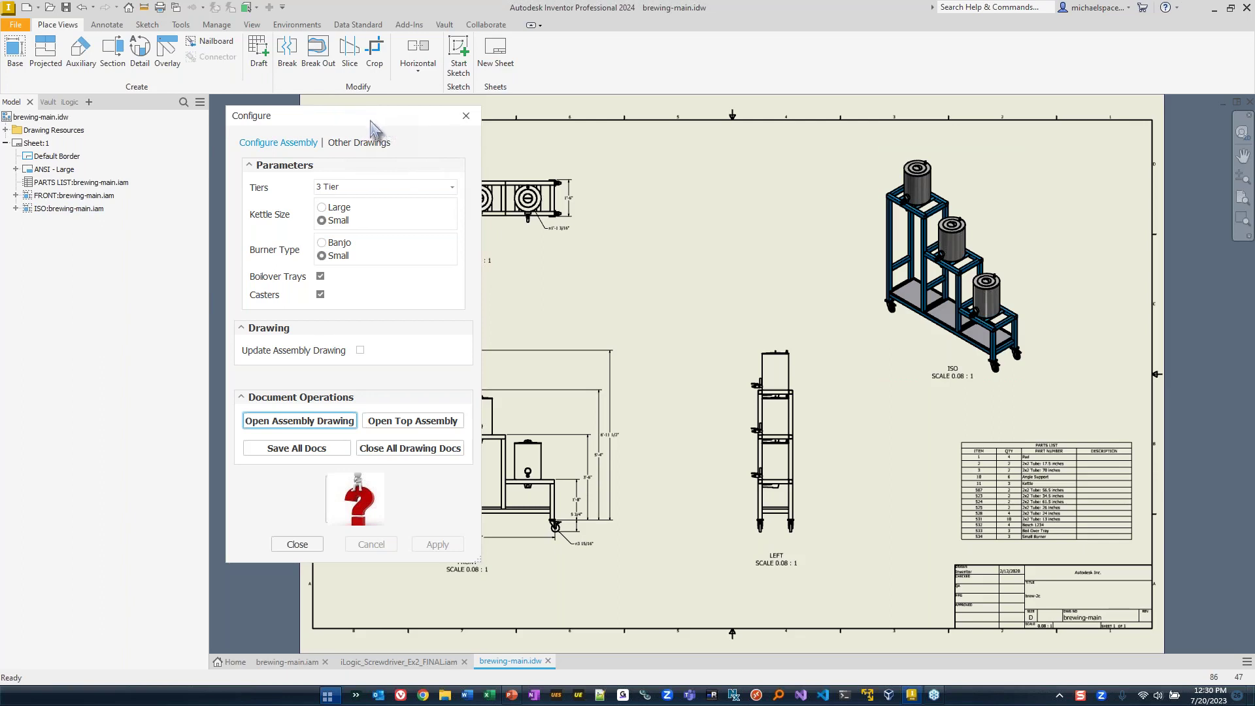
{"action": "left_click_drag", "start_coordinate": [378, 121], "coordinate": [277, 143]}
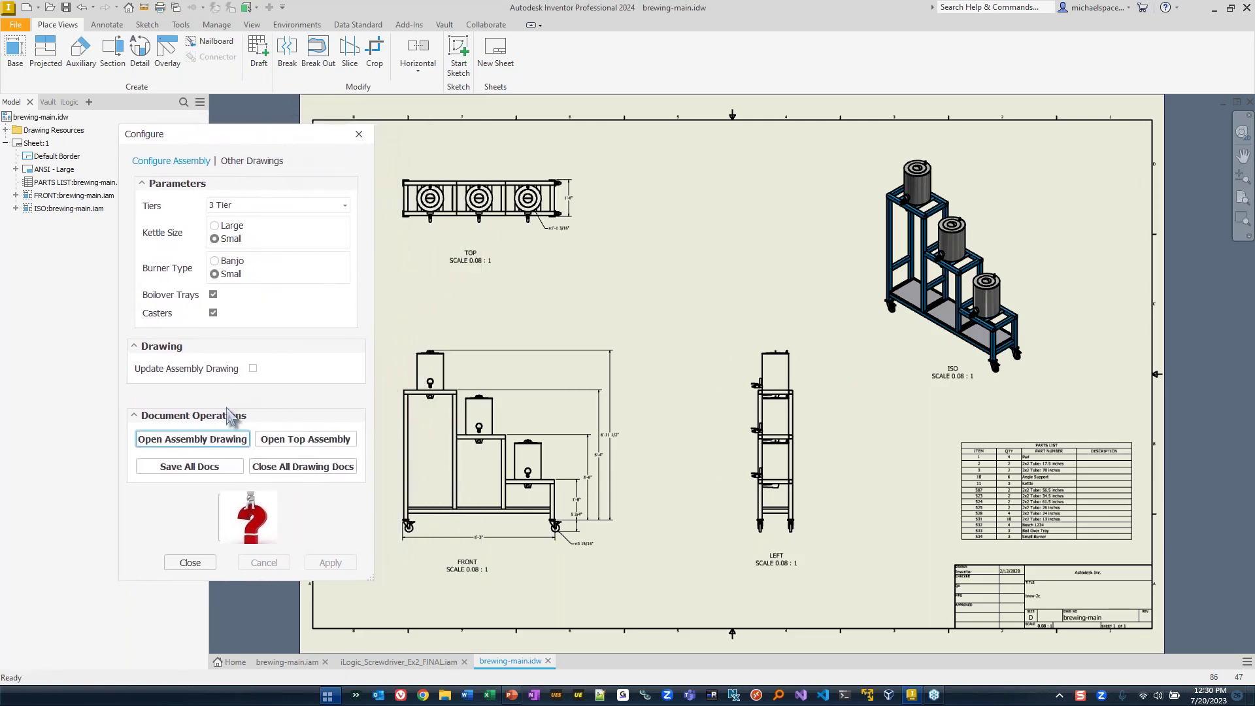
Save all documents and close all drawing documents using the Configure form's document operations.
{"action": "left_click", "coordinate": [199, 468]}
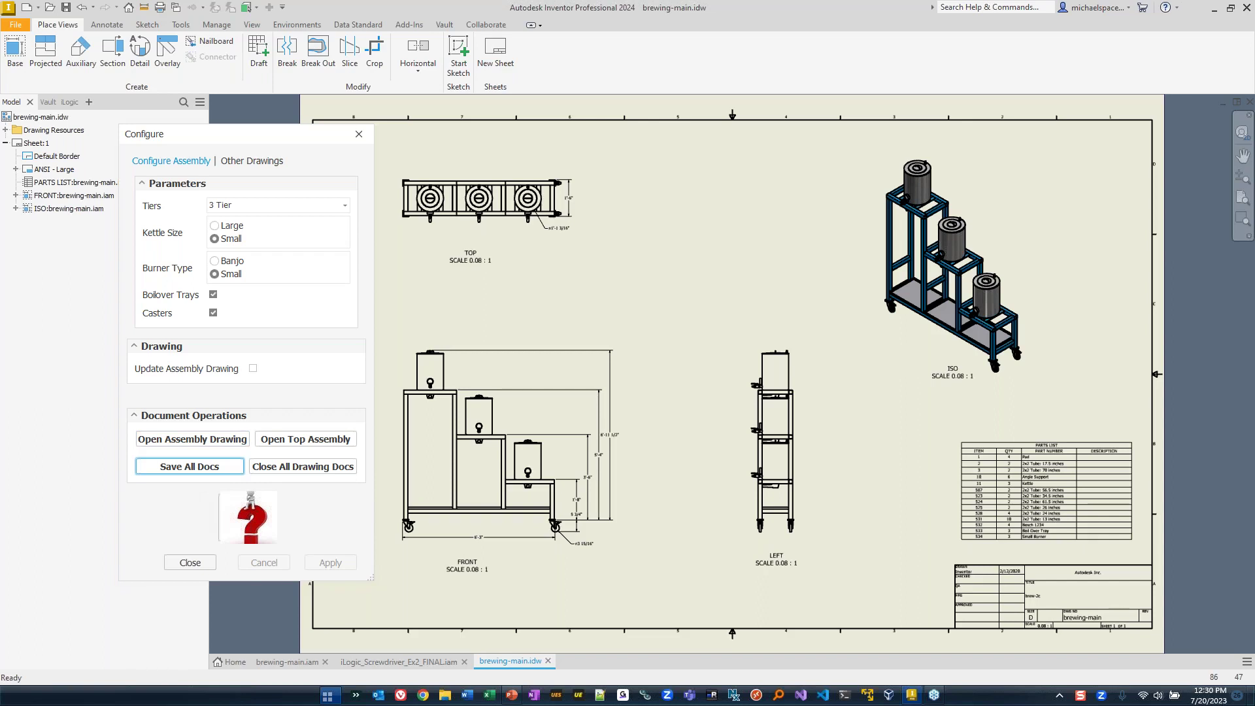
{"action": "left_click", "coordinate": [331, 468]}
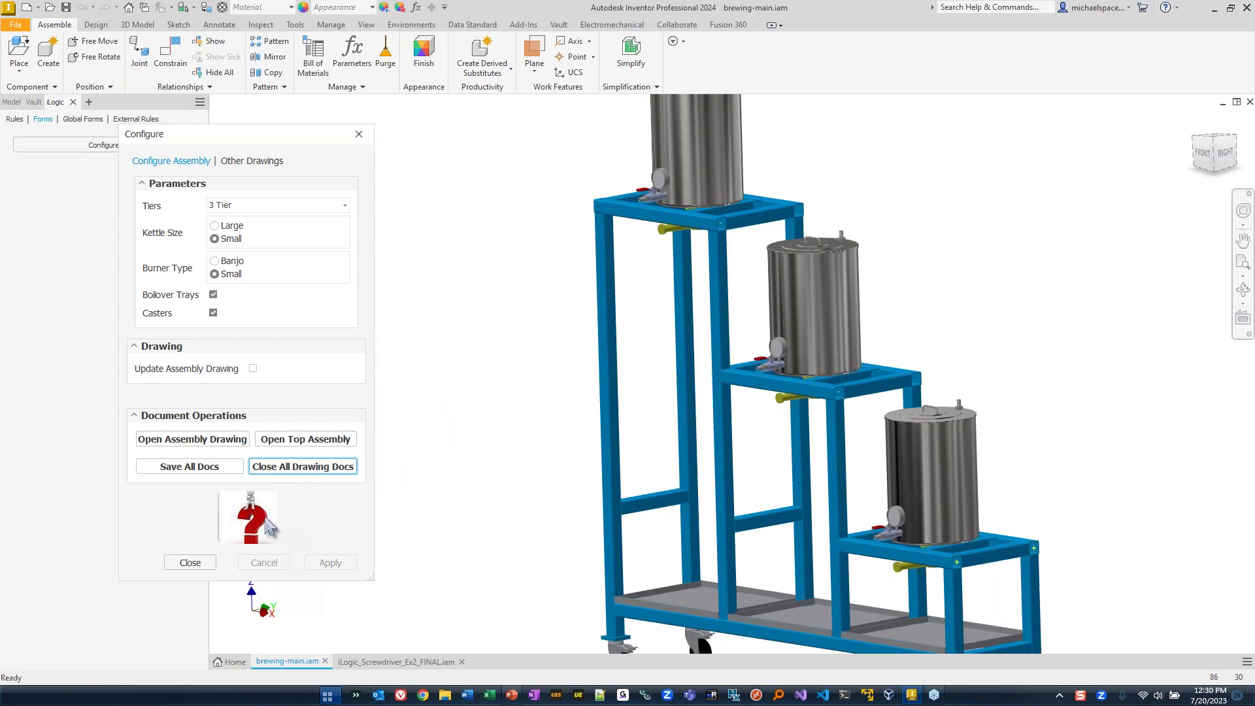
Open the sample's Readme file from the form, read through its description, form options and rules, and close it.
{"action": "left_click", "coordinate": [253, 513]}
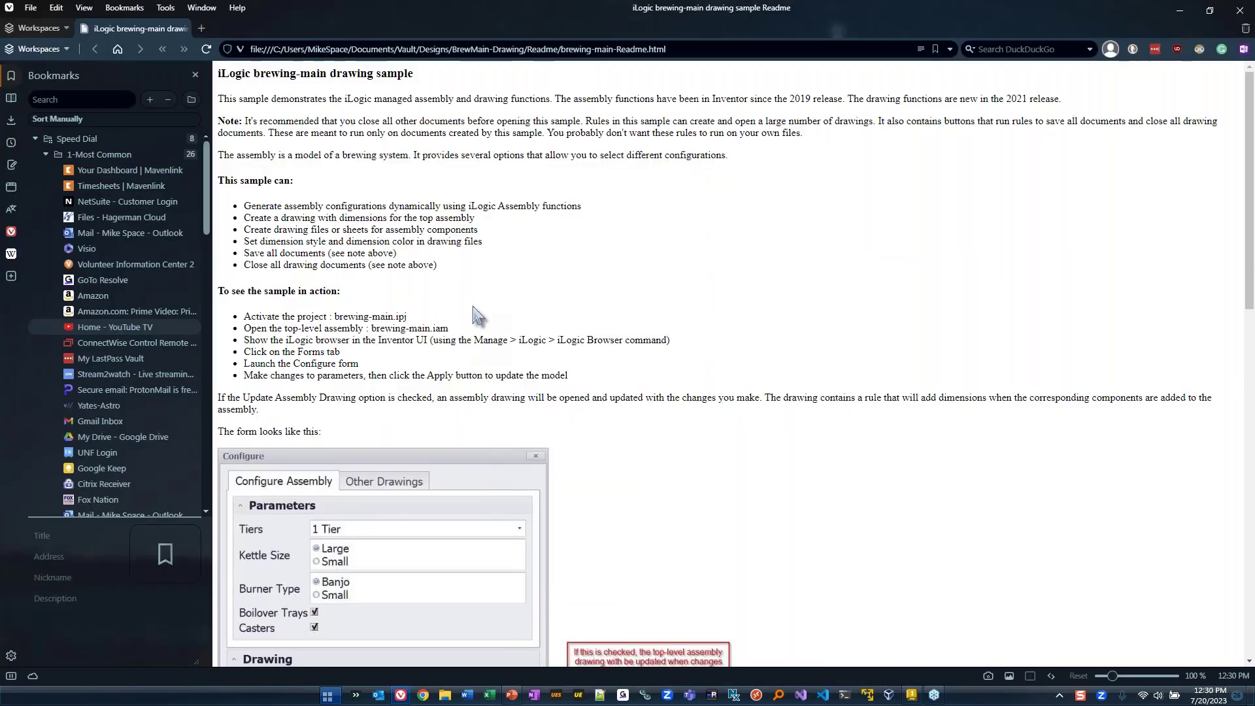
{"action": "left_click_drag", "start_coordinate": [217, 98], "coordinate": [654, 186]}
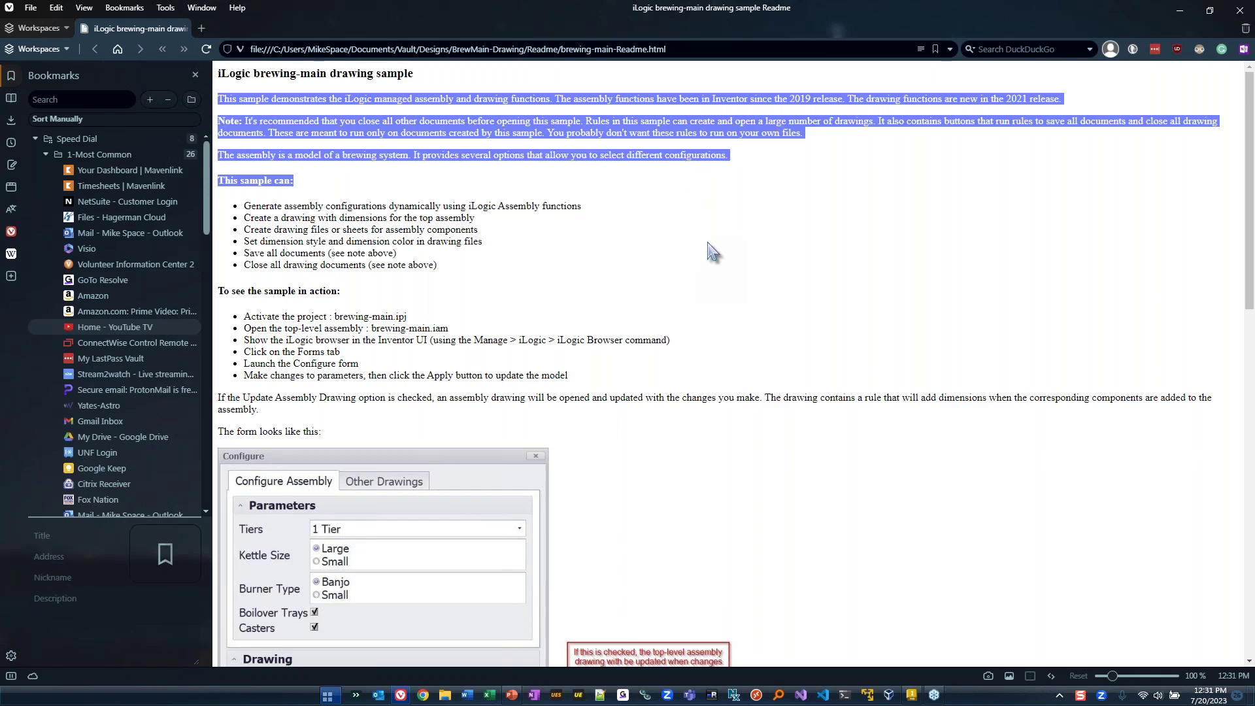
{"action": "scroll", "coordinate": [706, 247], "scroll_direction": "down", "scroll_amount": 2}
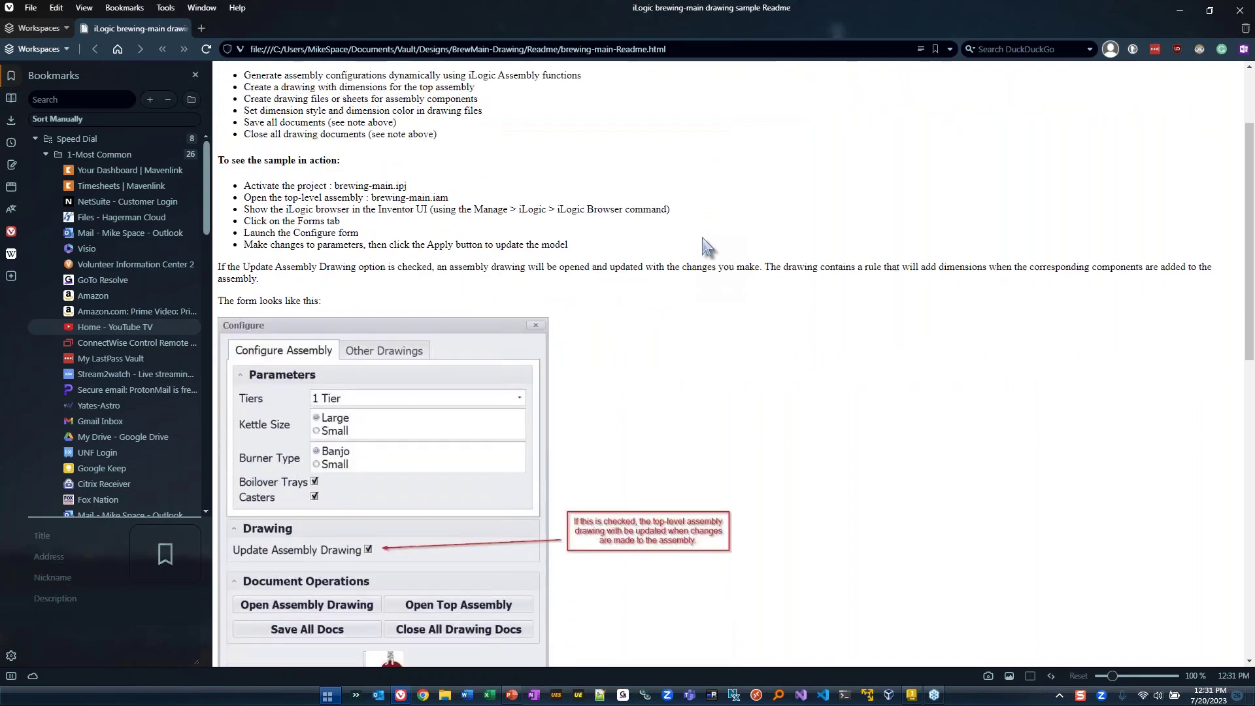
{"action": "scroll", "coordinate": [706, 247], "scroll_direction": "down", "scroll_amount": 9}
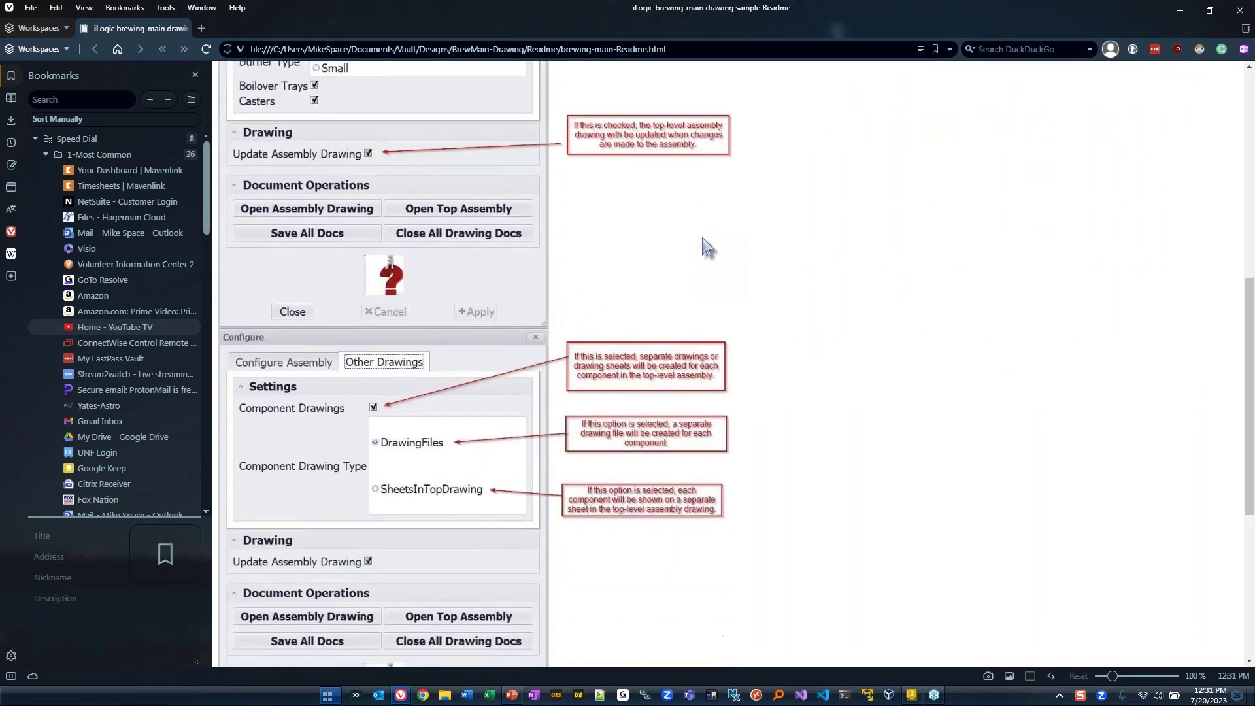
{"action": "scroll", "coordinate": [706, 247], "scroll_direction": "down", "scroll_amount": 3}
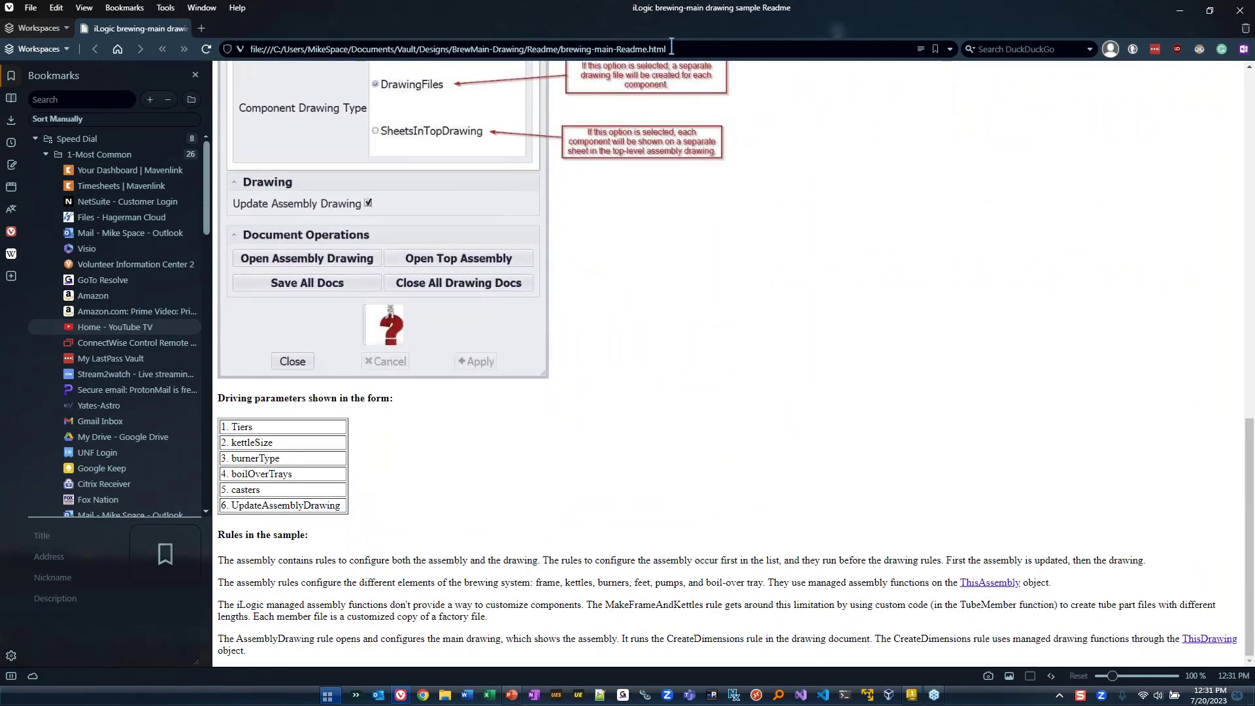
{"action": "left_click", "coordinate": [1240, 10]}
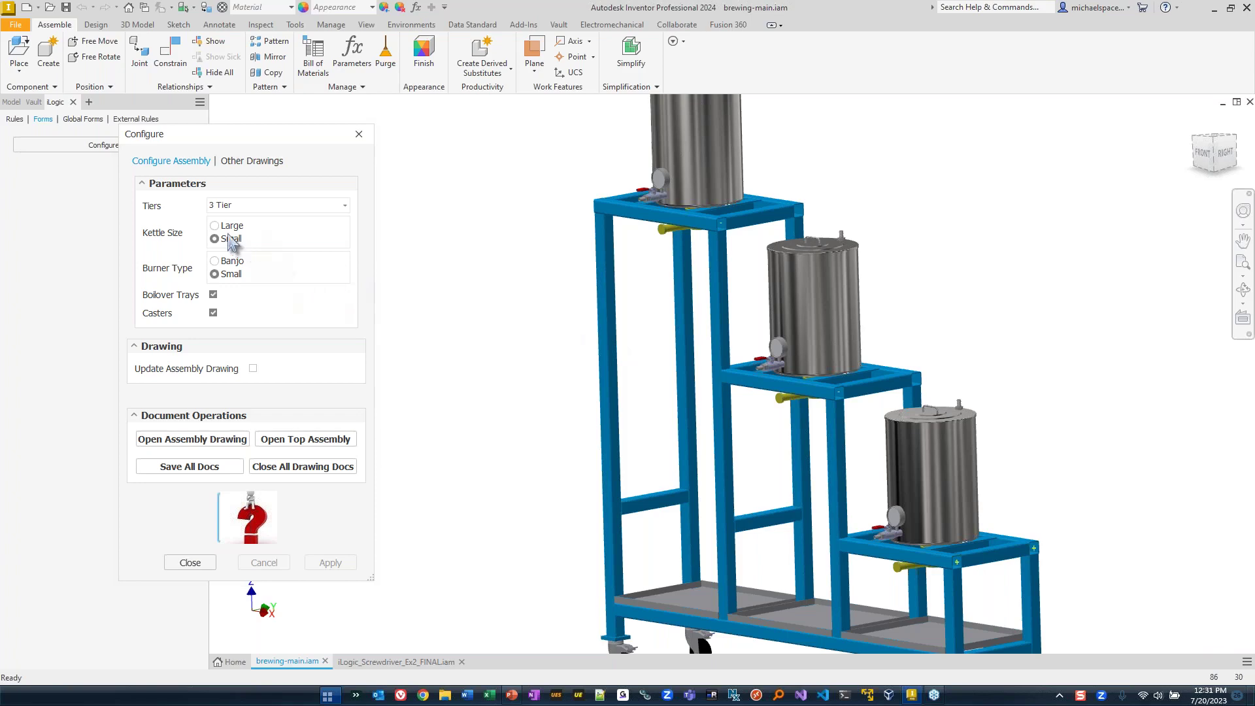
Apply Large kettle size and Banjo burner type to the brewing assembly, and close the Configure form after viewing the model.
{"action": "left_click", "coordinate": [220, 226]}
{"action": "left_click", "coordinate": [230, 261]}
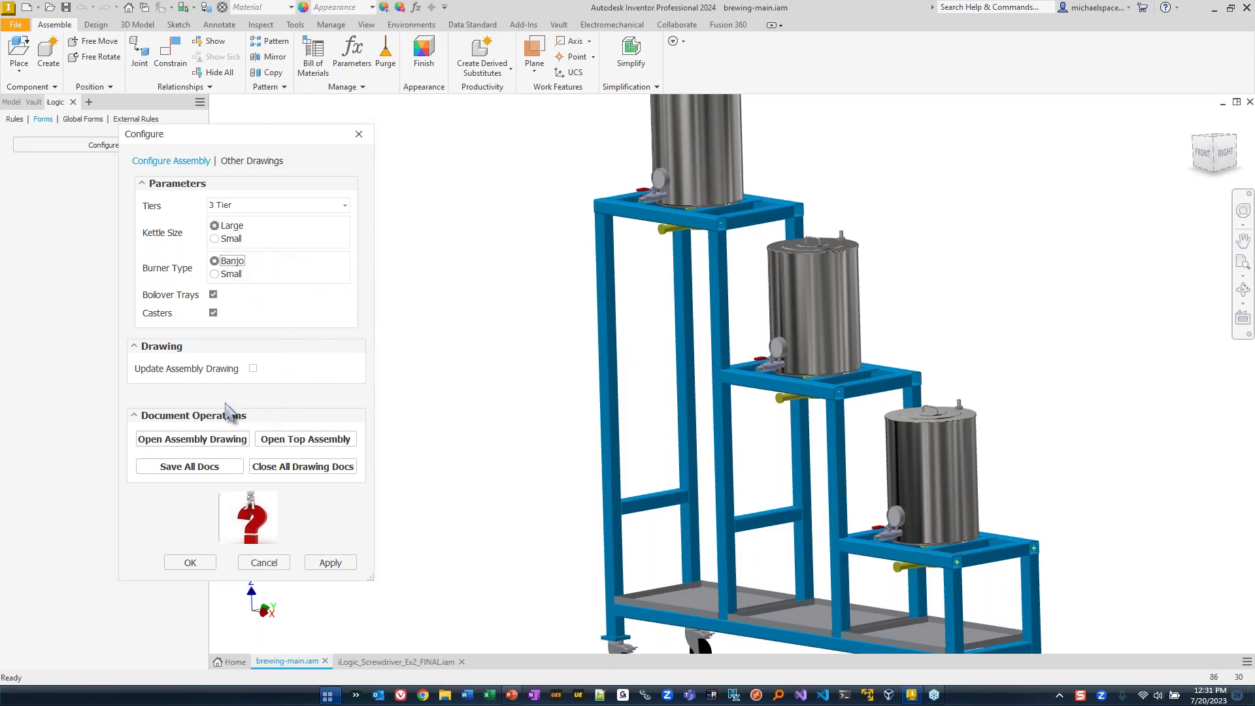
{"action": "left_click", "coordinate": [338, 566]}
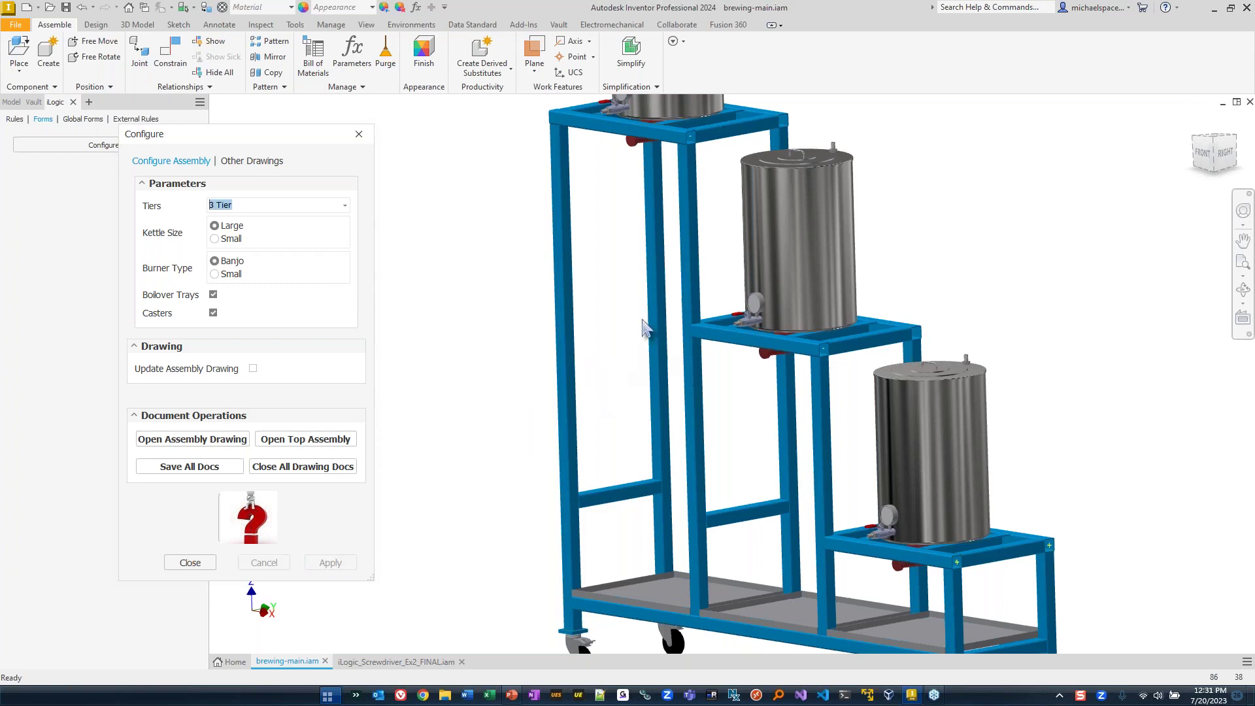
{"action": "middle_click_drag", "start_coordinate": [758, 373], "coordinate": [745, 386]}
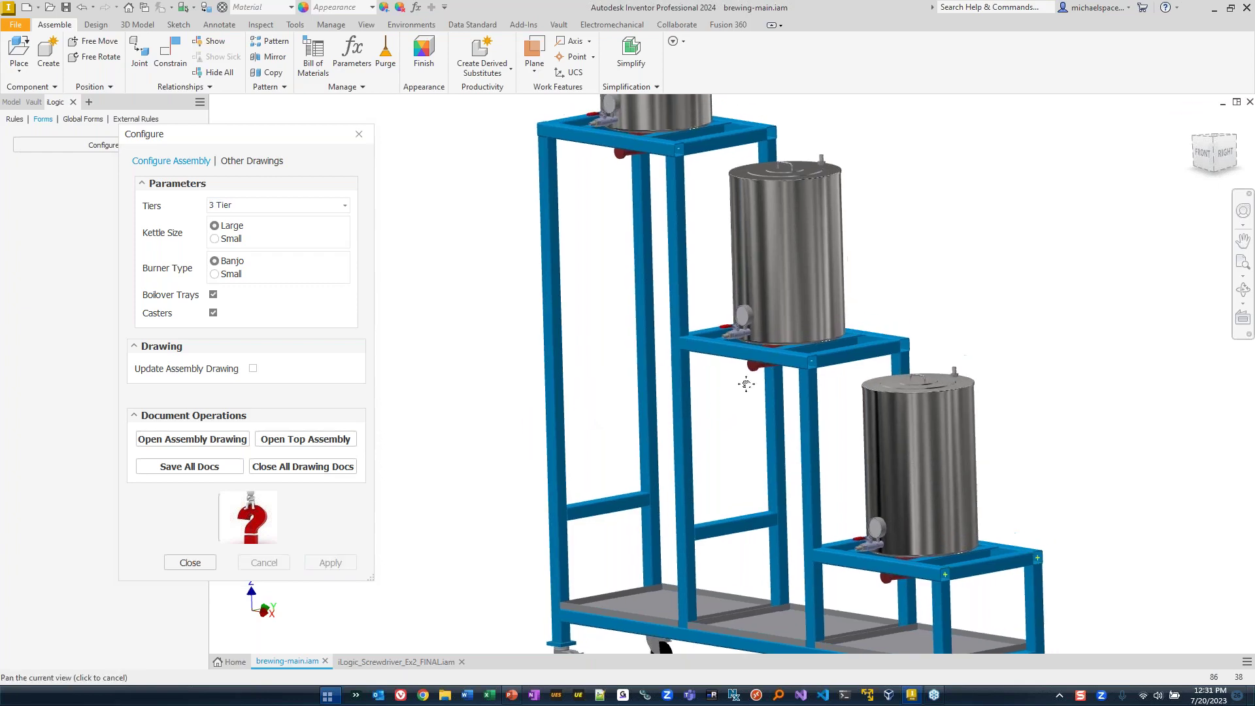
{"action": "scroll", "coordinate": [746, 382], "scroll_direction": "down", "scroll_amount": 3}
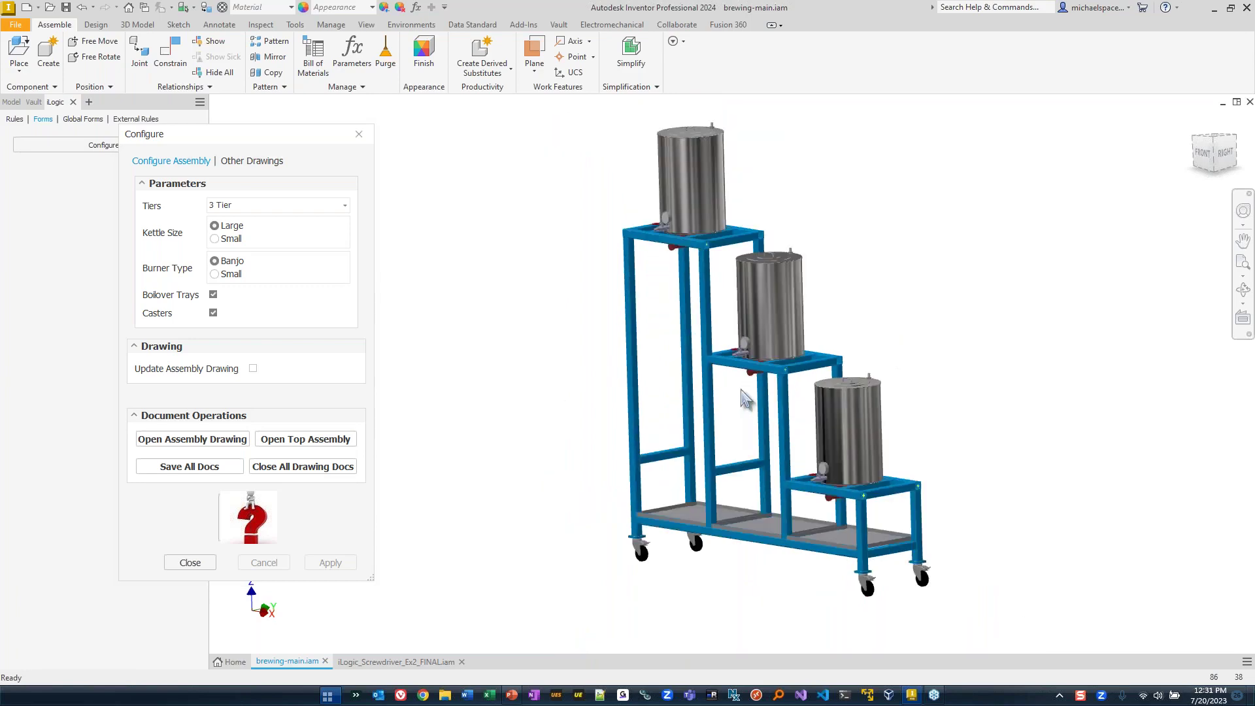
{"action": "left_click_drag", "start_coordinate": [253, 138], "coordinate": [351, 116]}
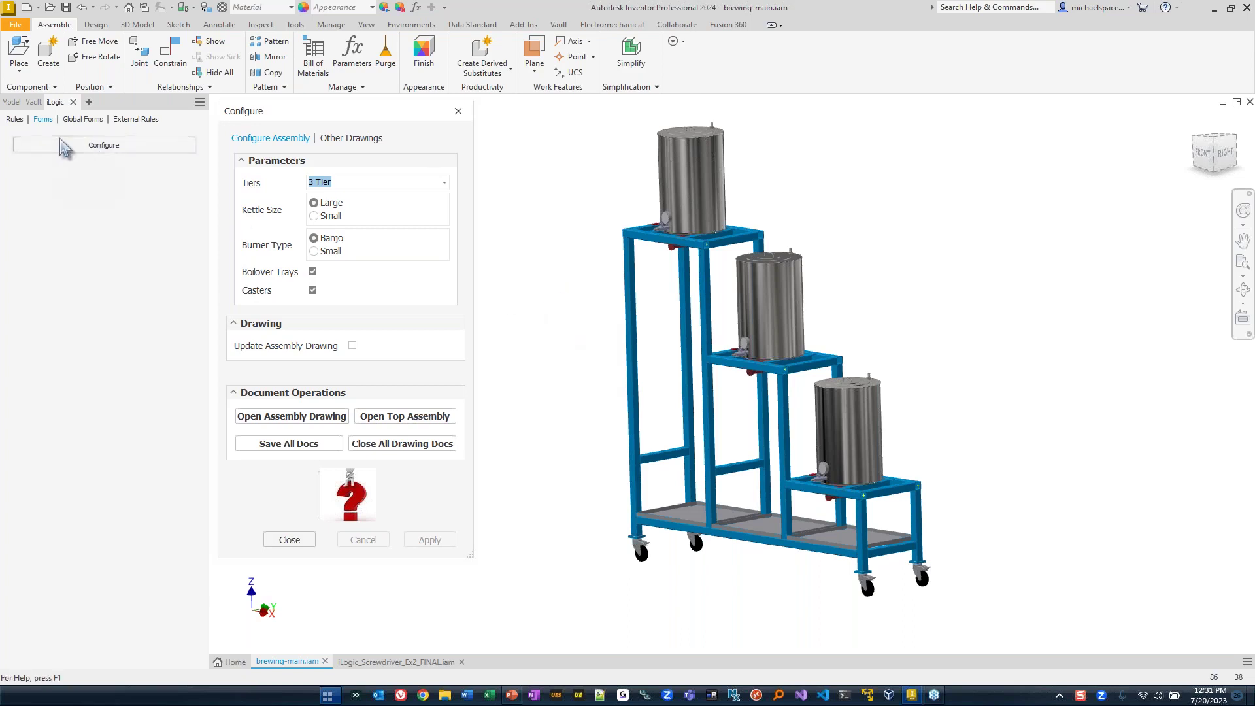
{"action": "left_click", "coordinate": [458, 112]}
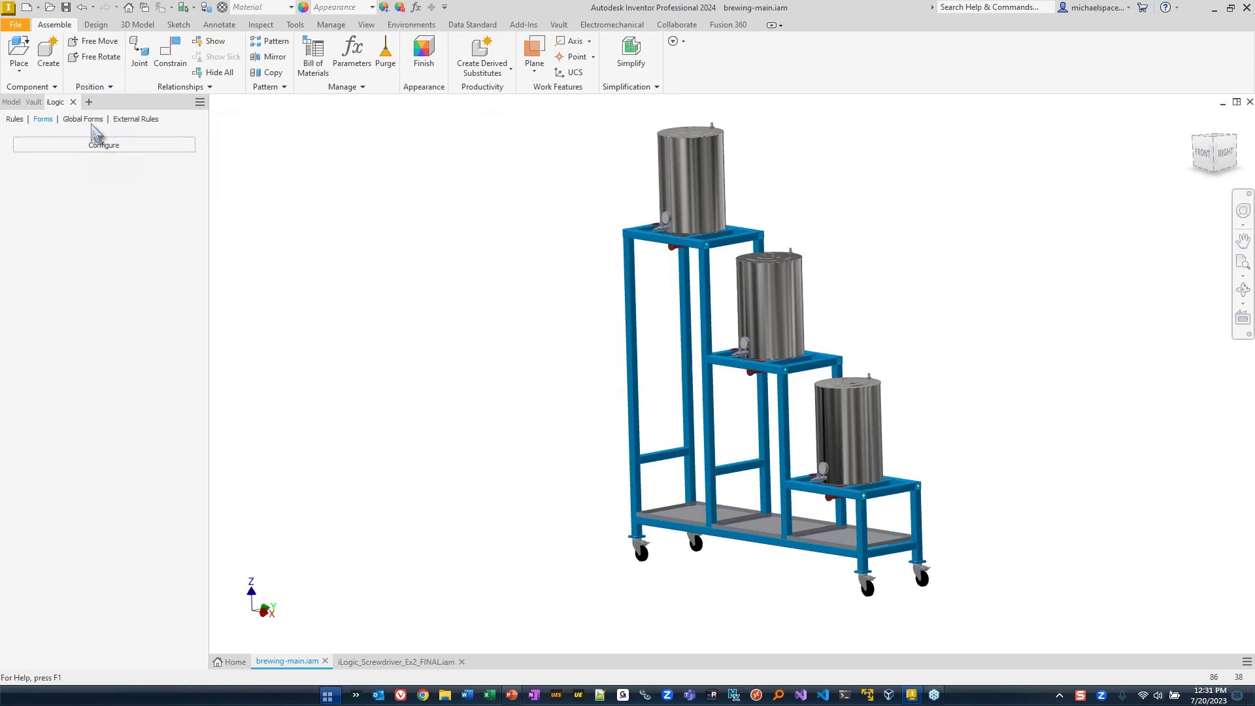
Open the ConvertTierTextToNumber rule of brewing-main.iam and review its If/Else code assigning nTiers from the Tiers value.
{"action": "left_click", "coordinate": [15, 119]}
{"action": "double_click", "coordinate": [77, 152]}
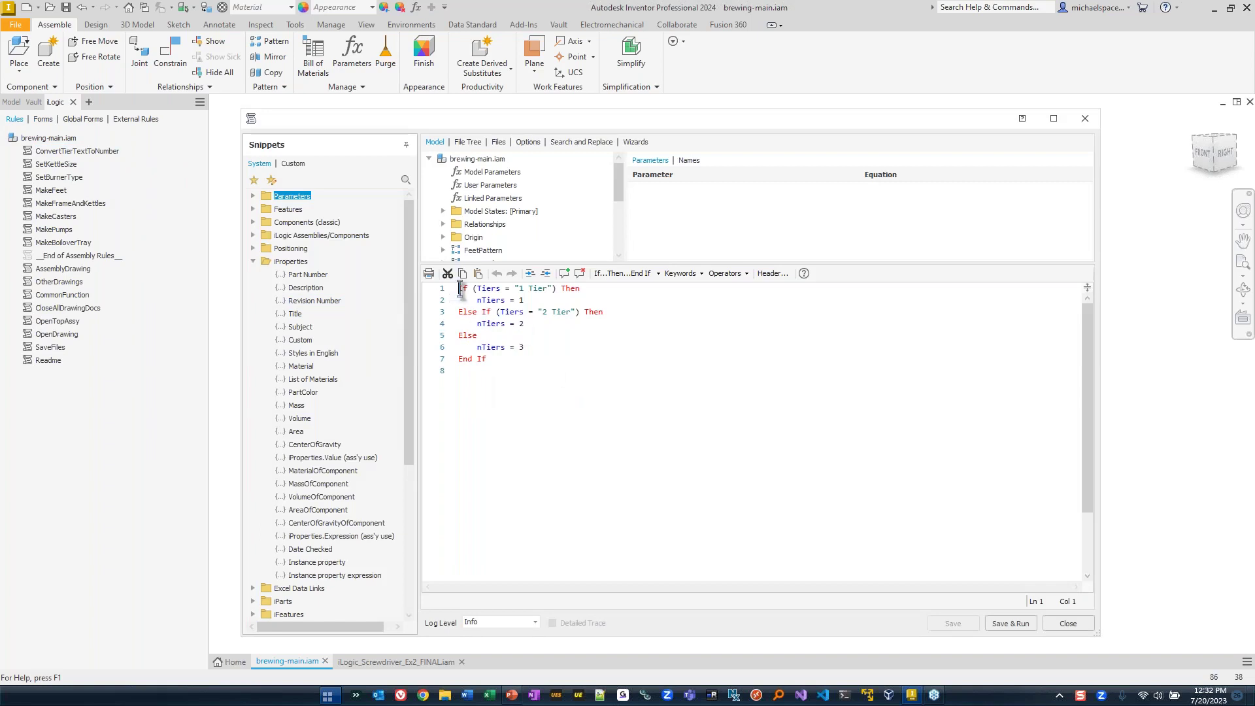
{"action": "left_click_drag", "start_coordinate": [460, 288], "coordinate": [651, 382]}
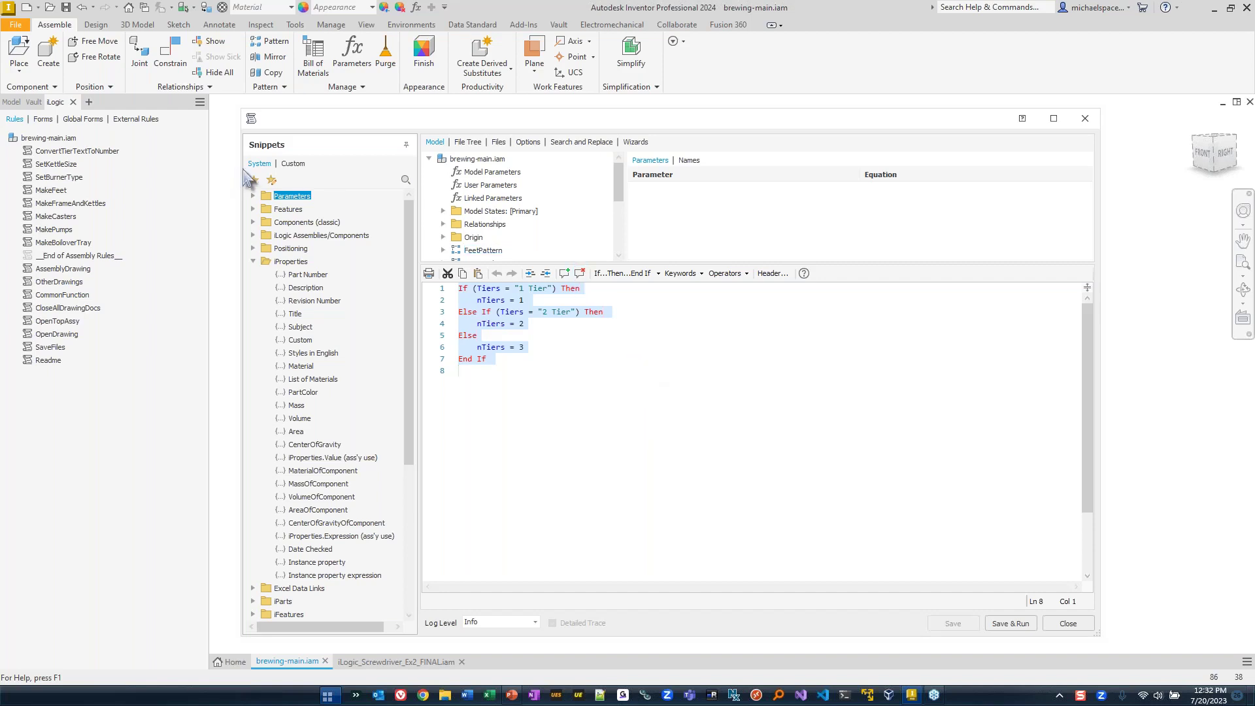
Examine the system snippet categories and the custom My Snippets collection, previewing the Text File Create snippet.
{"action": "left_click", "coordinate": [253, 262]}
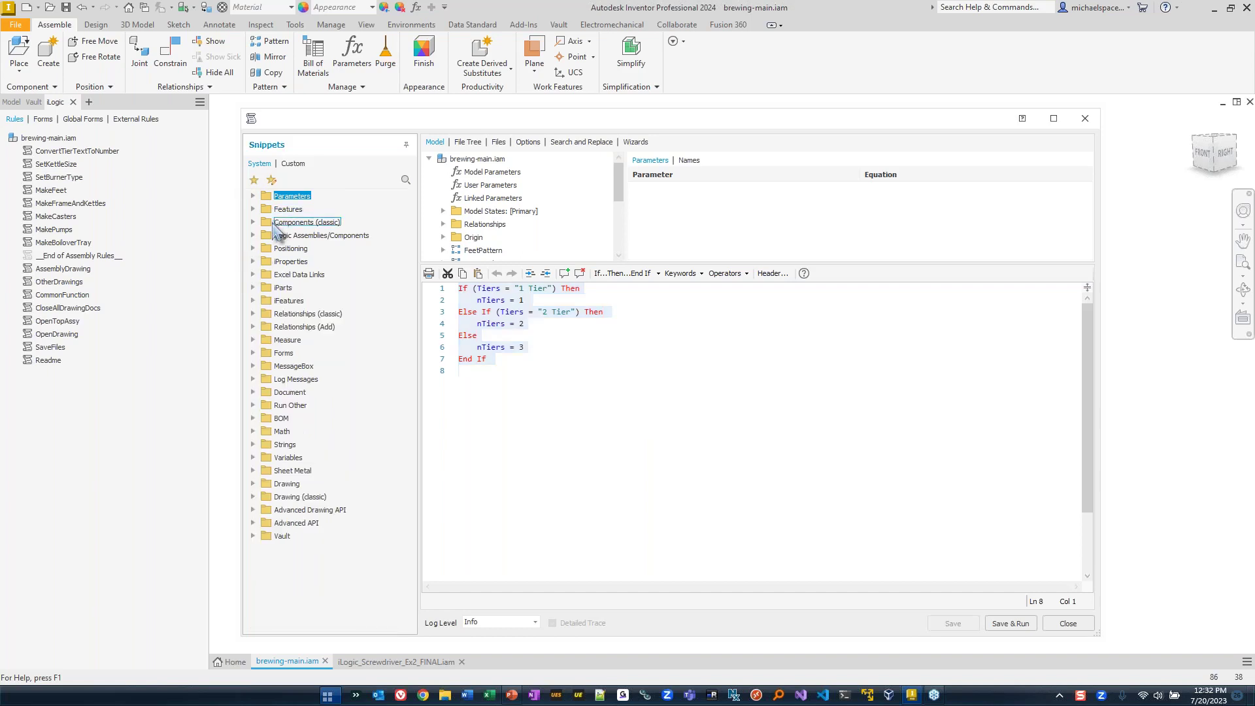
{"action": "left_click", "coordinate": [293, 163]}
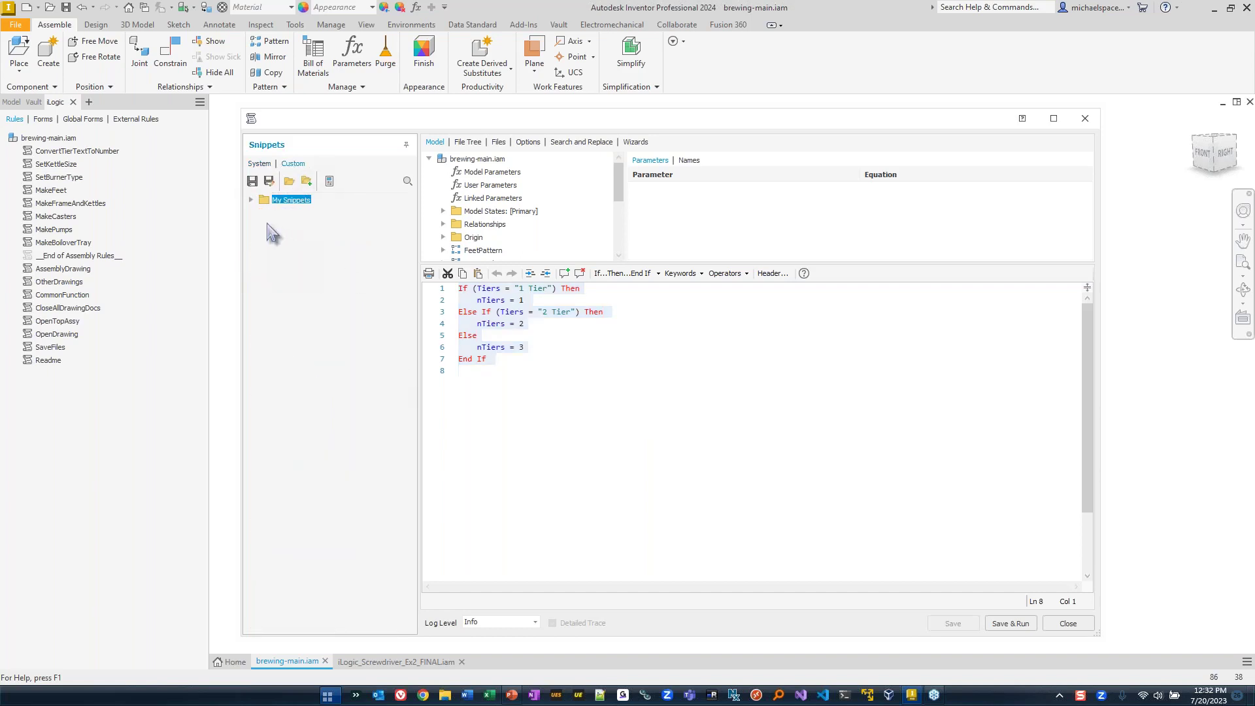
{"action": "left_click", "coordinate": [251, 199]}
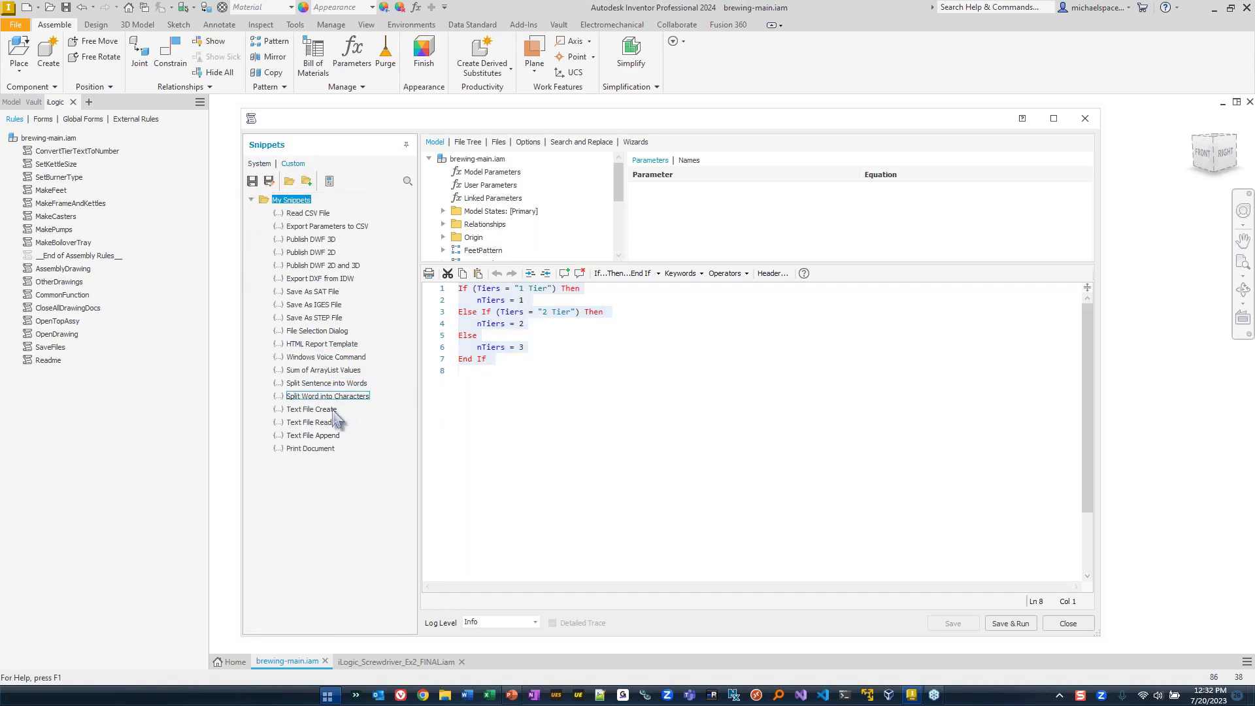
{"action": "mouse_move", "coordinate": [335, 415]}
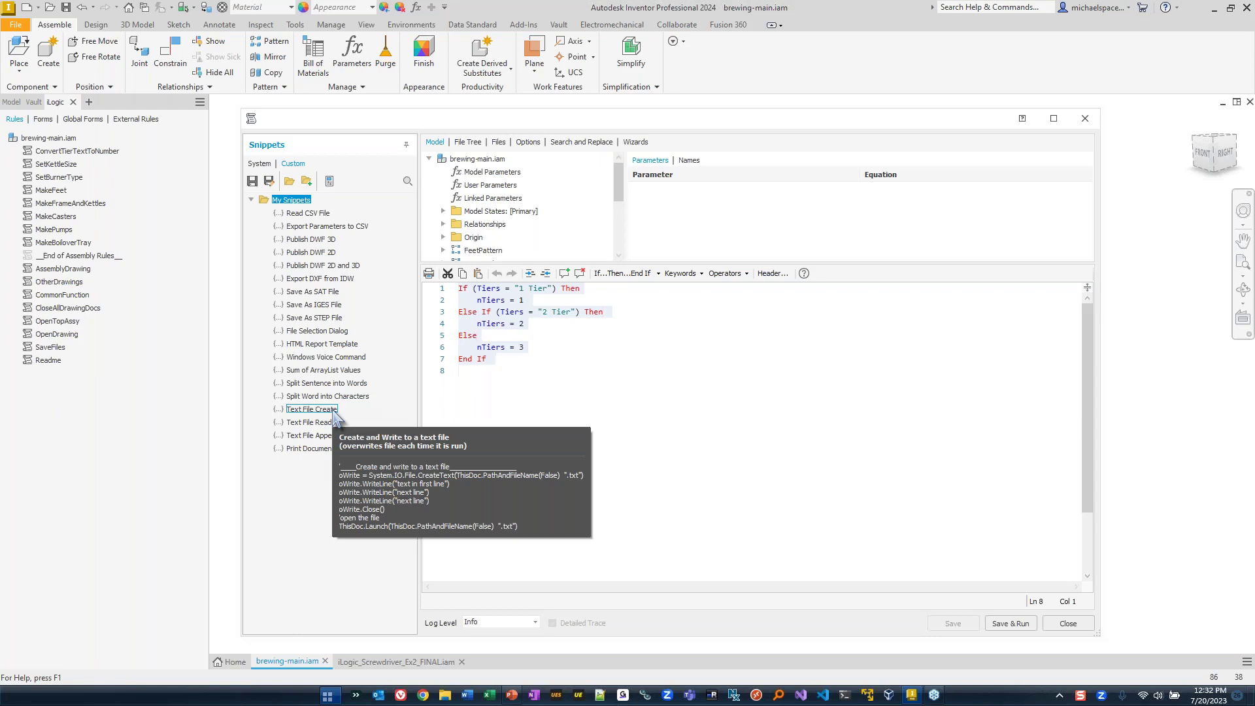
Select the whole tier rule code, view the available editing commands including Capture Snippet, and dismiss them without choosing any.
{"action": "left_click_drag", "start_coordinate": [495, 371], "coordinate": [415, 285]}
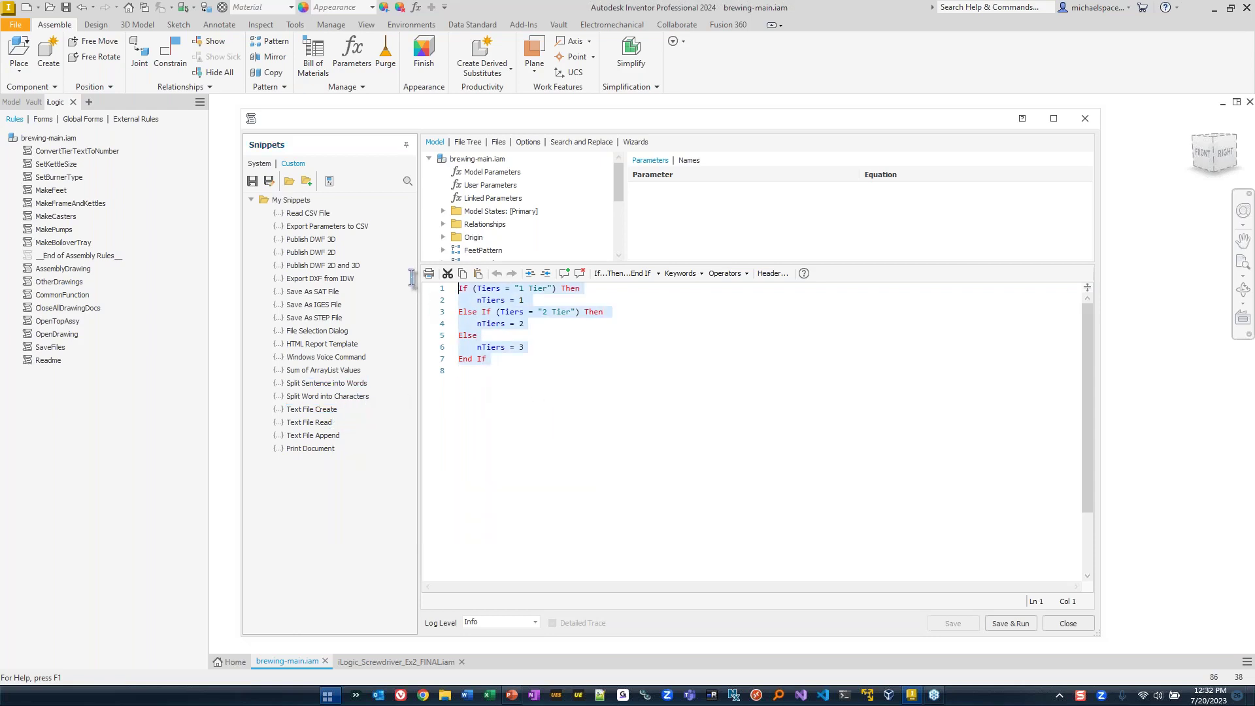
{"action": "right_click", "coordinate": [482, 308]}
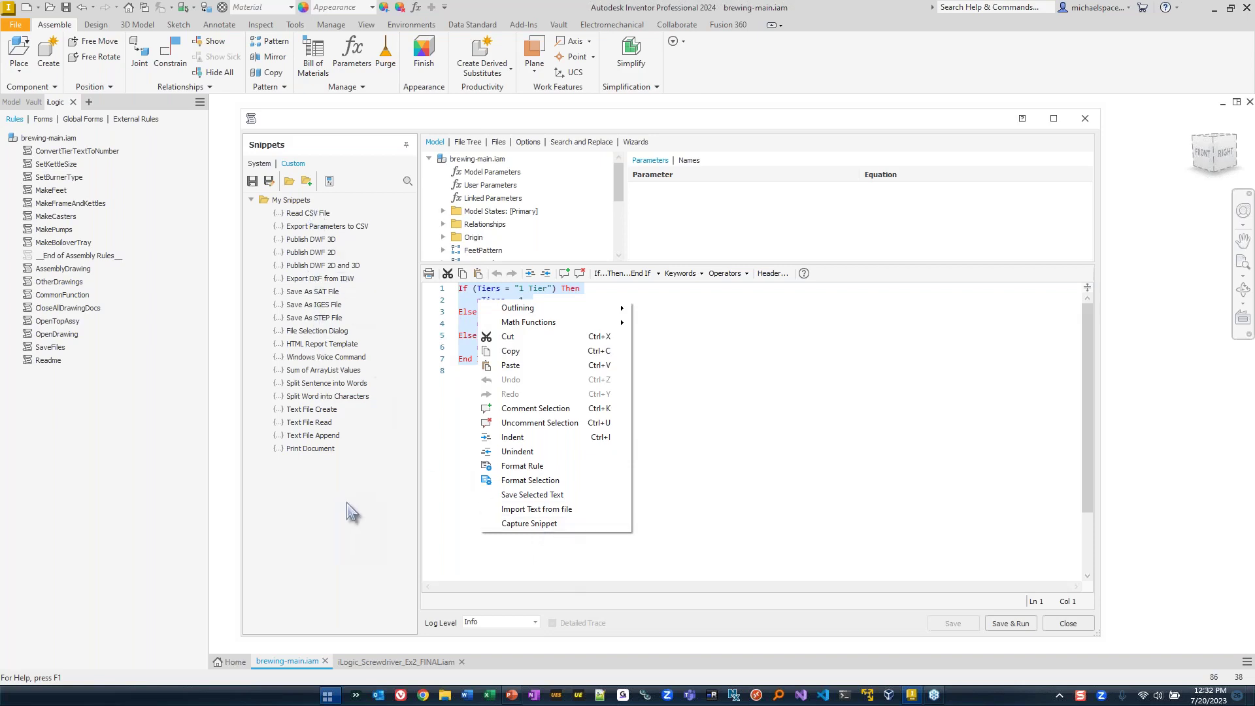
{"action": "left_click", "coordinate": [506, 566]}
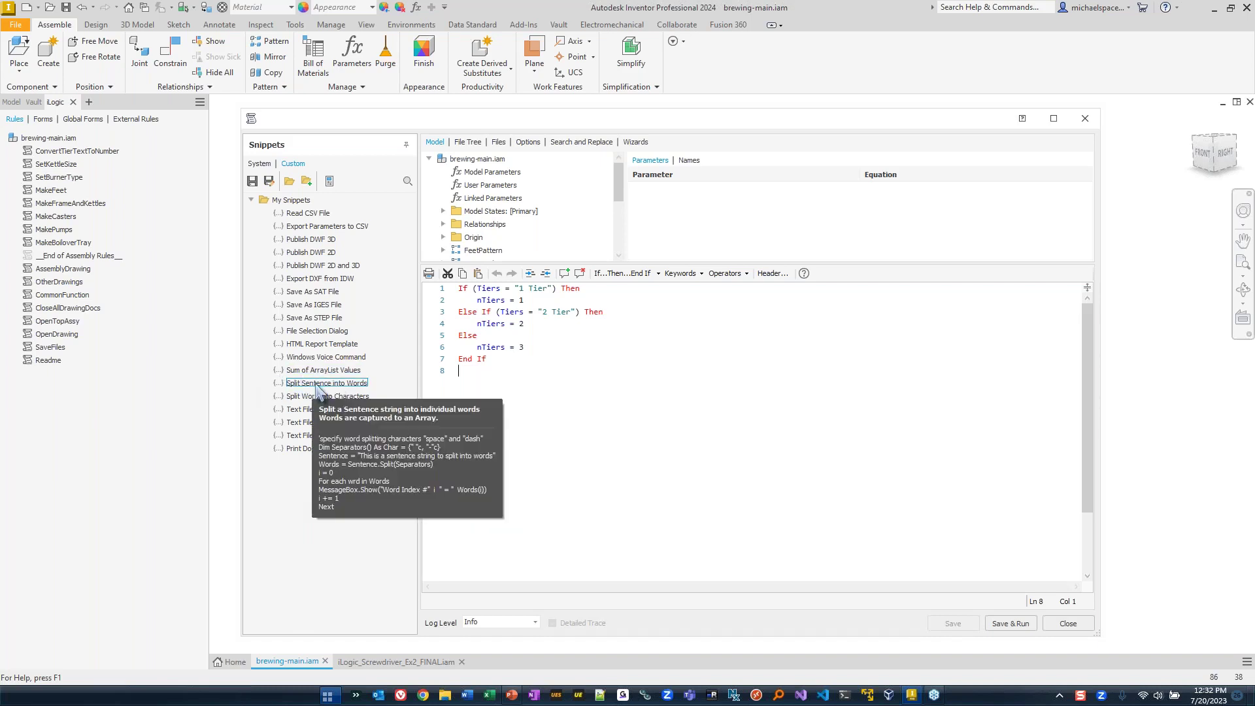
Insert the Split Sentence into Words snippet below the tier code, delete it again, and close the rule without saving.
{"action": "double_click", "coordinate": [316, 385]}
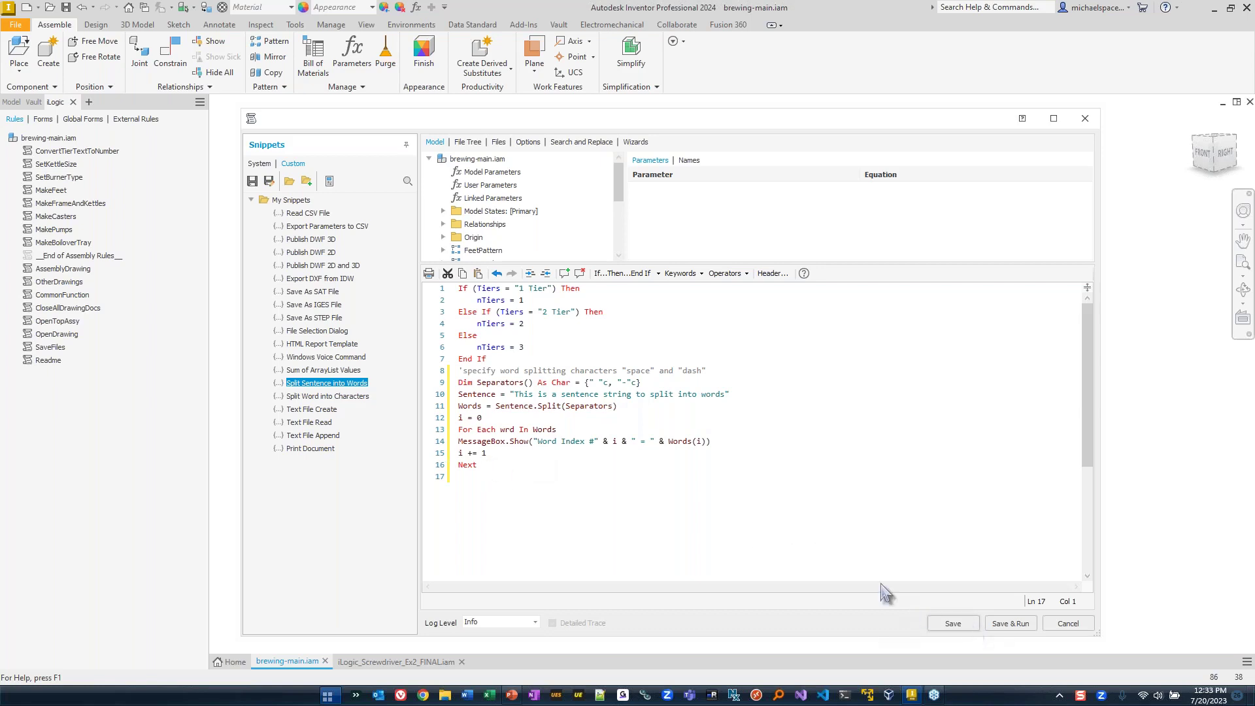
{"action": "left_click_drag", "start_coordinate": [625, 476], "coordinate": [404, 365]}
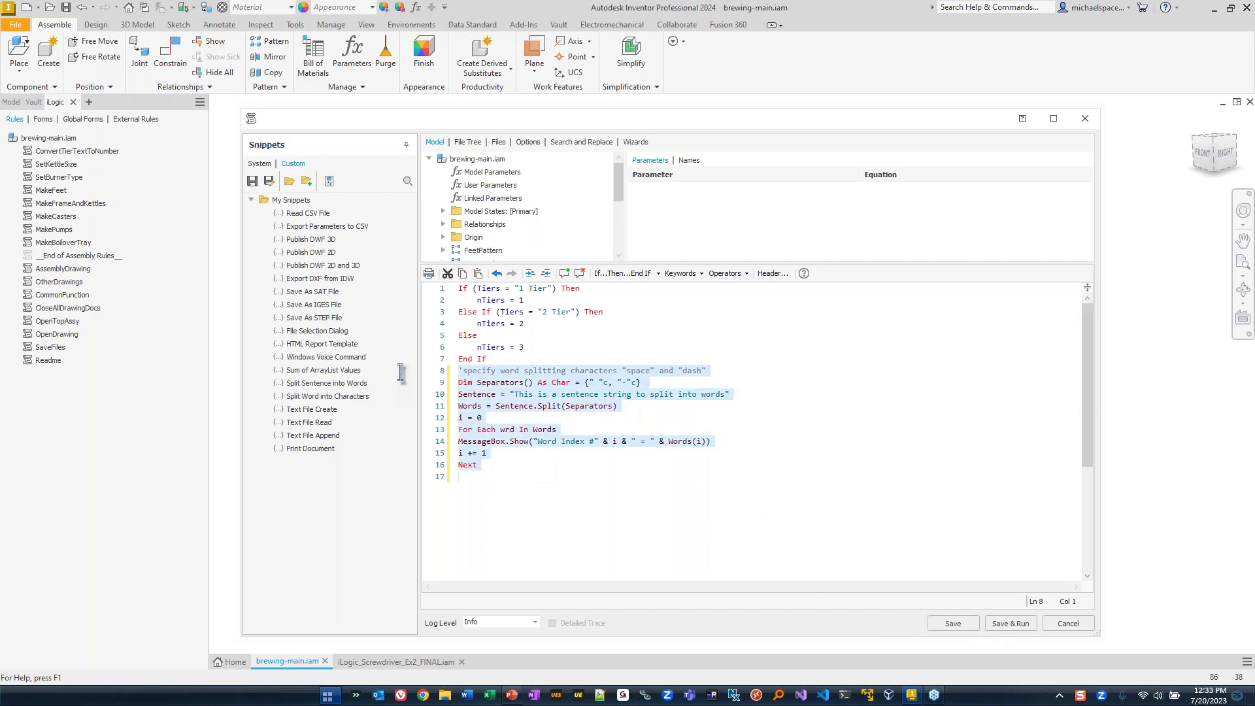
{"action": "key", "text": "Delete"}
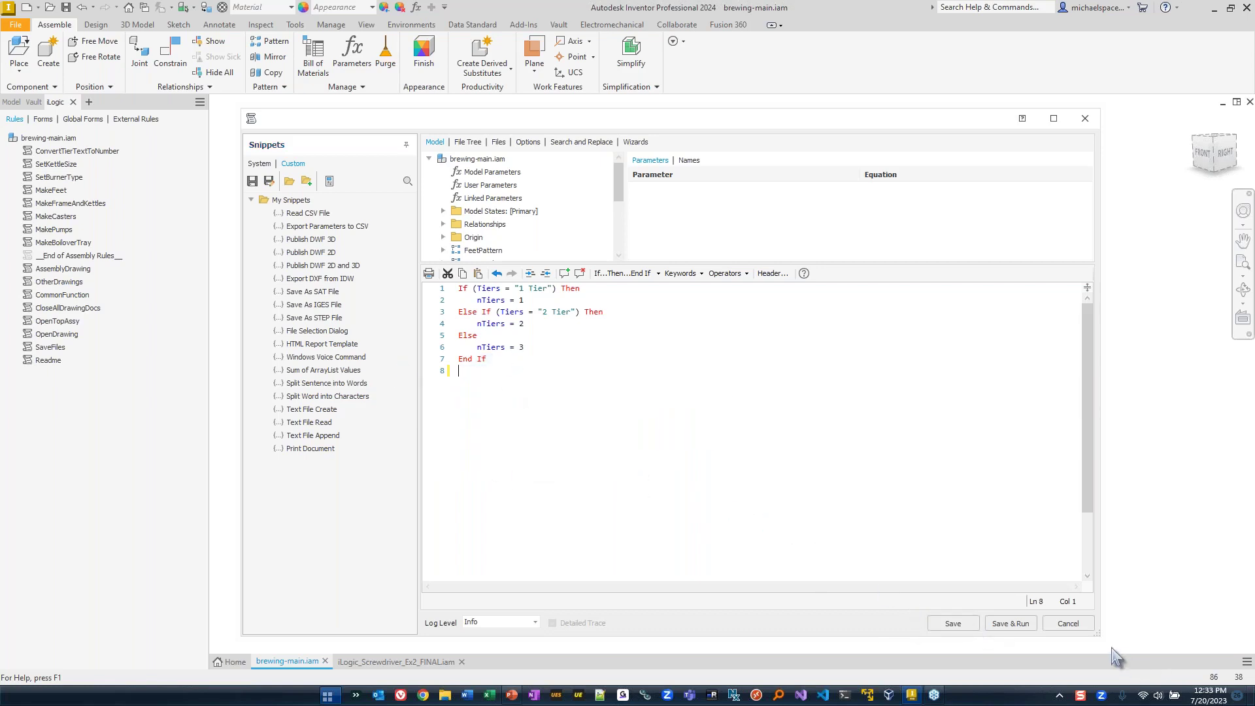
{"action": "left_click", "coordinate": [1069, 623]}
Add a new blank iLogic rule to brewing-main.iam.
{"action": "right_click", "coordinate": [96, 396]}
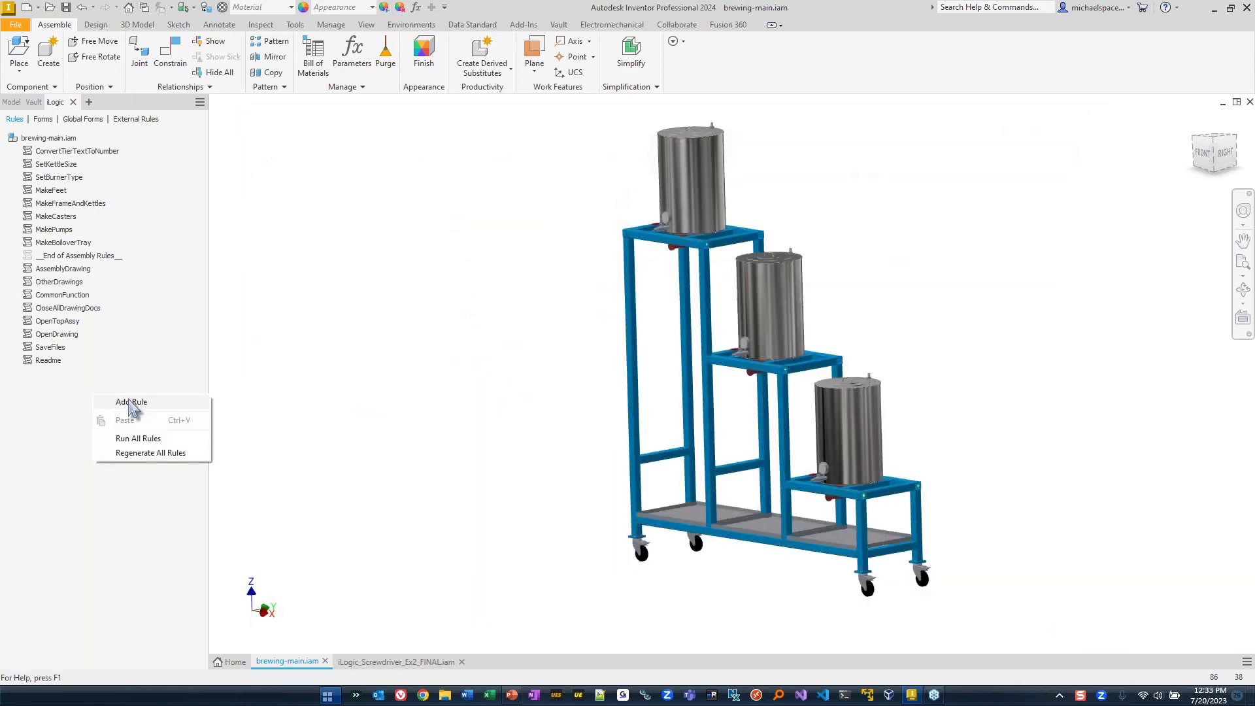
{"action": "left_click", "coordinate": [131, 402]}
{"action": "left_click", "coordinate": [638, 385]}
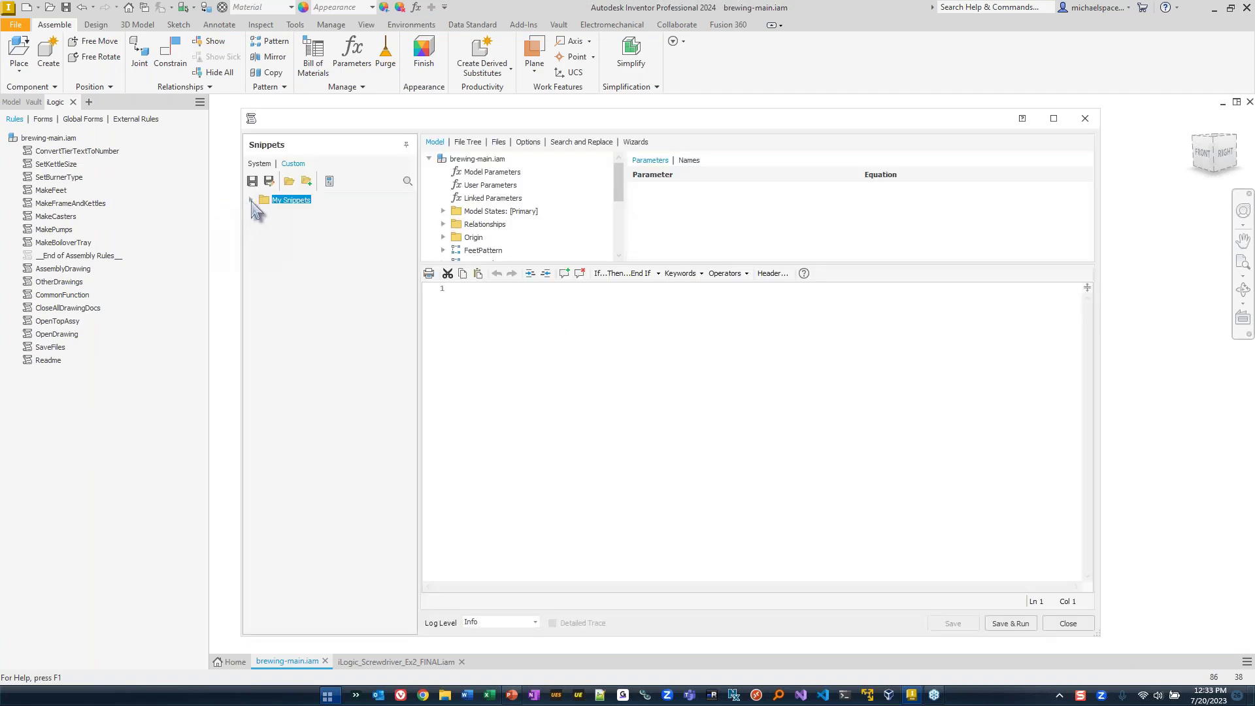
Look through the custom My Snippets entries from Export Parameters to CSV and the Publish DWF snippets to Export DXF from IDW.
{"action": "left_click", "coordinate": [251, 200]}
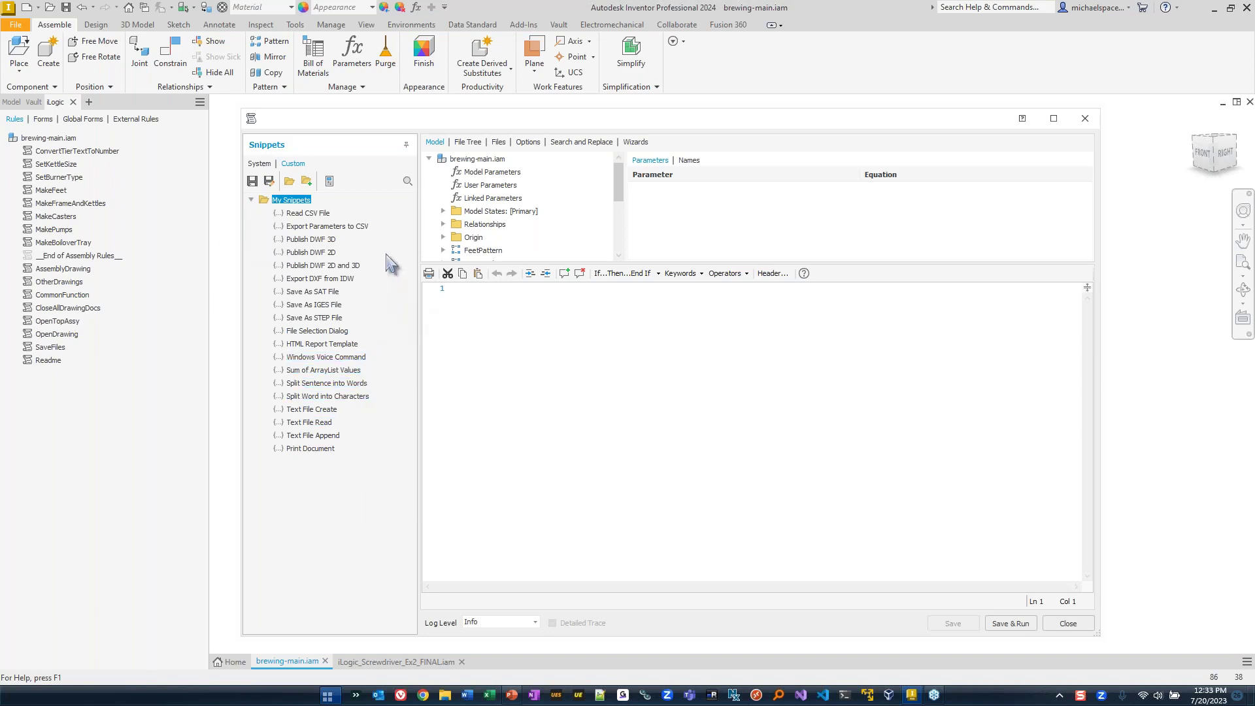
{"action": "left_click", "coordinate": [359, 229]}
{"action": "left_click", "coordinate": [327, 239]}
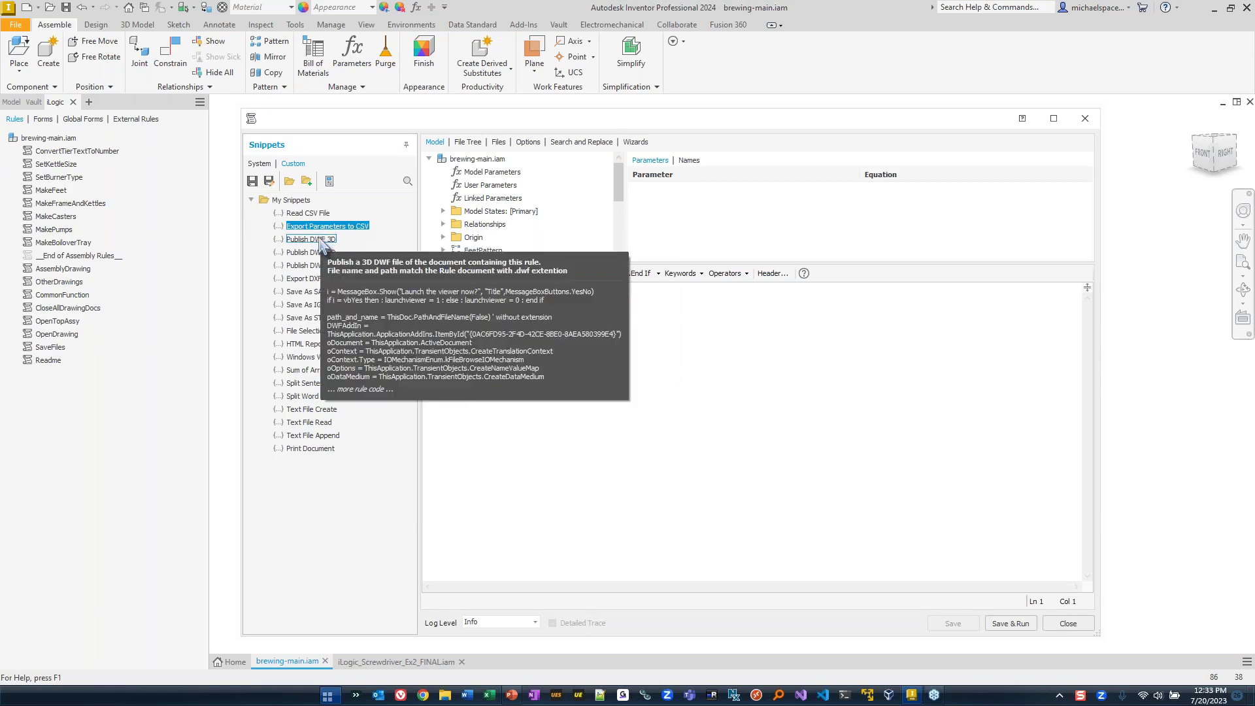
{"action": "left_click", "coordinate": [334, 254]}
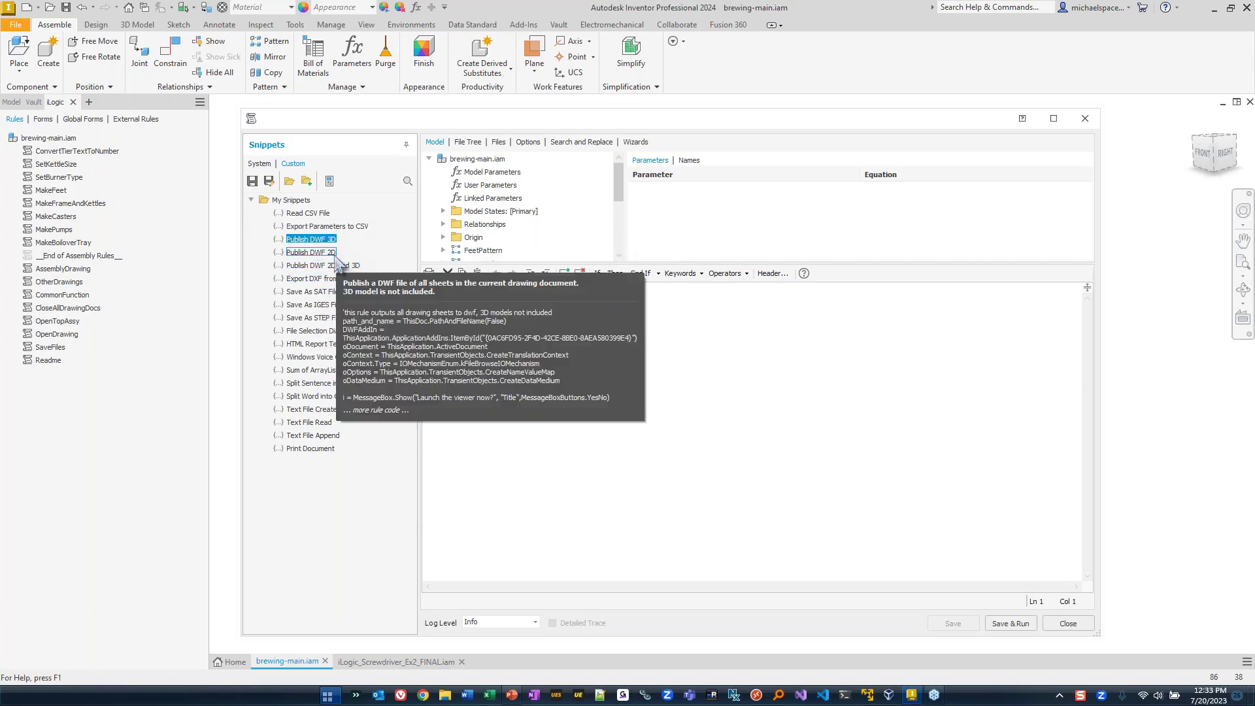
{"action": "left_click", "coordinate": [336, 265]}
{"action": "left_click", "coordinate": [332, 278]}
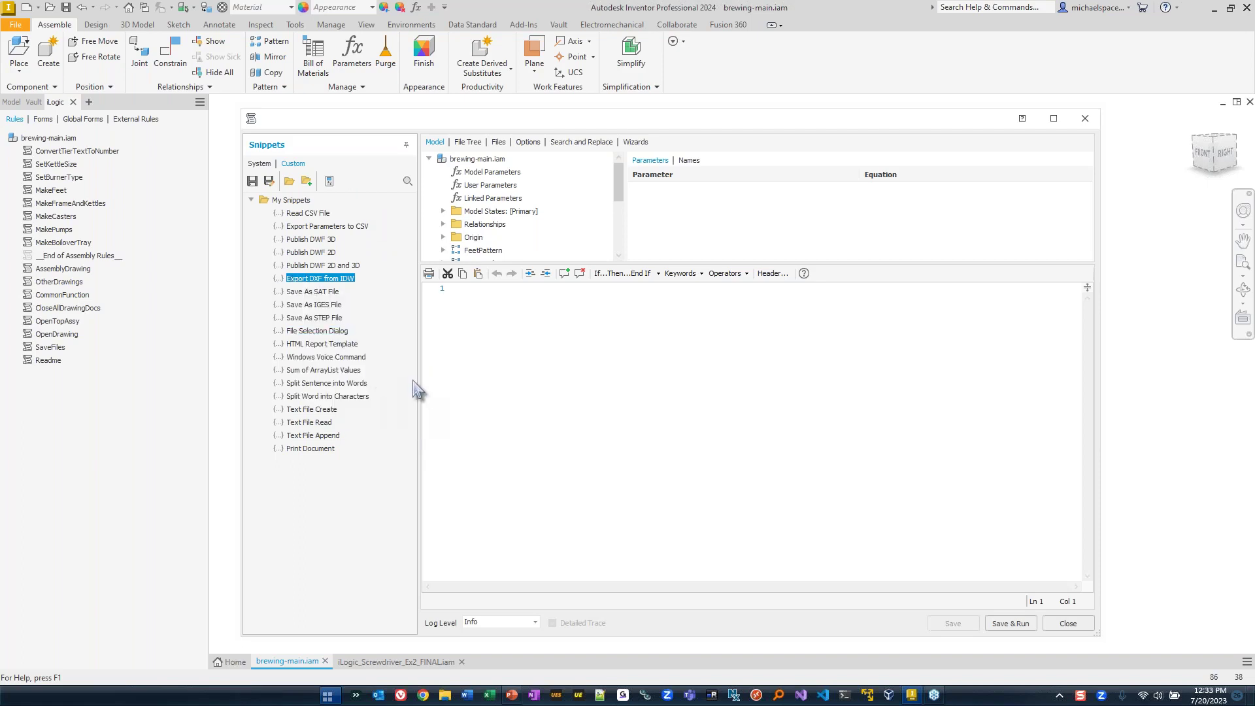
Insert the Export DXF from IDW snippet into the new rule, view its code, and discard the rule unsaved.
{"action": "double_click", "coordinate": [339, 281]}
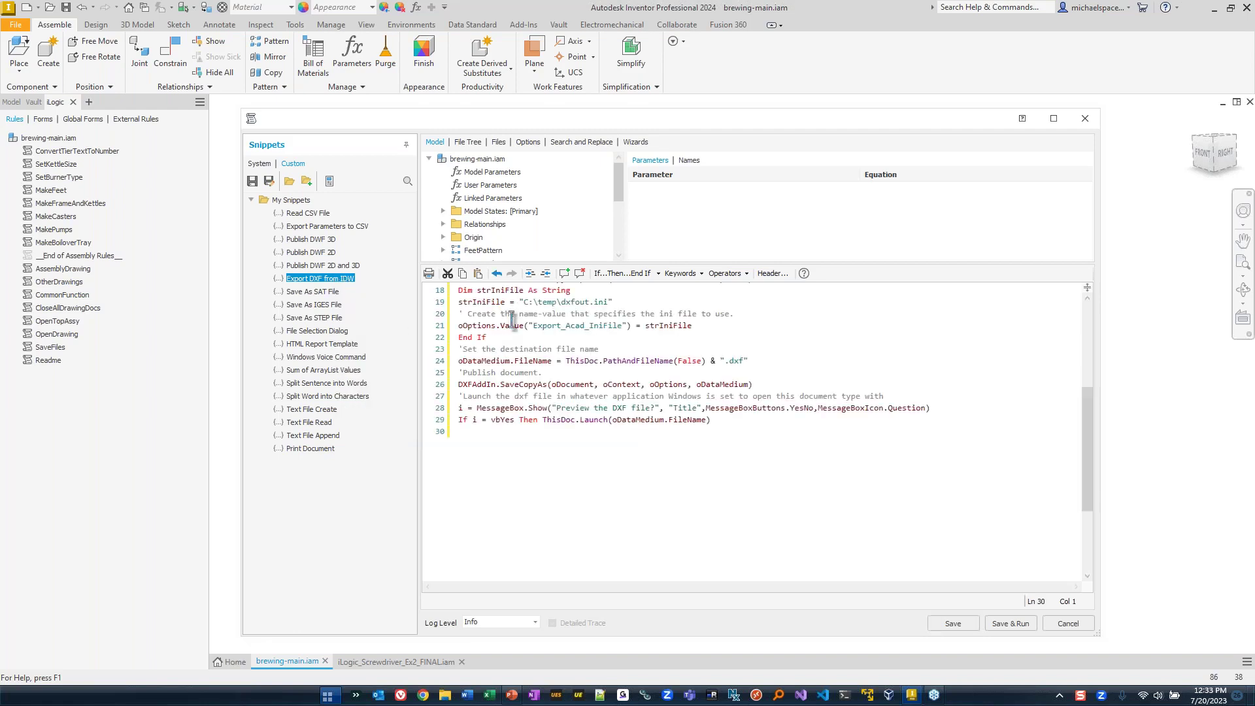
{"action": "left_click", "coordinate": [554, 517]}
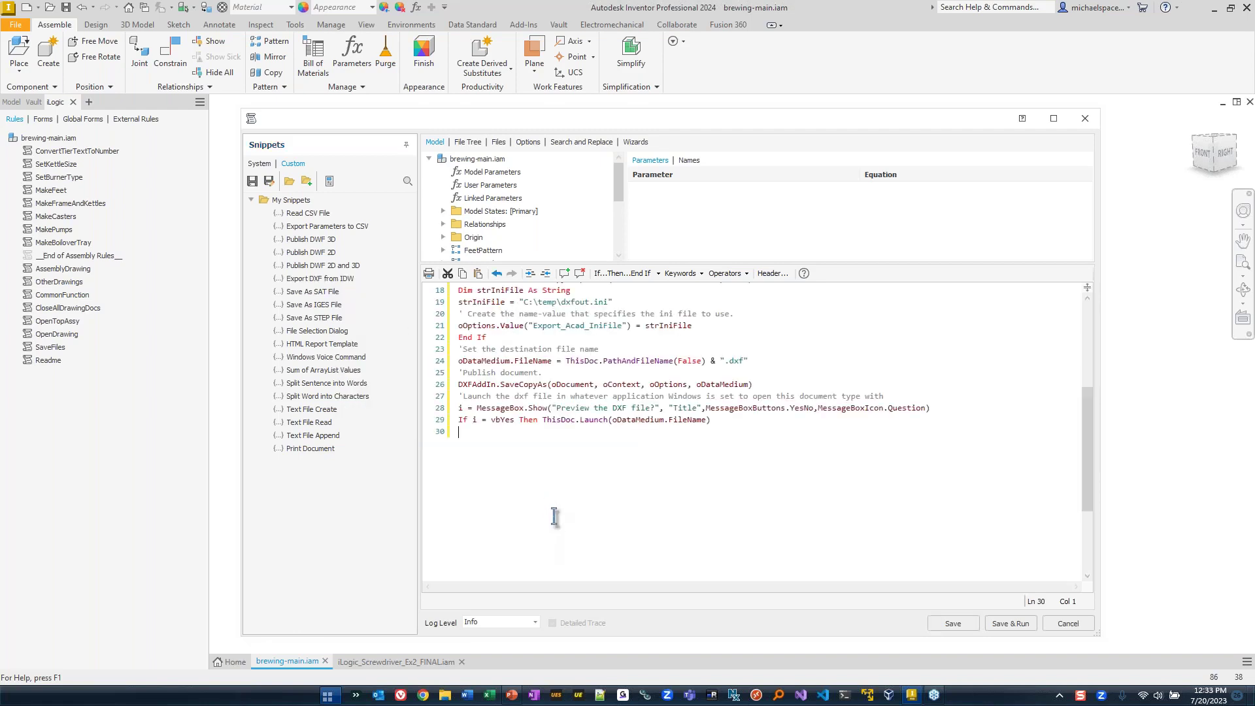
{"action": "mouse_move", "coordinate": [316, 278]}
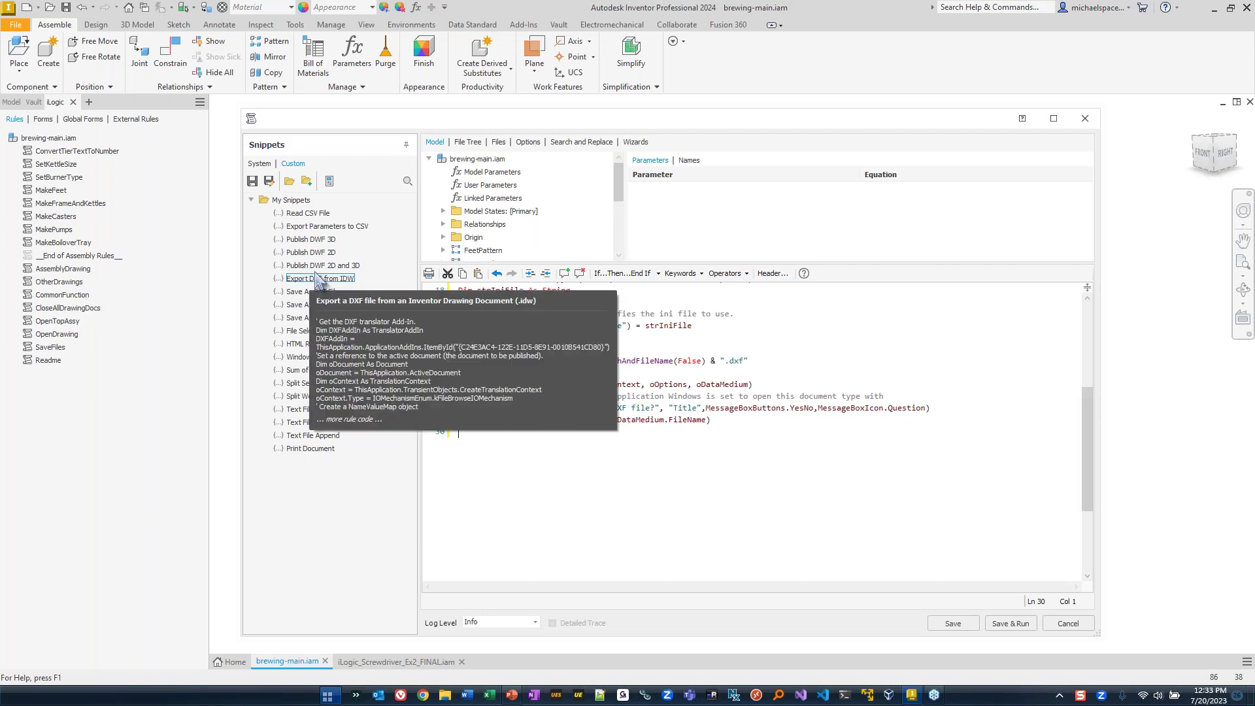
{"action": "left_click", "coordinate": [1088, 631]}
{"action": "left_click", "coordinate": [608, 366]}
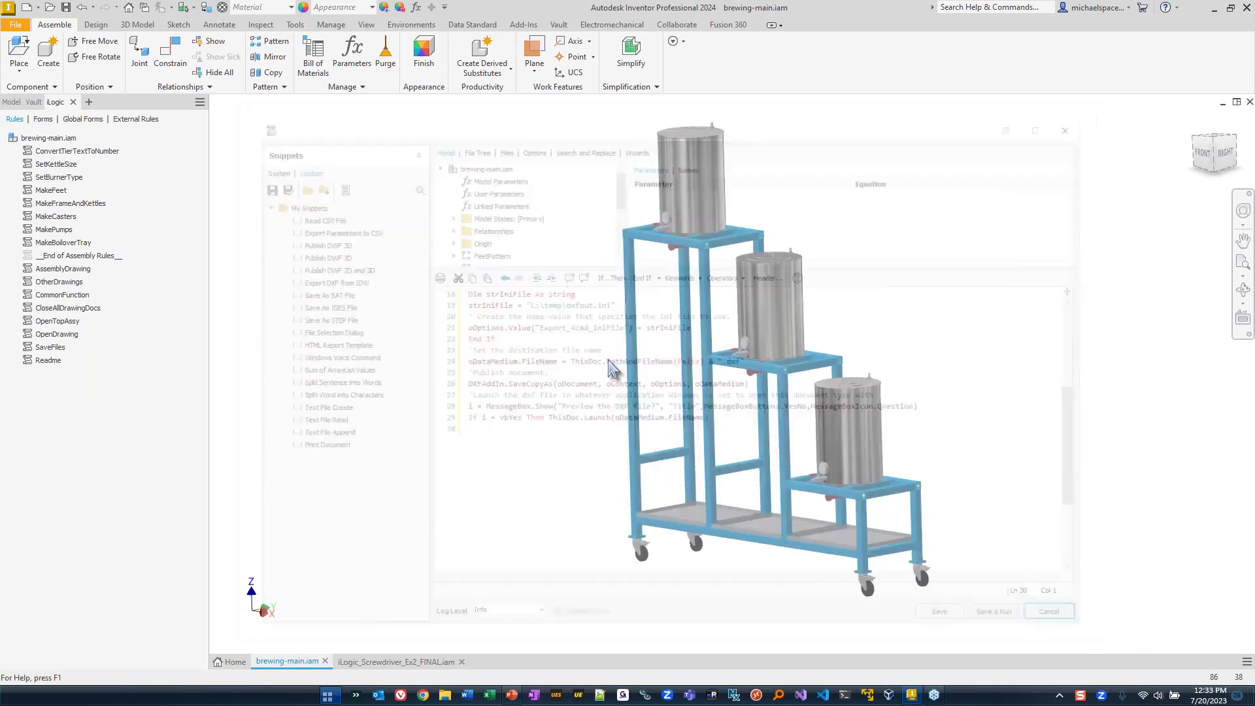
Browse the external rules, open PDF_EXPORT to review its two lines of PDF save code, and close it.
{"action": "left_click", "coordinate": [130, 119]}
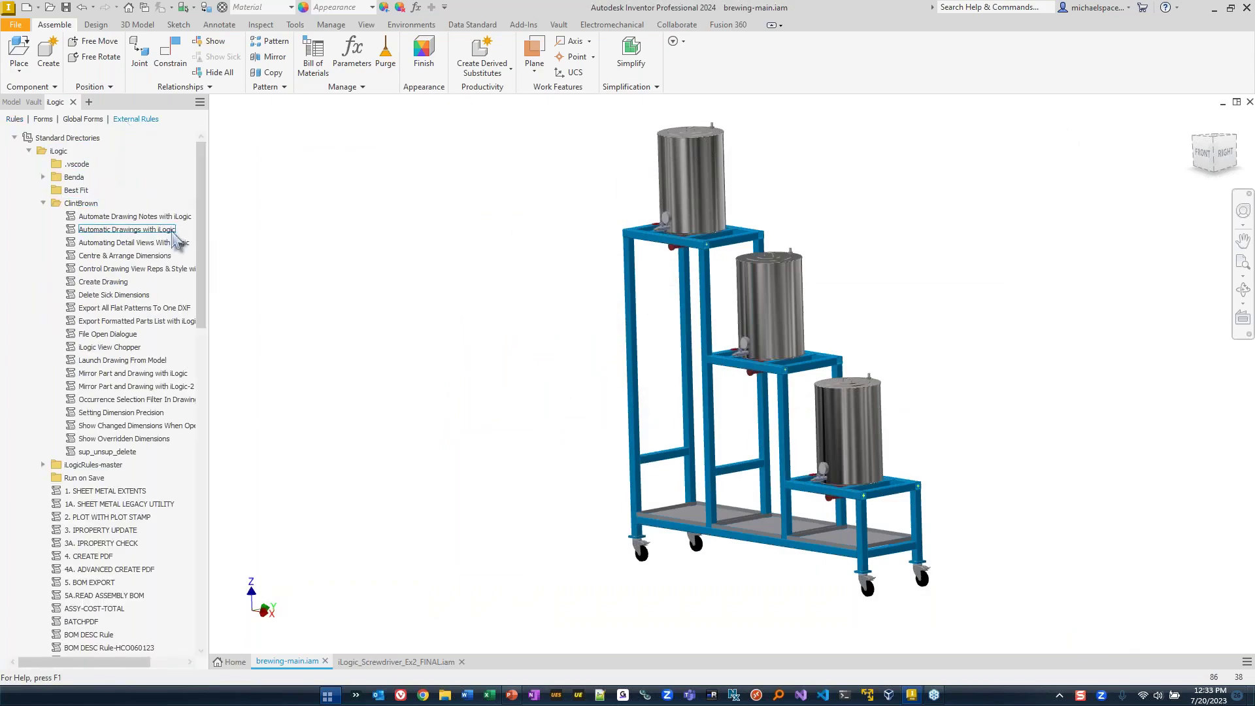
{"action": "scroll", "coordinate": [127, 432], "scroll_direction": "down", "scroll_amount": 18}
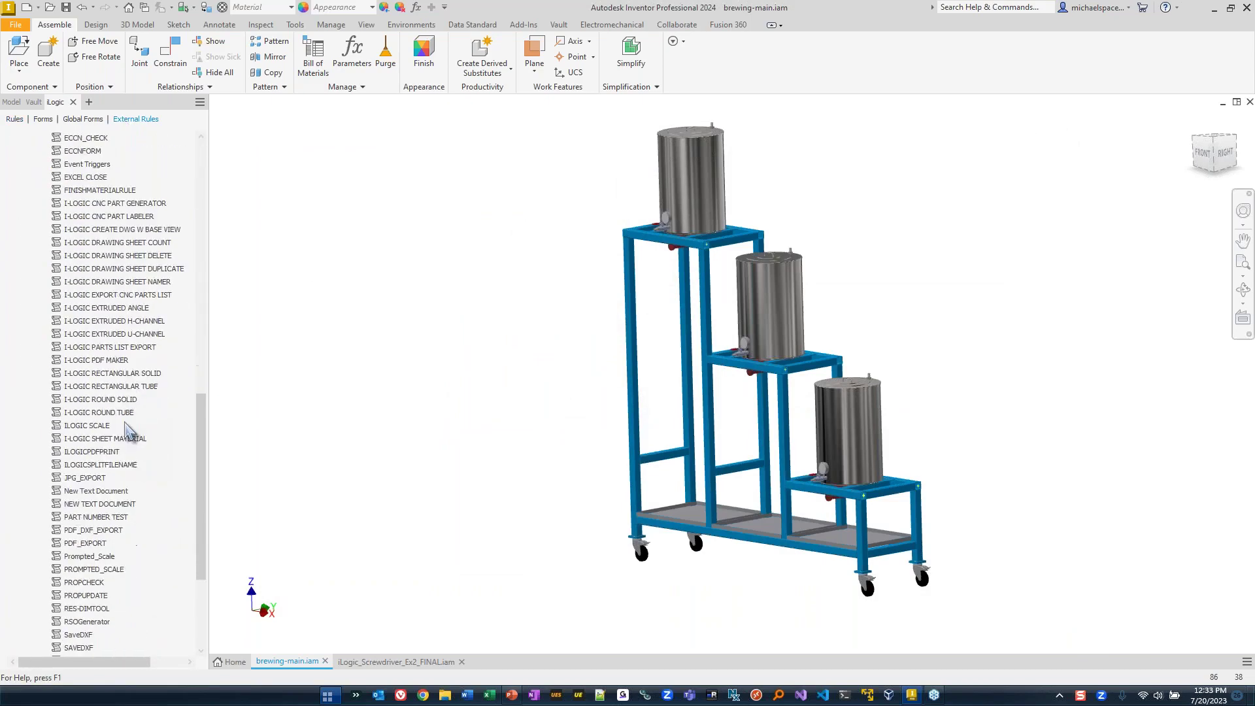
{"action": "scroll", "coordinate": [127, 428], "scroll_direction": "down", "scroll_amount": 5}
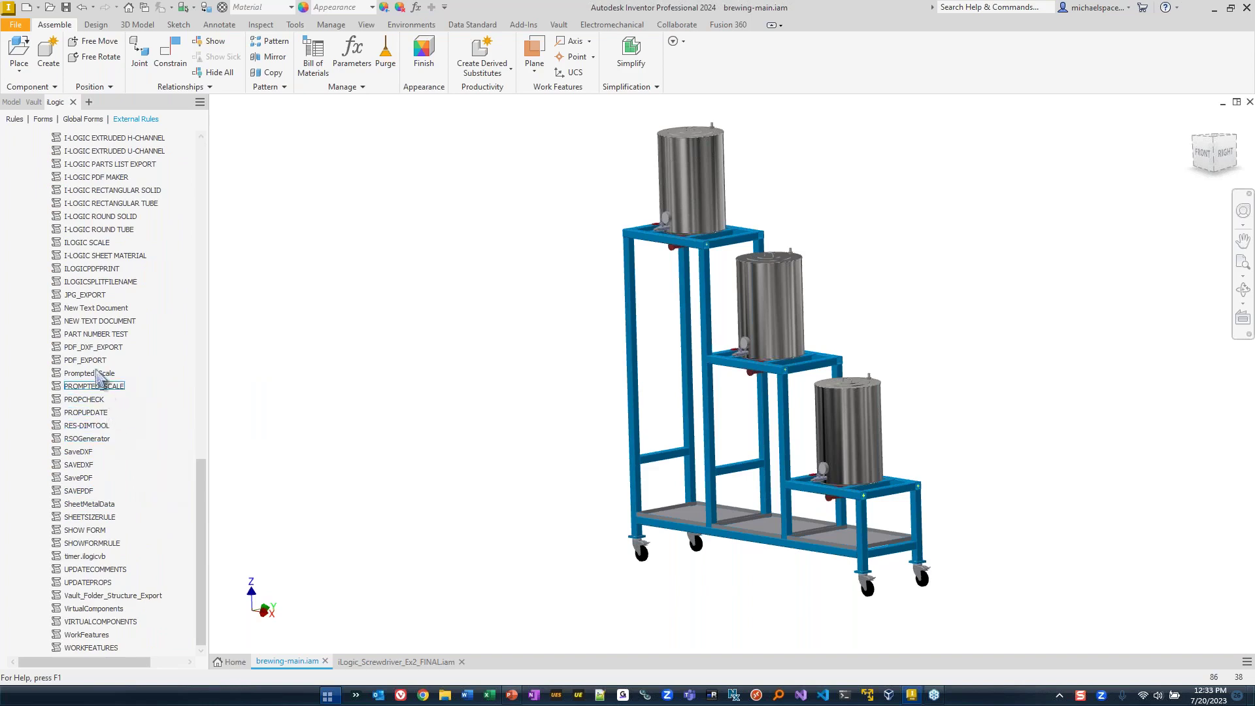
{"action": "double_click", "coordinate": [98, 360]}
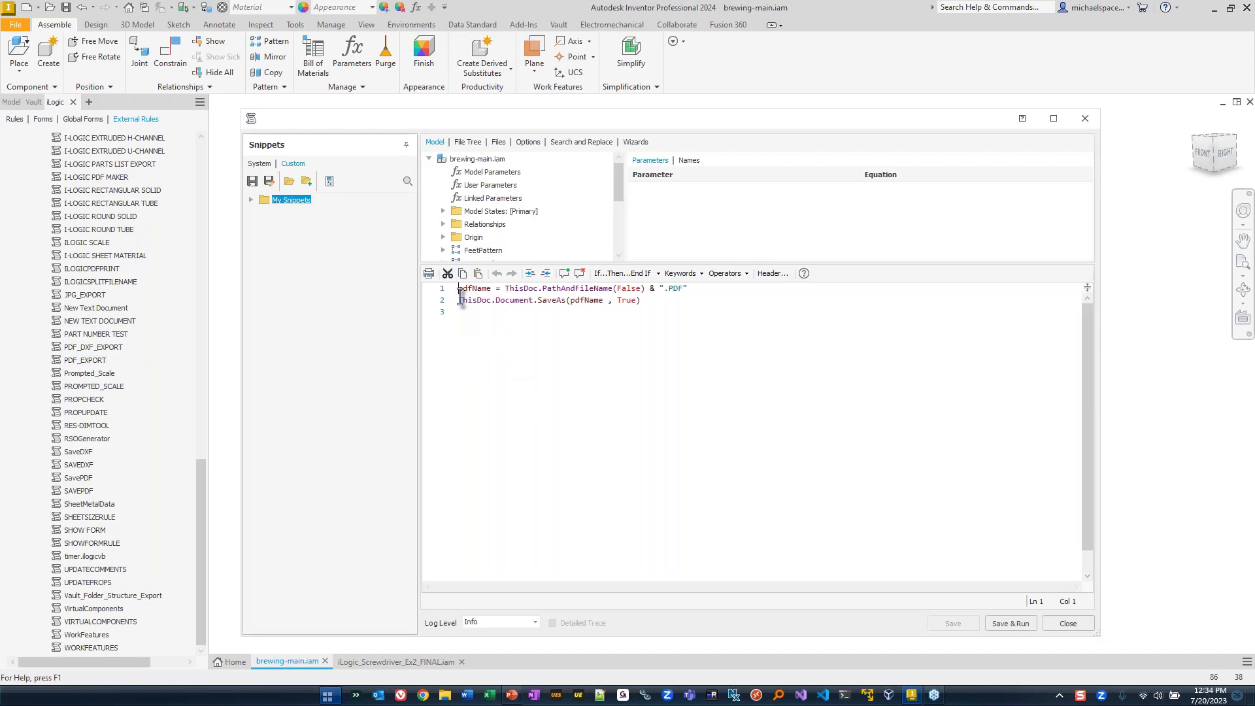
{"action": "left_click_drag", "start_coordinate": [460, 288], "coordinate": [733, 314]}
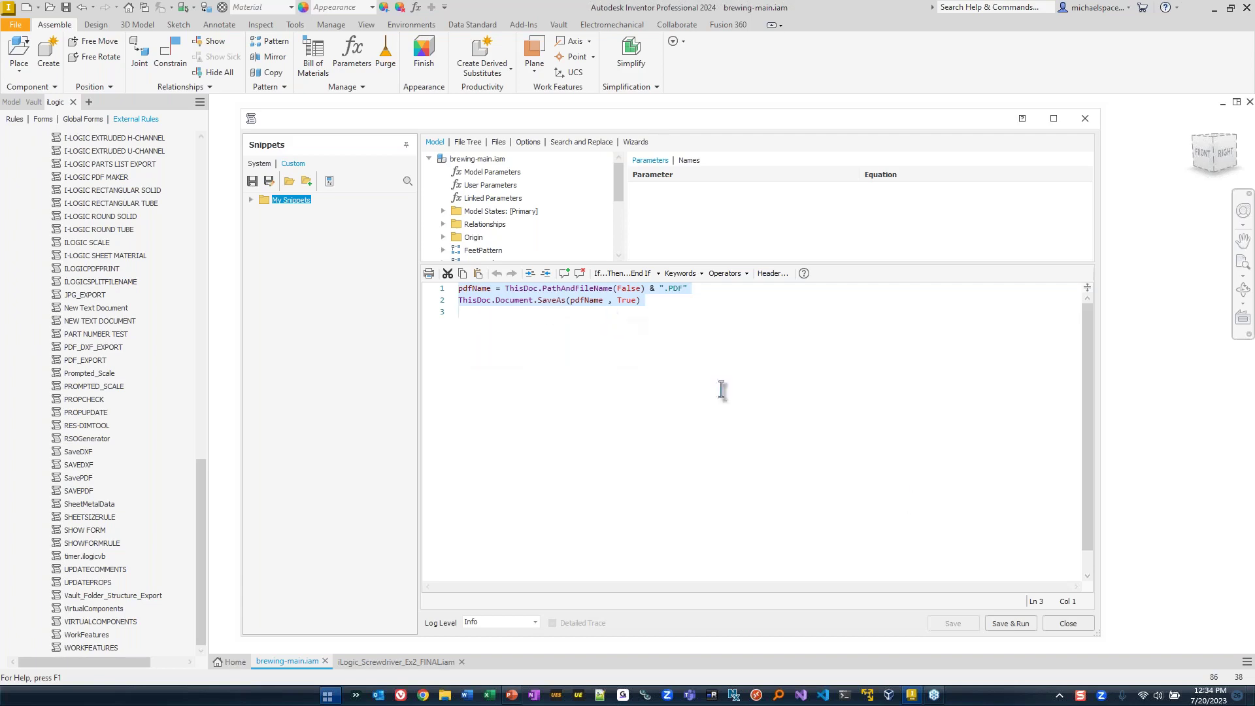
{"action": "left_click", "coordinate": [1068, 624]}
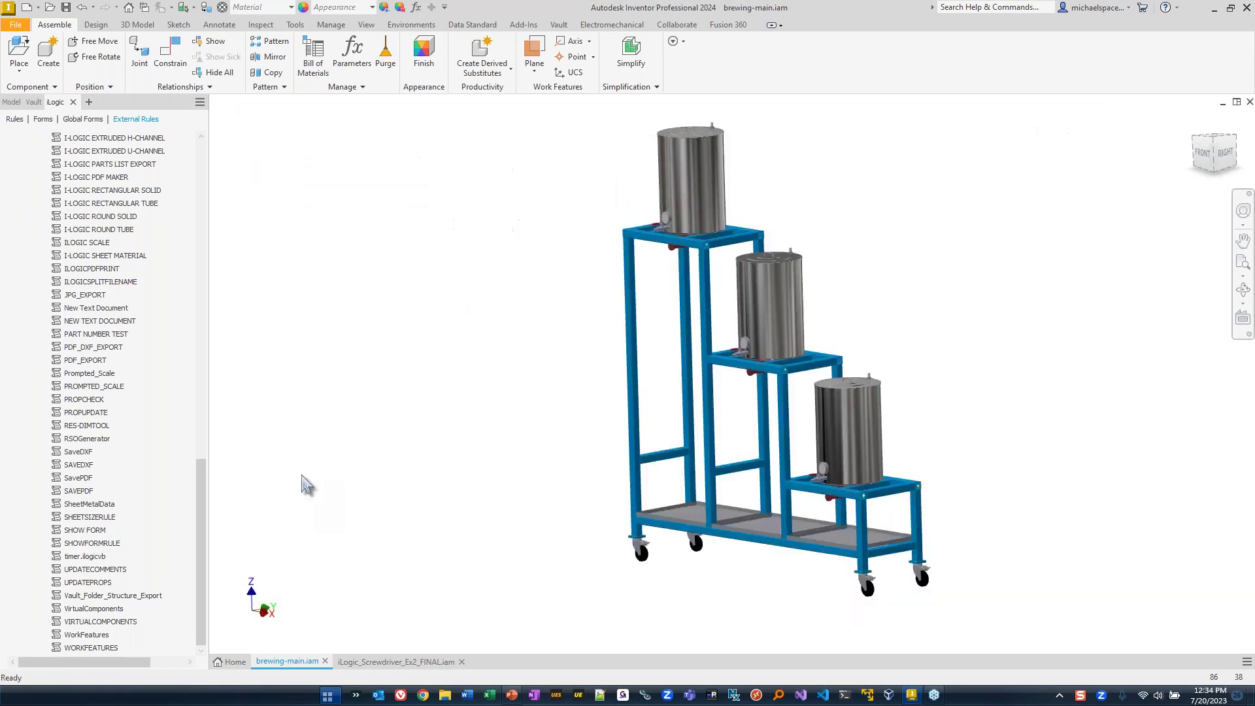
Open the external rule SavePDF, enlarge the view of its code, and review the translator add-in, context and PDF option lines.
{"action": "double_click", "coordinate": [87, 479]}
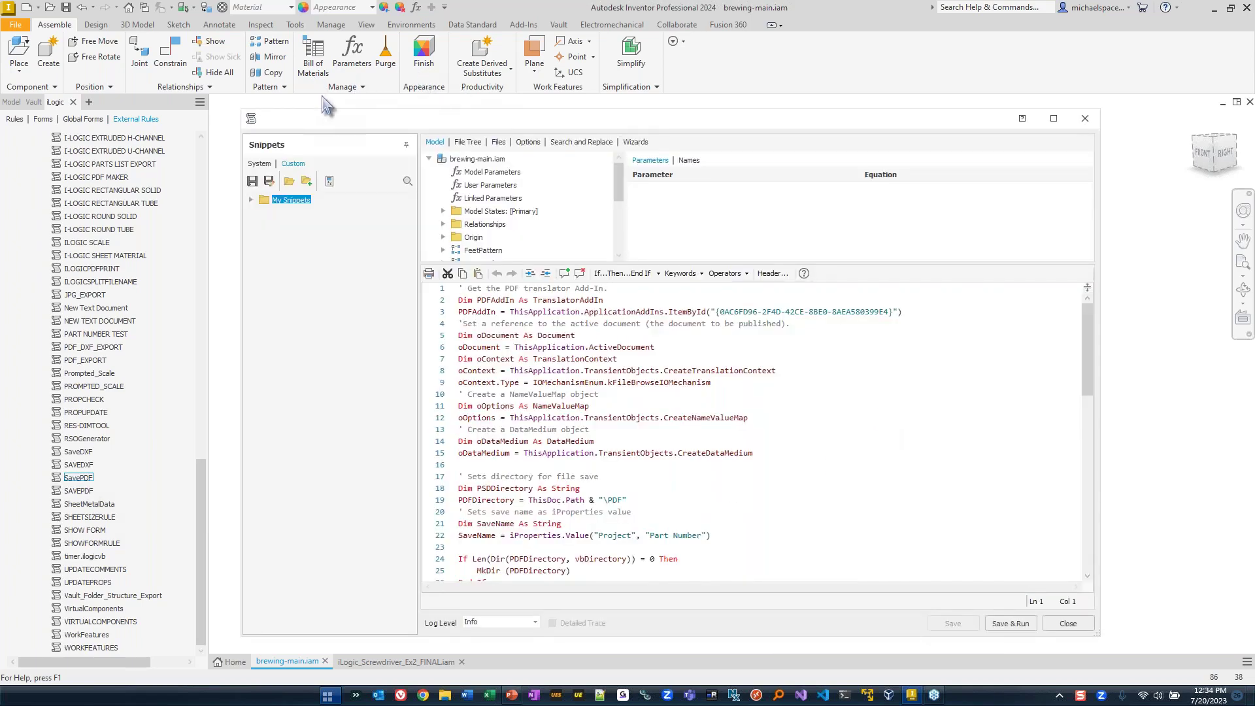
{"action": "left_click_drag", "start_coordinate": [336, 114], "coordinate": [335, 8]}
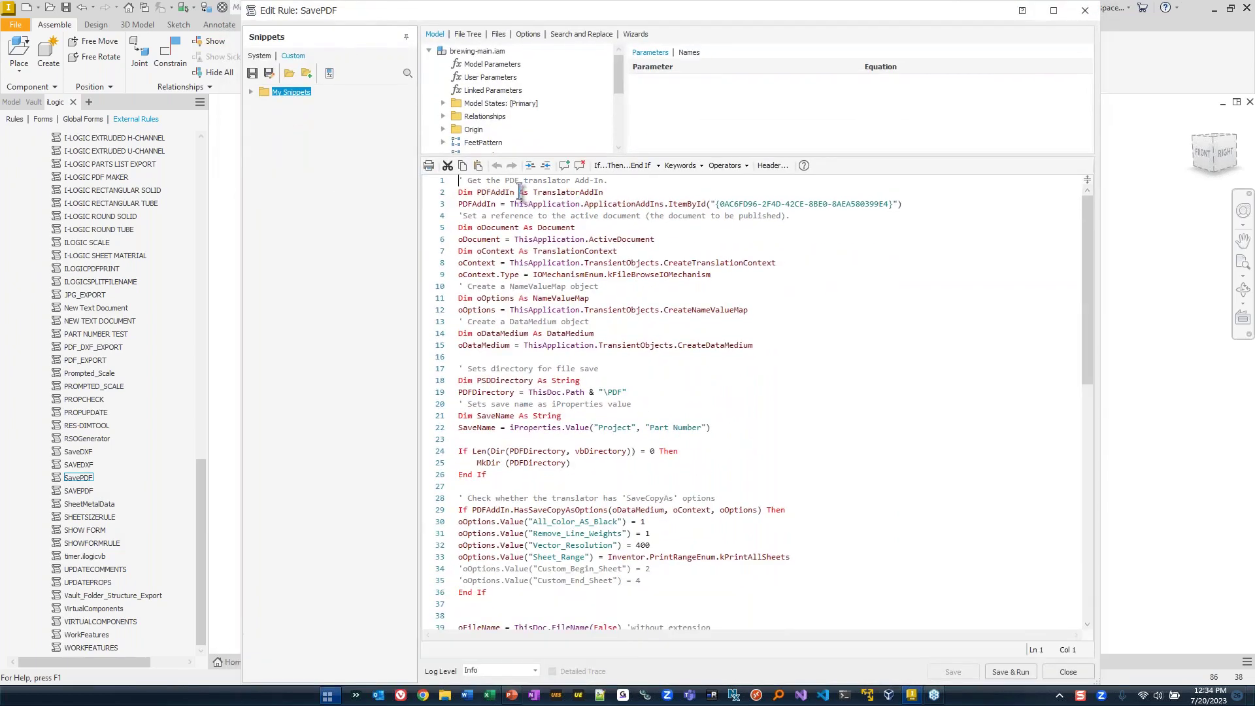
{"action": "left_click_drag", "start_coordinate": [487, 181], "coordinate": [609, 181]}
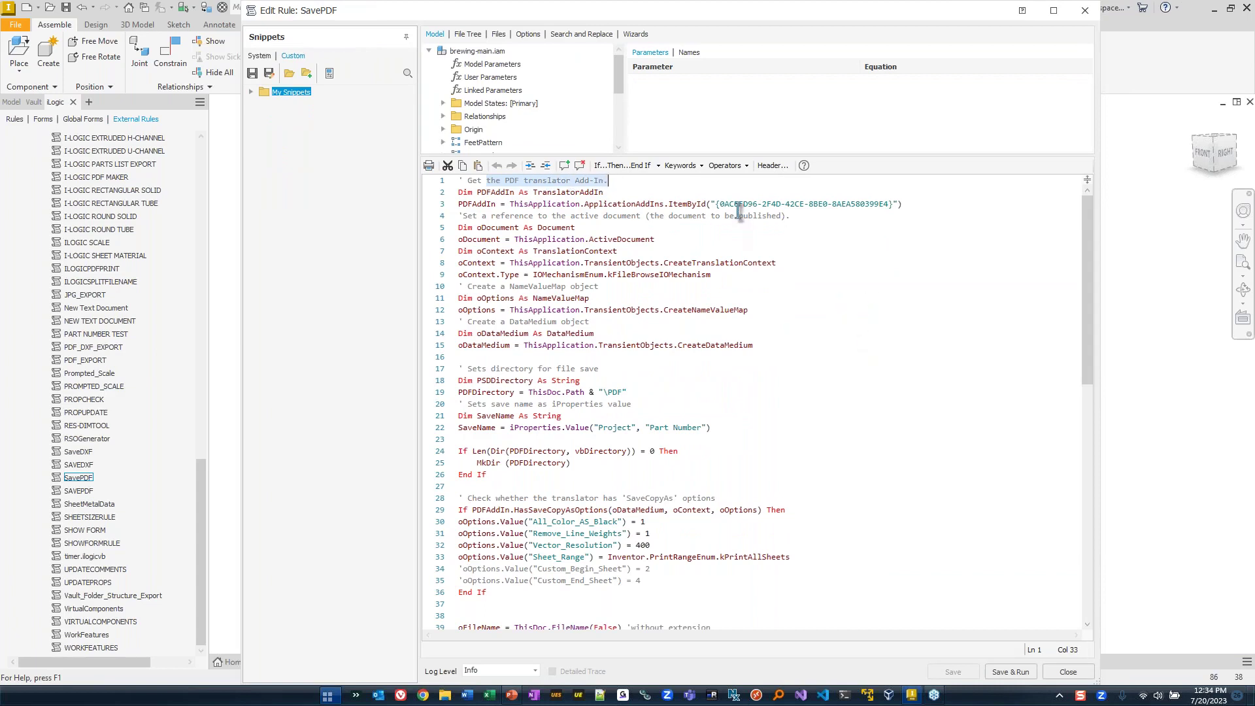
{"action": "left_click_drag", "start_coordinate": [718, 204], "coordinate": [890, 204]}
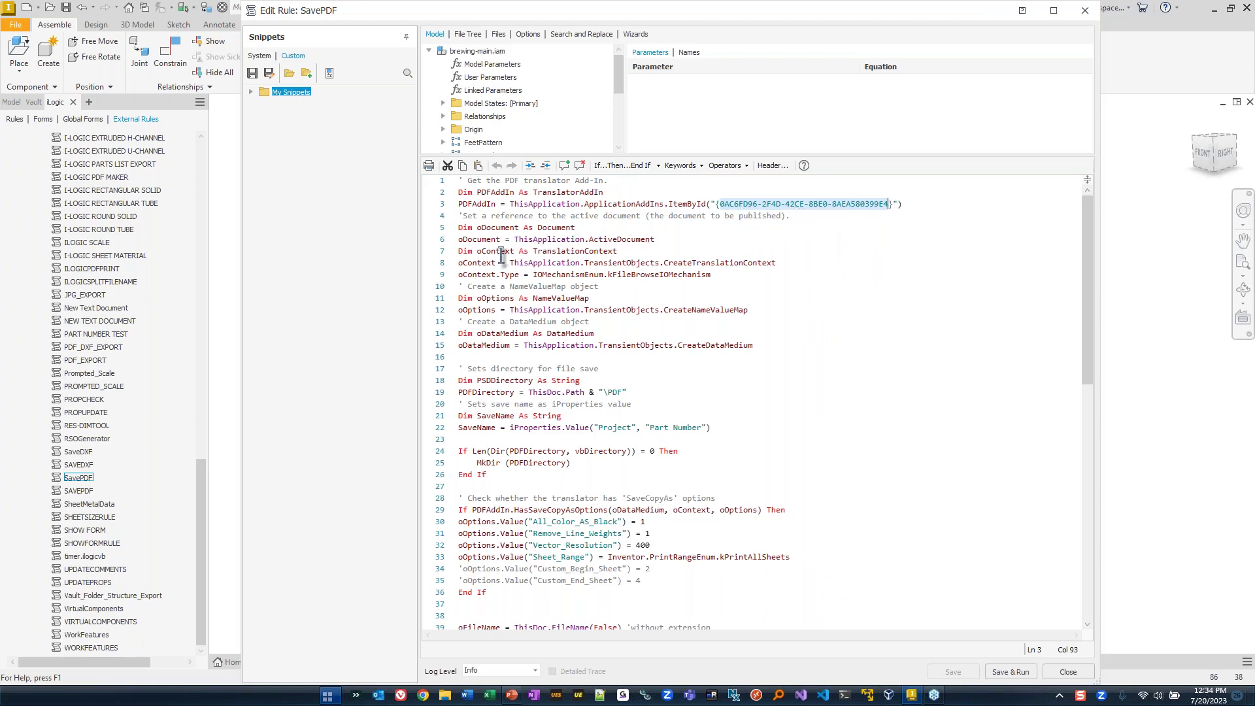
{"action": "left_click_drag", "start_coordinate": [509, 263], "coordinate": [793, 299]}
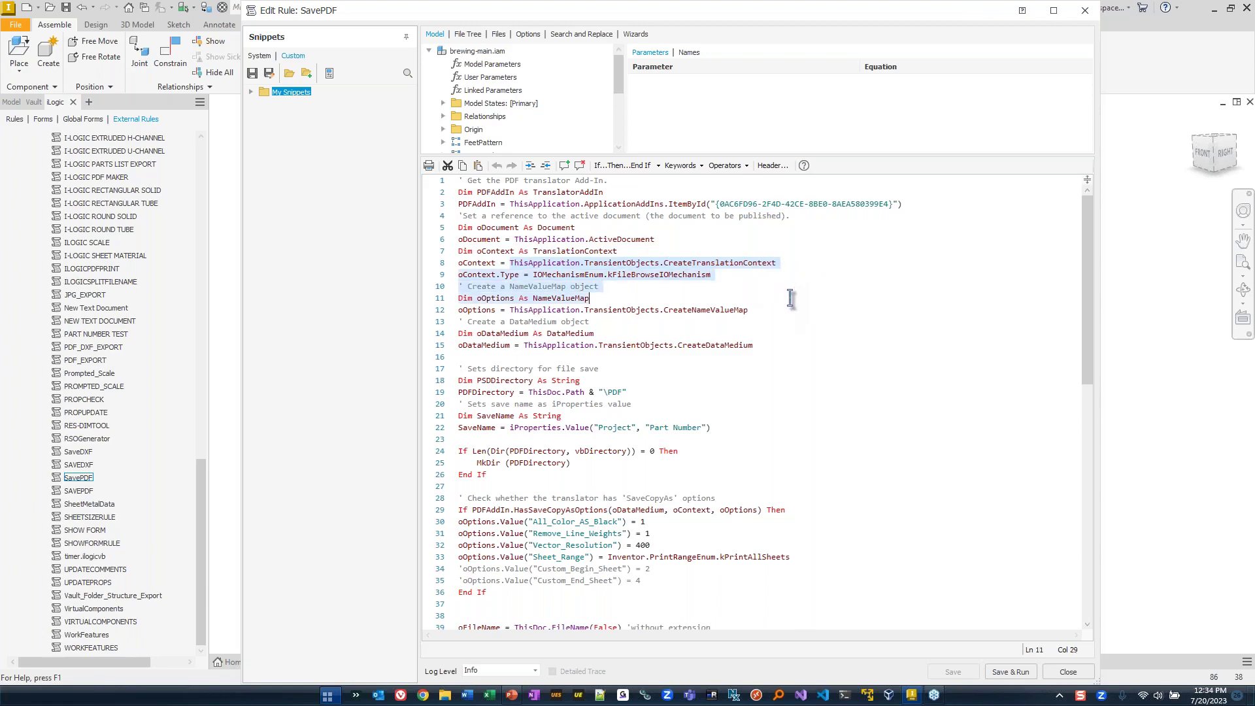
{"action": "scroll", "coordinate": [723, 353], "scroll_direction": "down", "scroll_amount": 4}
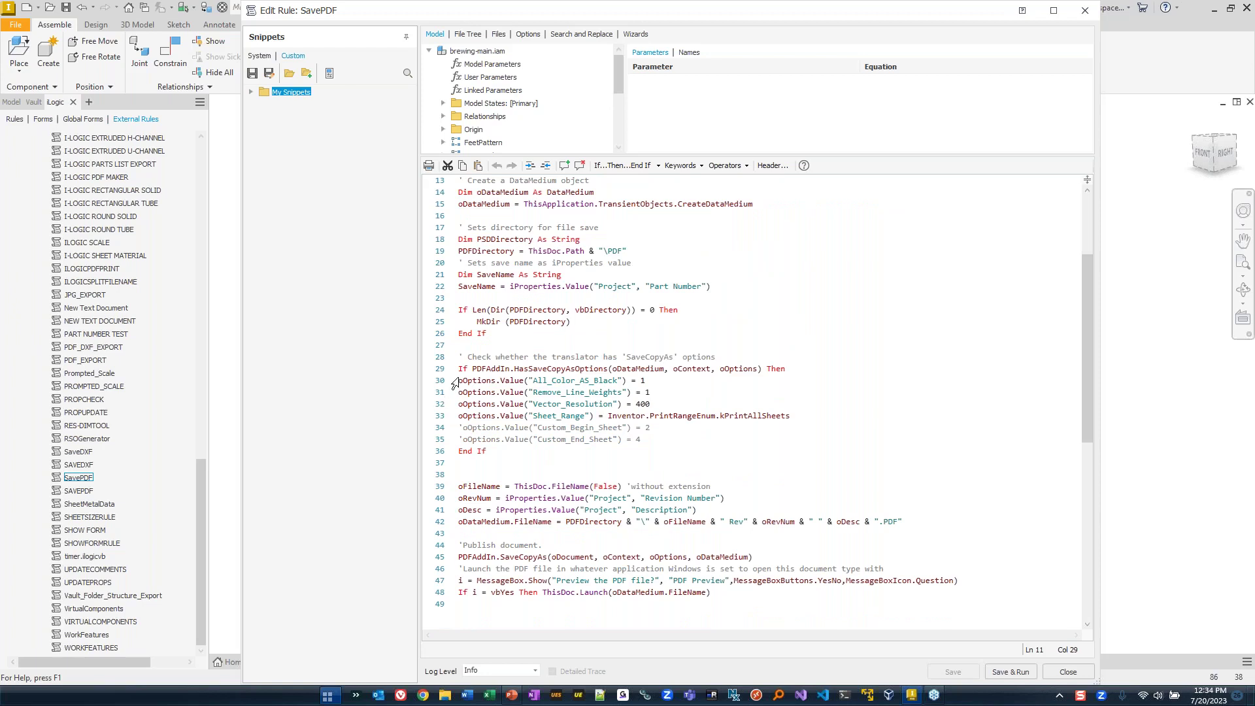
{"action": "left_click_drag", "start_coordinate": [461, 371], "coordinate": [747, 409]}
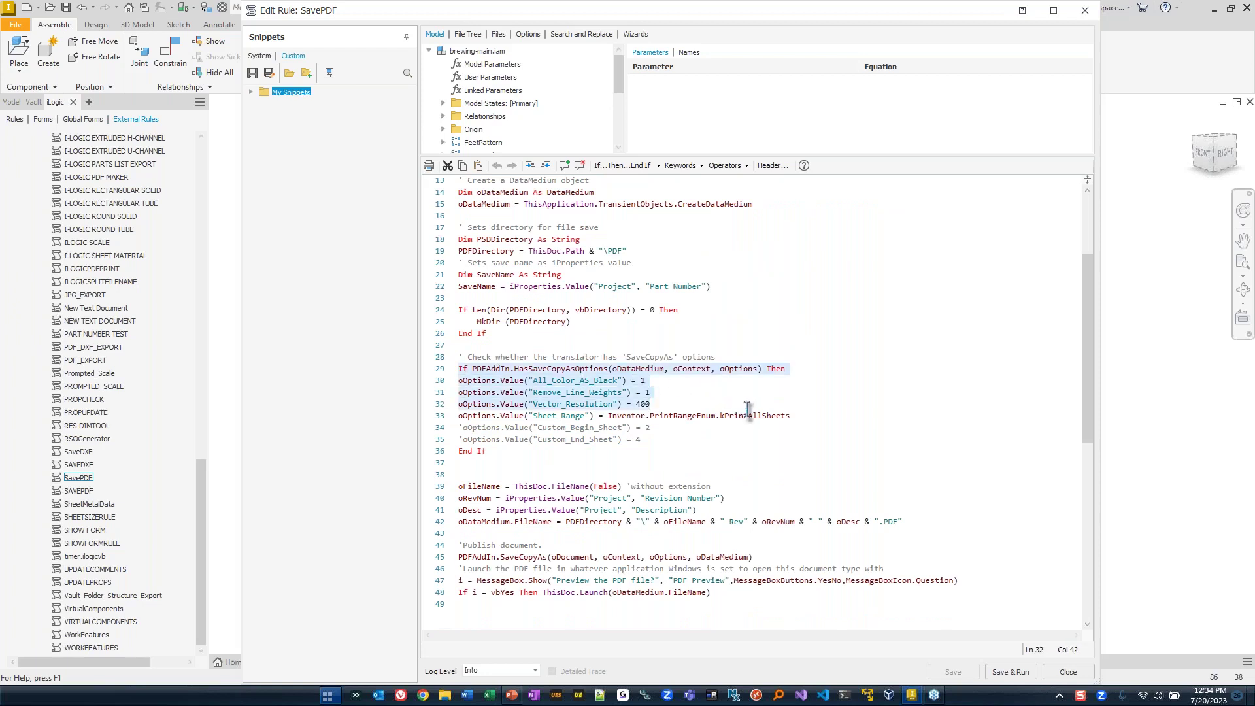
Examine the SavePDF option lines for all colours as black, line weights, vector resolution and sheet range.
{"action": "left_click", "coordinate": [512, 382]}
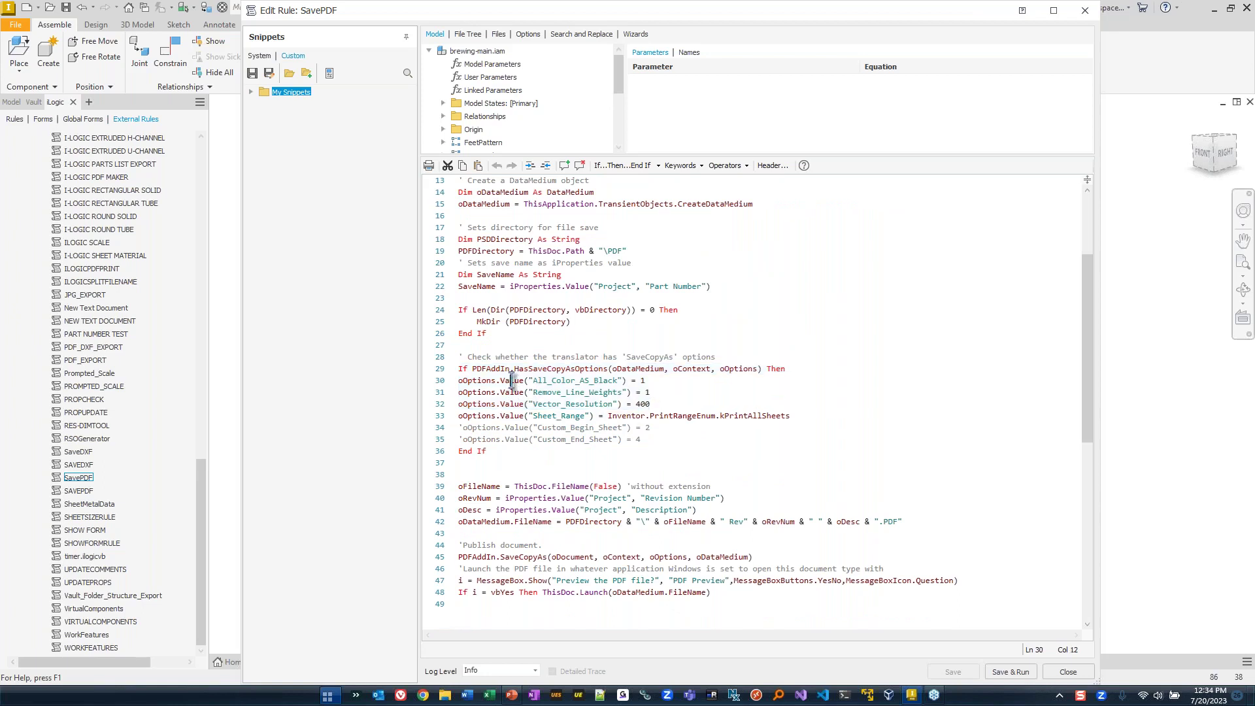
{"action": "left_click_drag", "start_coordinate": [533, 380], "coordinate": [671, 381]}
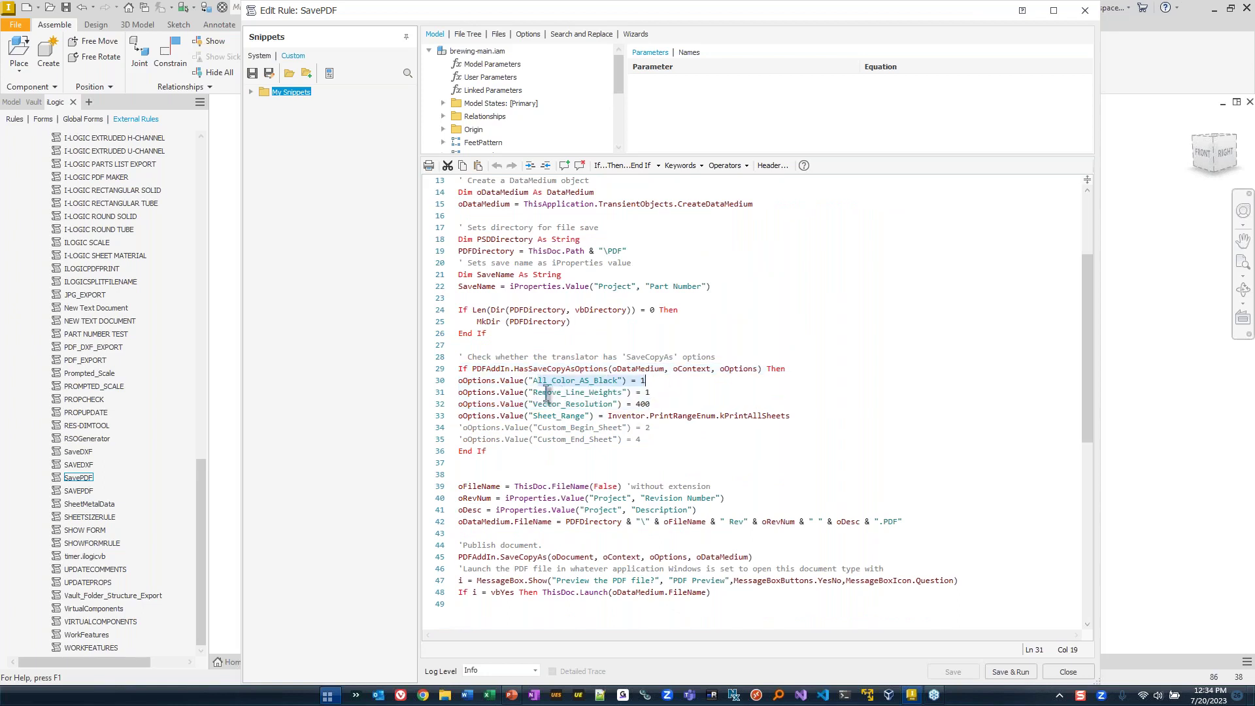
{"action": "left_click_drag", "start_coordinate": [533, 392], "coordinate": [650, 393]}
{"action": "left_click_drag", "start_coordinate": [532, 404], "coordinate": [651, 404]}
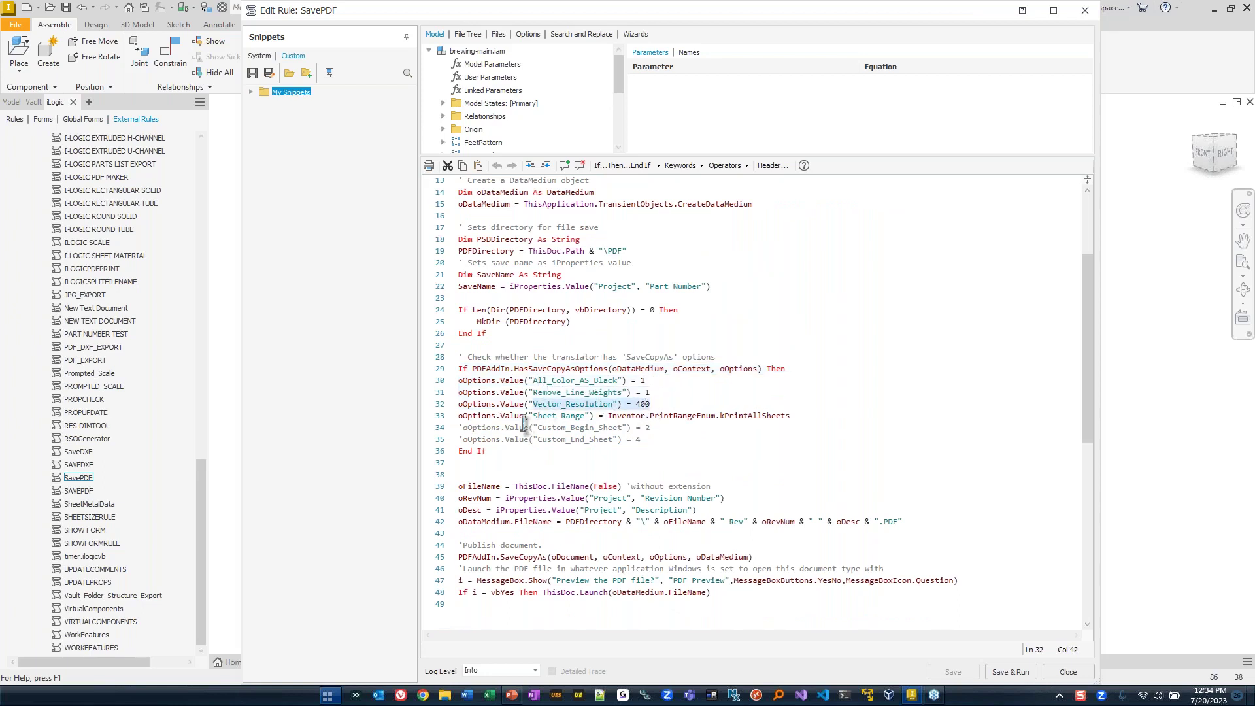
{"action": "left_click_drag", "start_coordinate": [524, 416], "coordinate": [717, 408]}
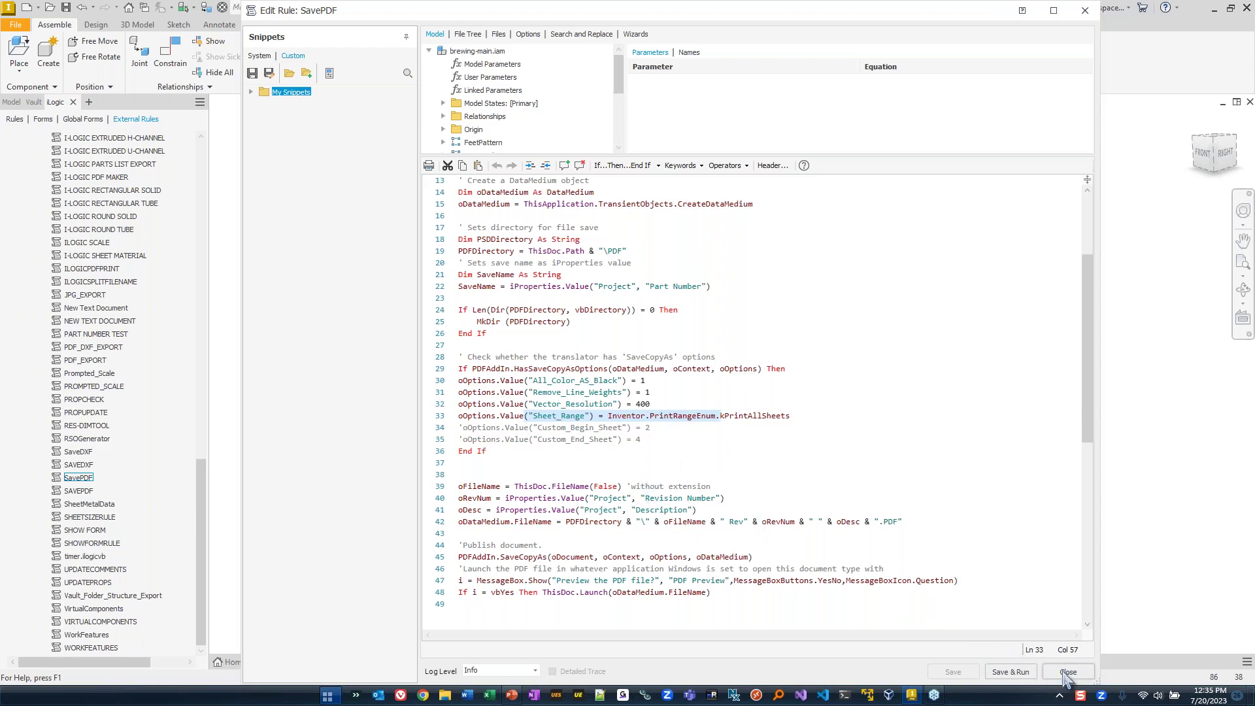
View the behaviour options of the SavePDF rule, and close the rule editor to look over the brewing-main.iam assembly.
{"action": "left_click", "coordinate": [528, 34]}
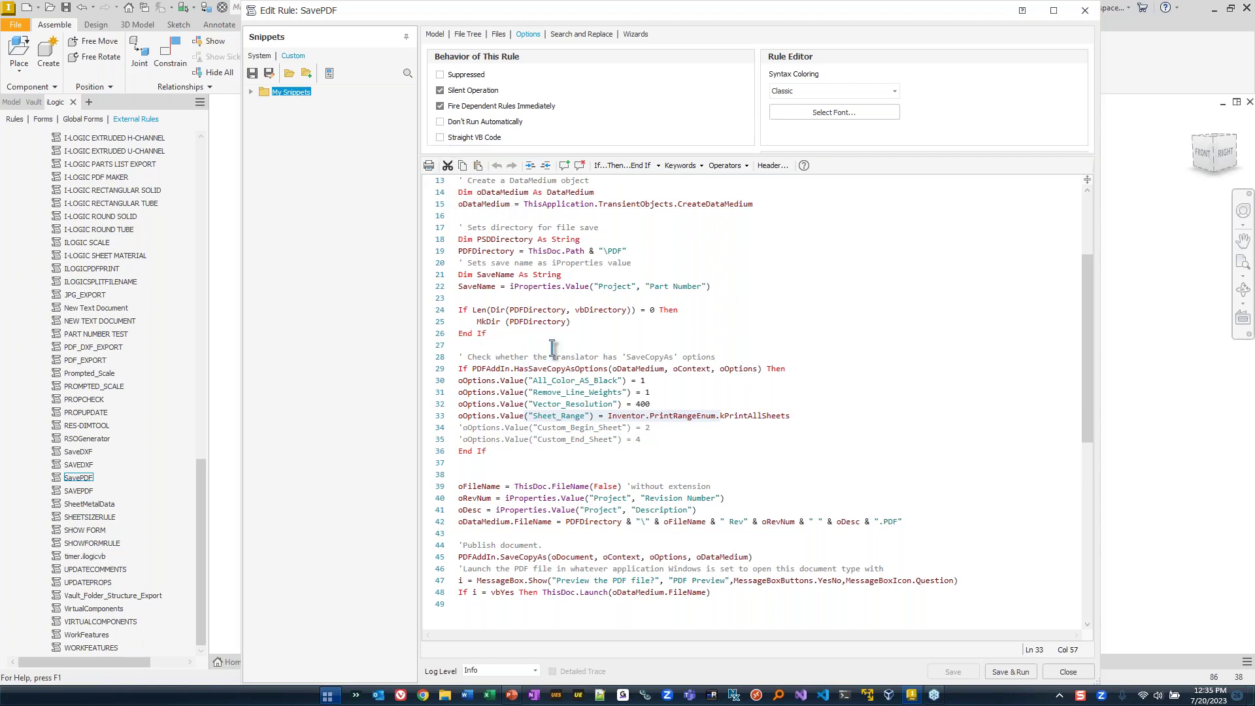
{"action": "left_click", "coordinate": [1072, 675]}
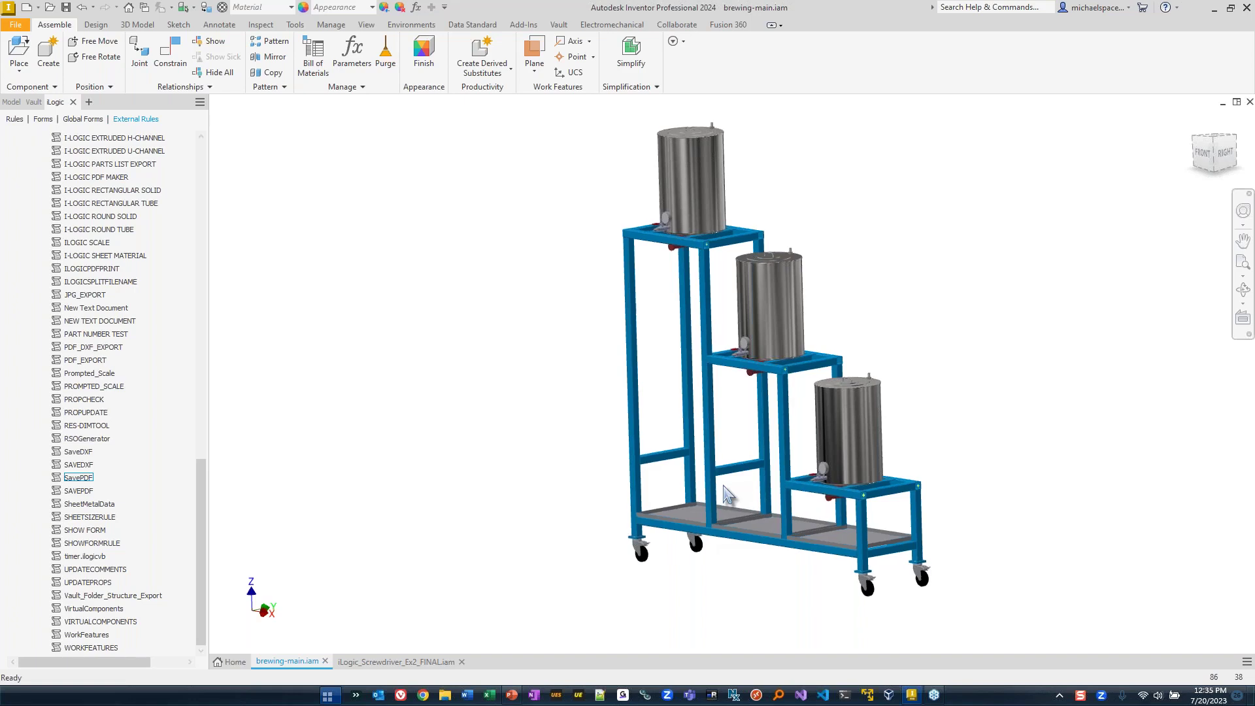
{"action": "scroll", "coordinate": [726, 495], "scroll_direction": "up", "scroll_amount": 3}
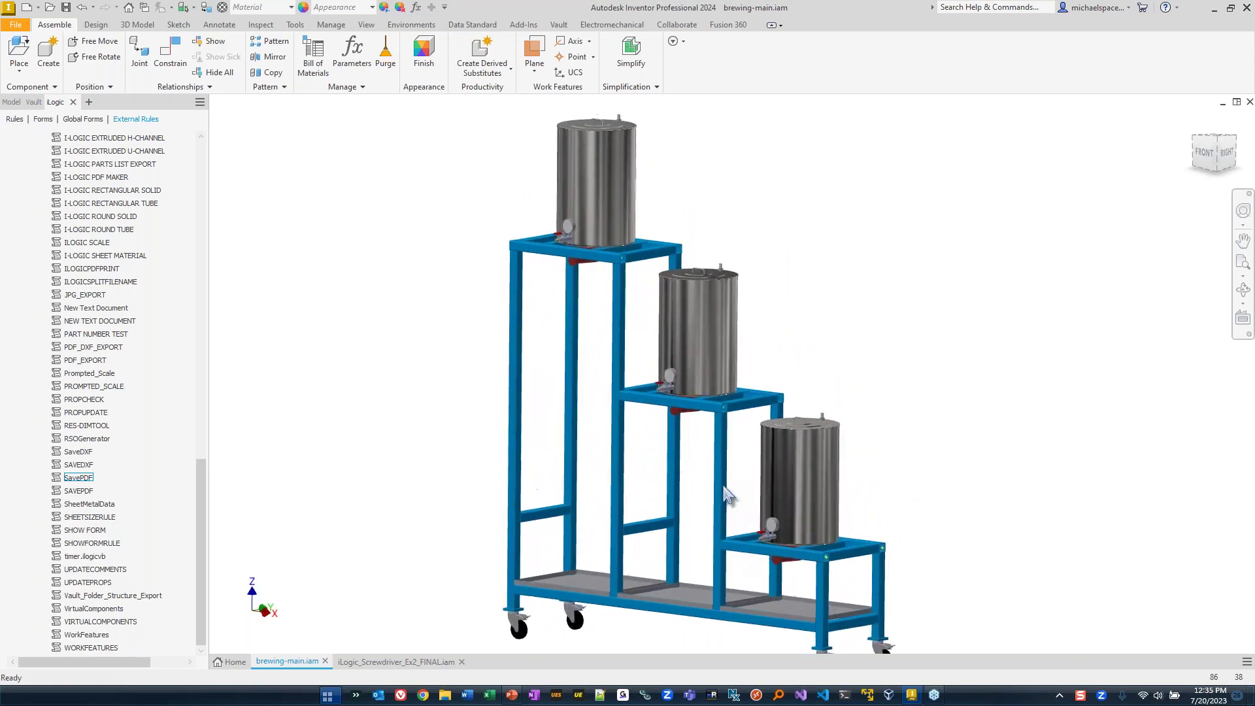
{"action": "scroll", "coordinate": [725, 495], "scroll_direction": "down", "scroll_amount": 1}
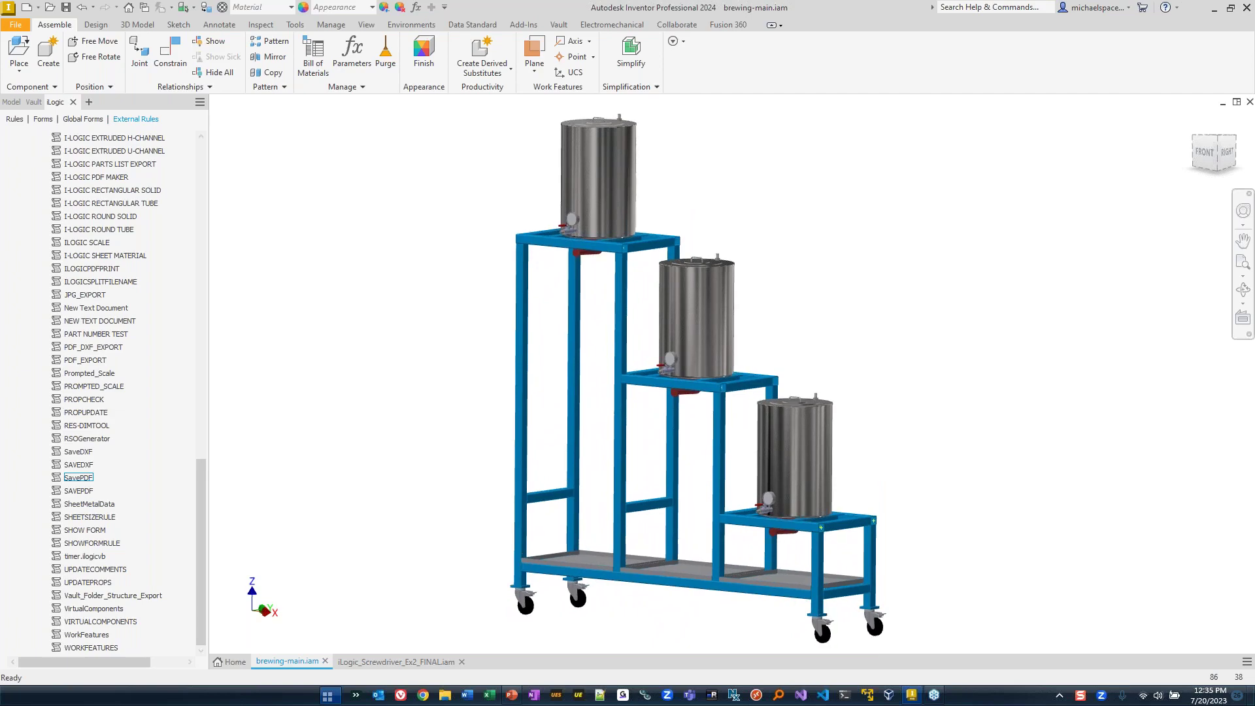
Switch to the iLogic & Design Automation presentation in PowerPoint and start the slide show from the Demo slide.
{"action": "left_click", "coordinate": [511, 695]}
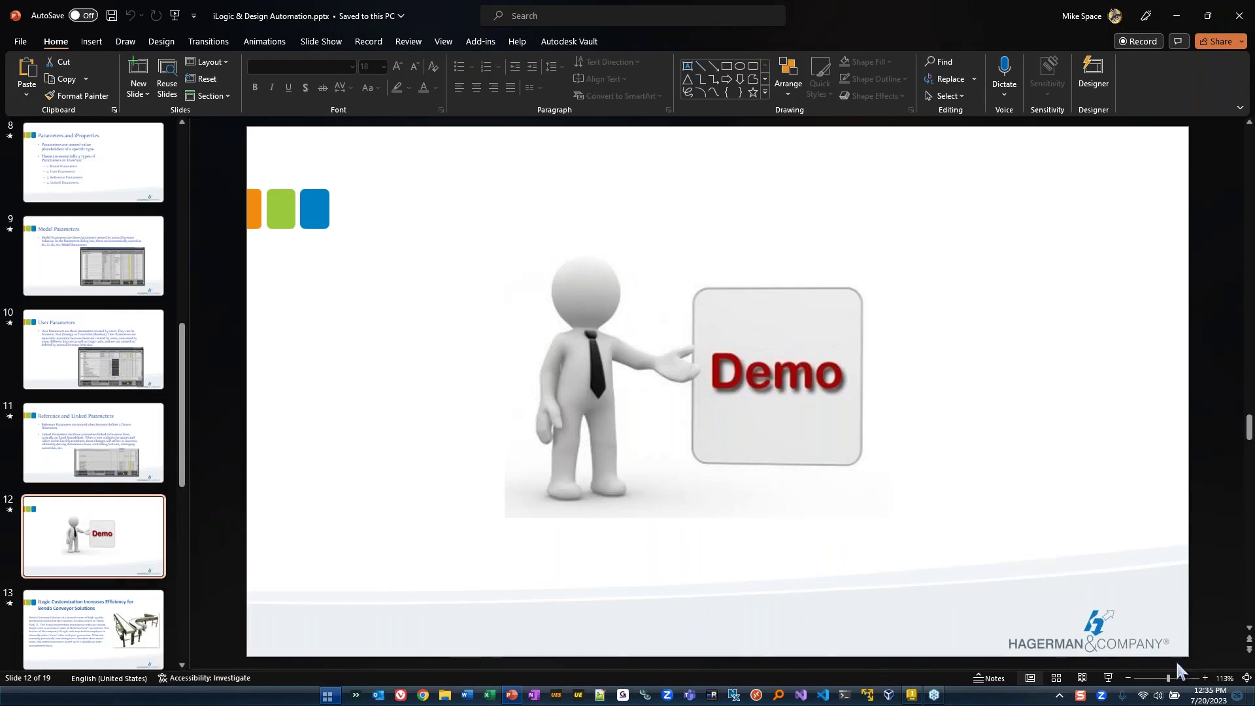
{"action": "left_click", "coordinate": [1108, 678]}
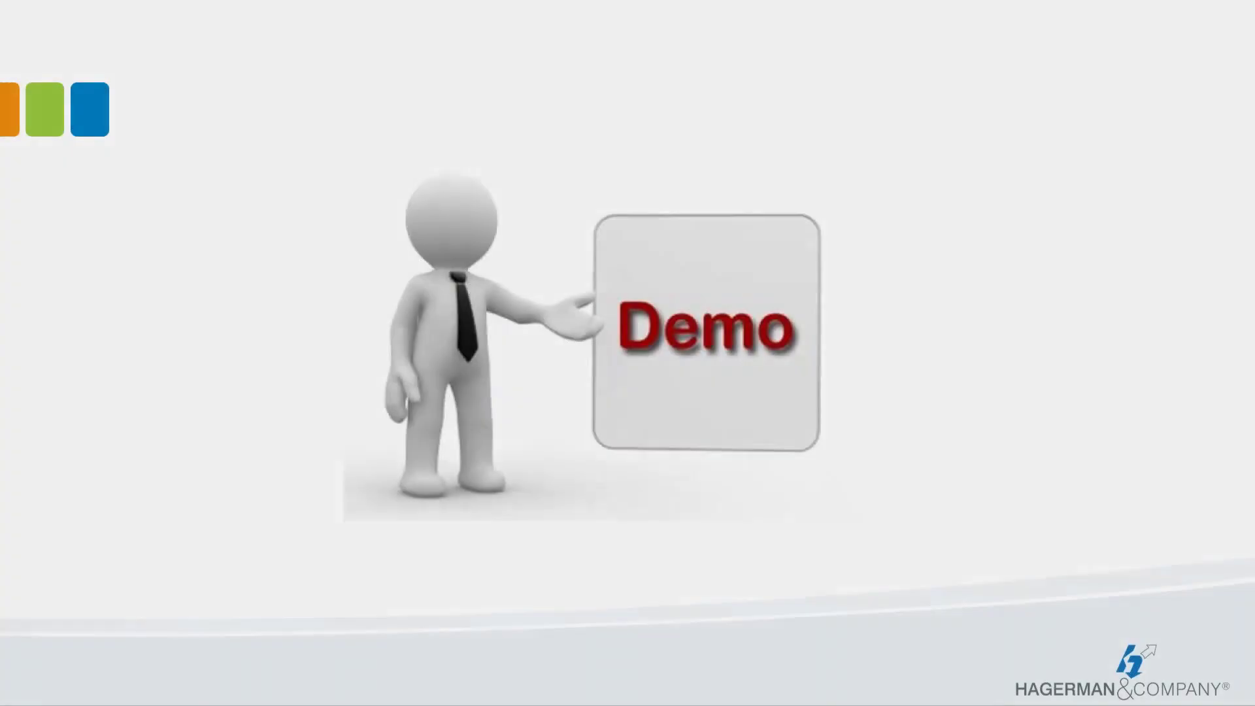